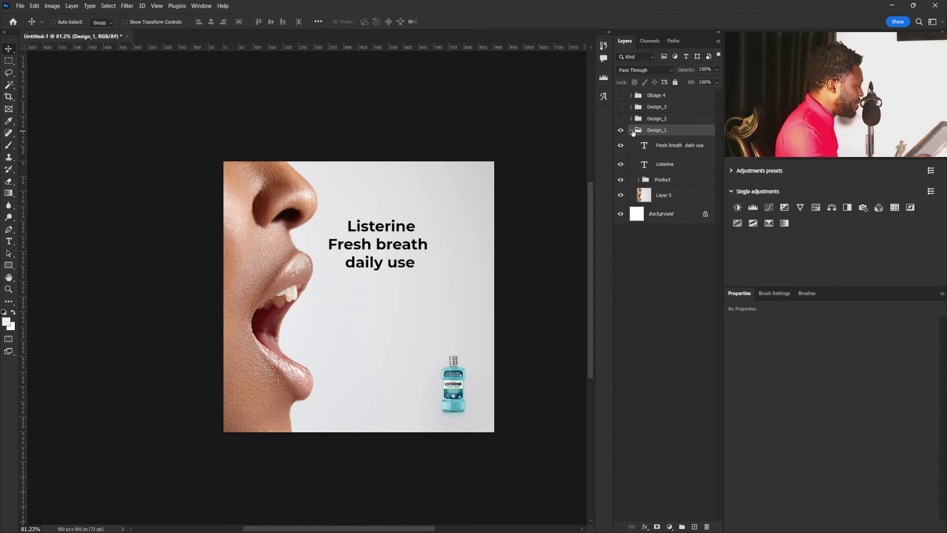
Move the Listerine and Fresh breath daily use text layers together down beside the open mouth.
{"action": "left_click", "coordinate": [673, 152]}
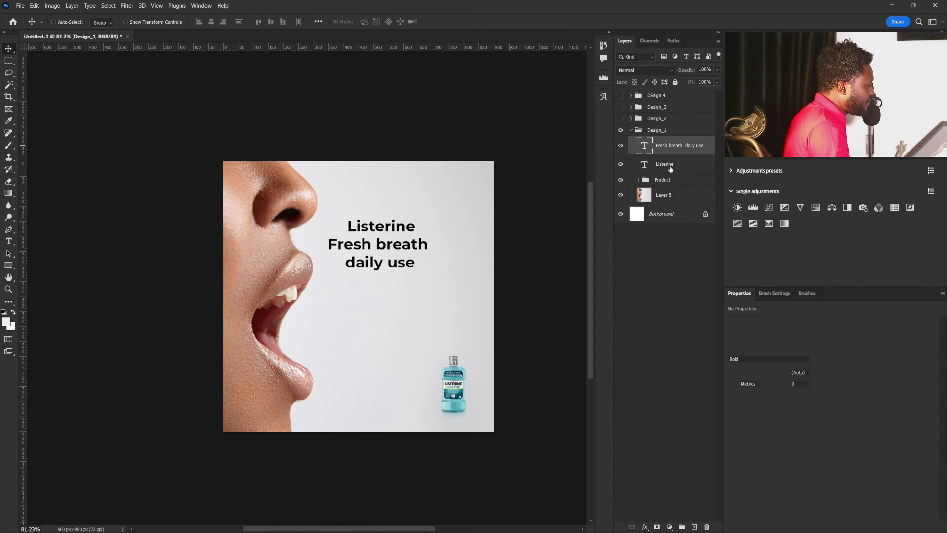
{"action": "left_click", "coordinate": [669, 169], "text": "shift"}
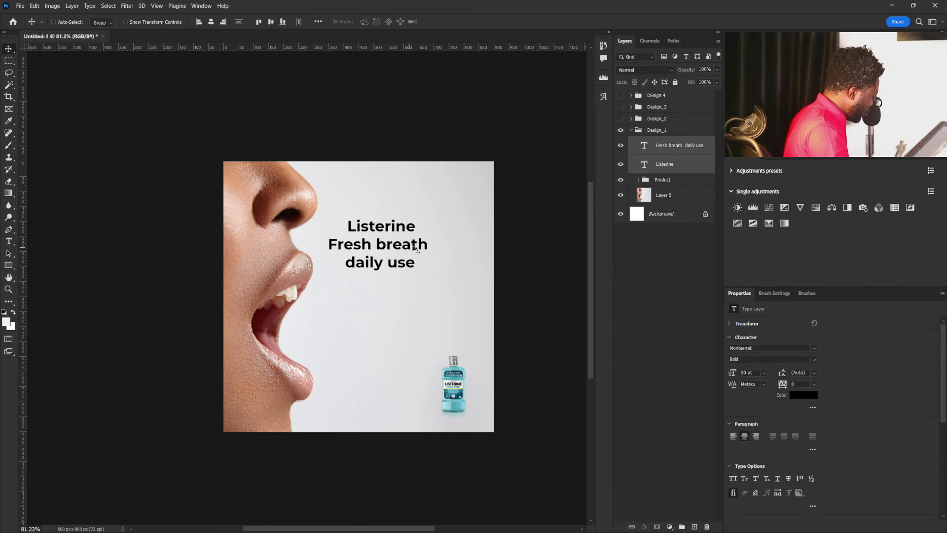
{"action": "left_click_drag", "start_coordinate": [392, 244], "coordinate": [367, 319]}
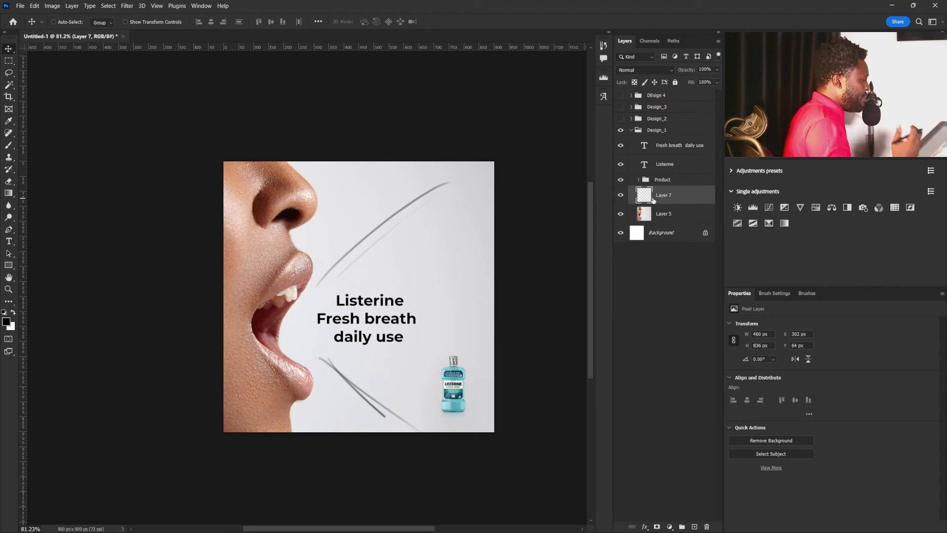
Enlarge the Listerine text to about 102 pt above the tagline.
{"action": "left_click", "coordinate": [674, 149]}
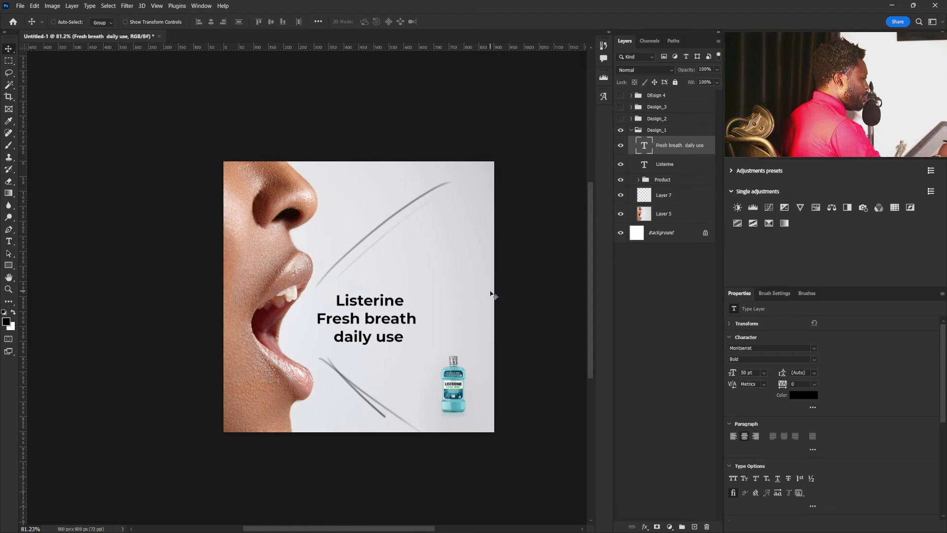
{"action": "left_click", "coordinate": [670, 166]}
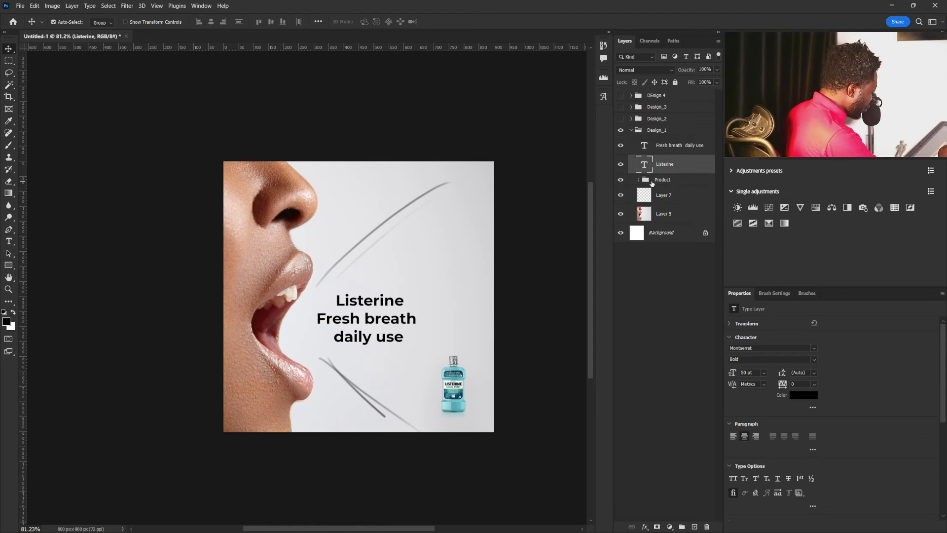
{"action": "key", "text": "ctrl+t"}
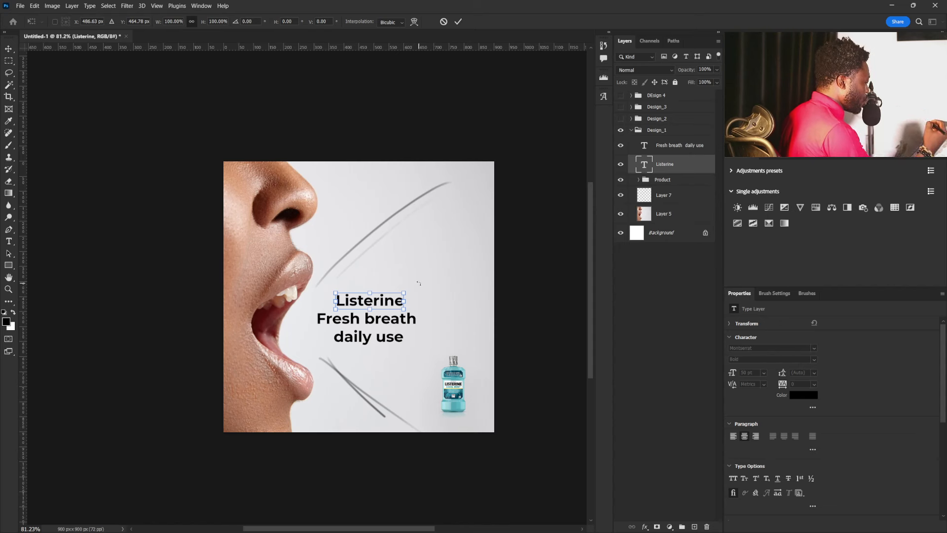
{"action": "left_click_drag", "start_coordinate": [405, 292], "coordinate": [432, 289]}
{"action": "key", "text": "Return"}
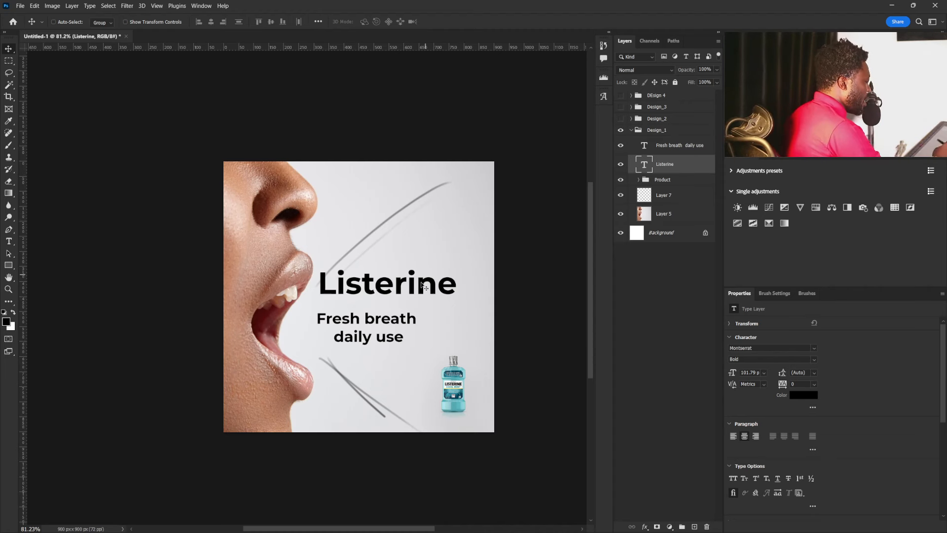
Scale the Listerine text down to about 25 pt, keeping it beside the upper lip.
{"action": "key", "text": "ctrl"}
{"action": "key", "text": "ctrl+t"}
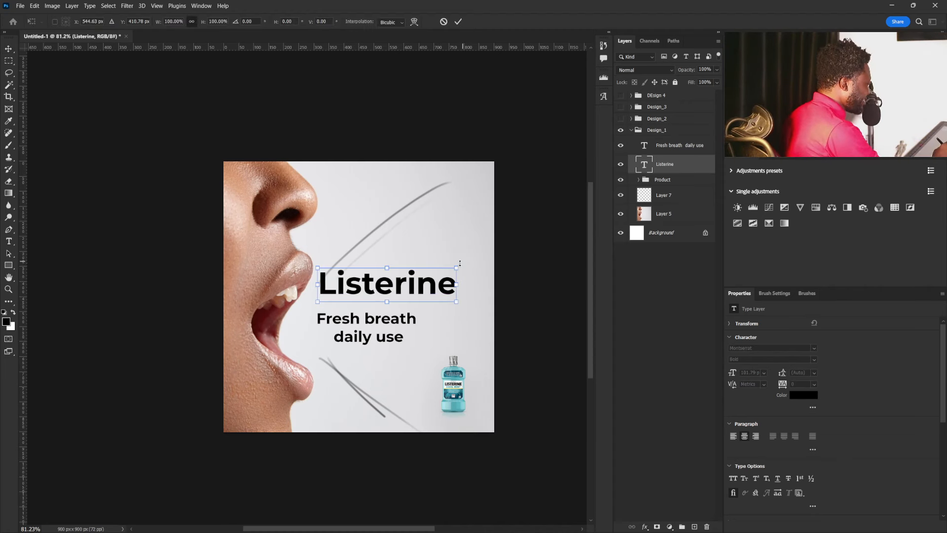
{"action": "left_click_drag", "start_coordinate": [442, 271], "coordinate": [352, 293]}
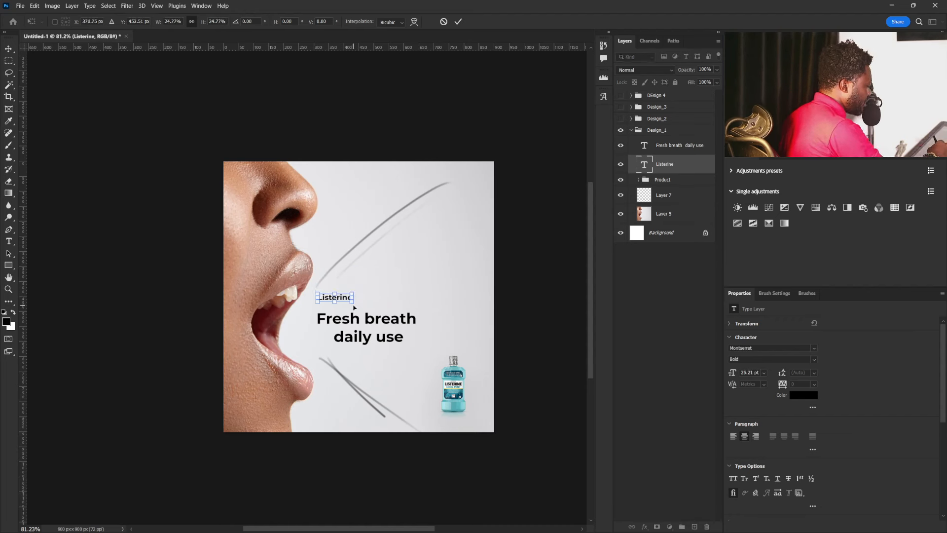
{"action": "key", "text": "Return"}
Enlarge the Fresh breath daily use text to about 85 pt and place it below the Listerine line.
{"action": "right_click", "coordinate": [385, 320]}
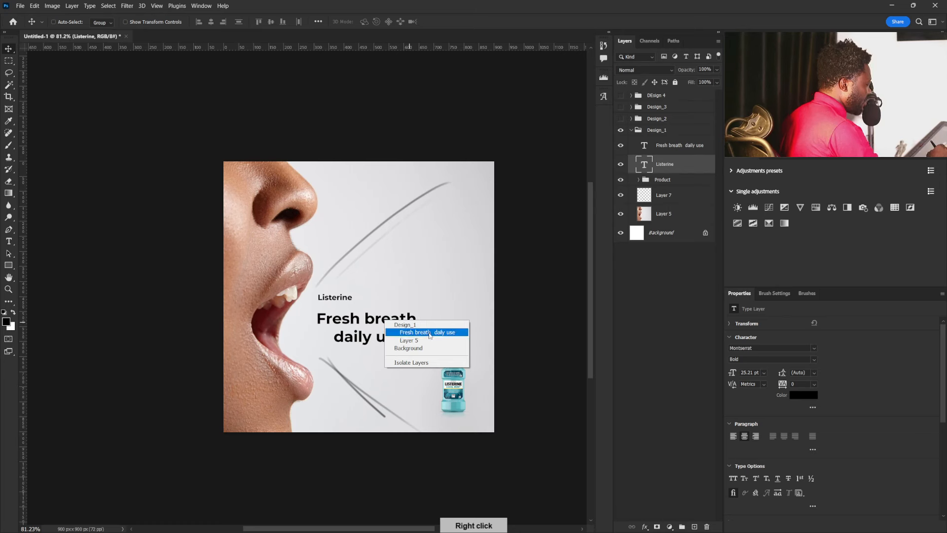
{"action": "left_click", "coordinate": [428, 333]}
{"action": "key", "text": "ctrl+t"}
{"action": "left_click_drag", "start_coordinate": [423, 308], "coordinate": [497, 269]}
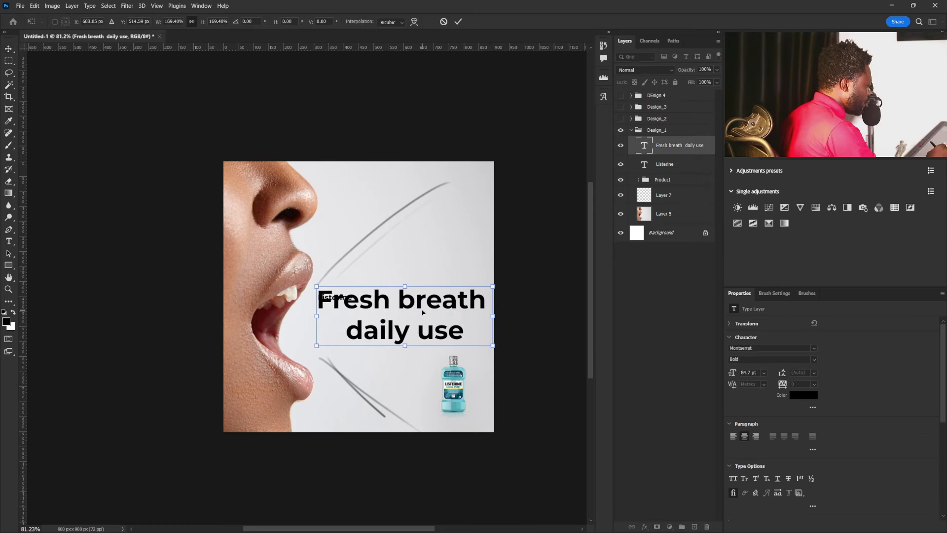
{"action": "key", "text": "Return"}
{"action": "left_click_drag", "start_coordinate": [422, 312], "coordinate": [417, 328]}
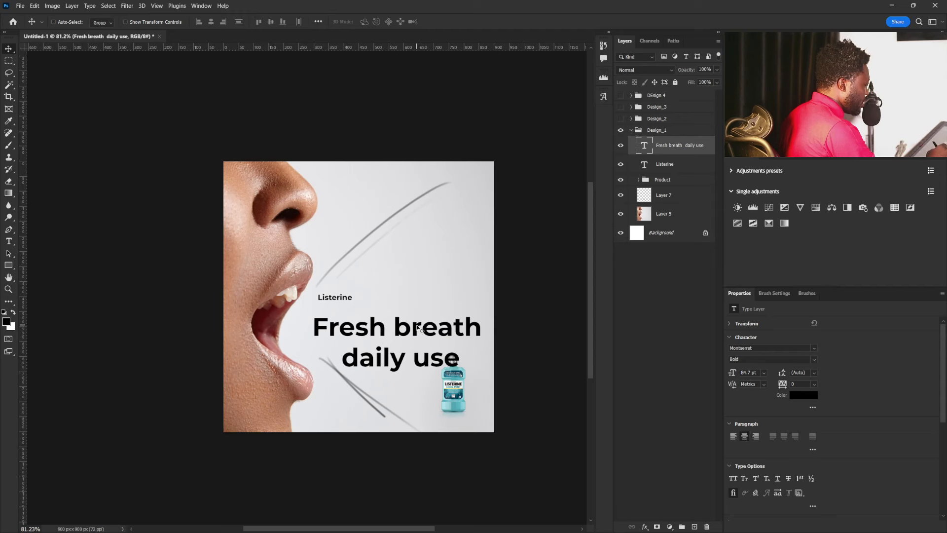
Delete the words "Fresh breath" from the tagline, leaving only "daily use" in that text layer.
{"action": "double_click", "coordinate": [418, 328]}
{"action": "left_click", "coordinate": [323, 326]}
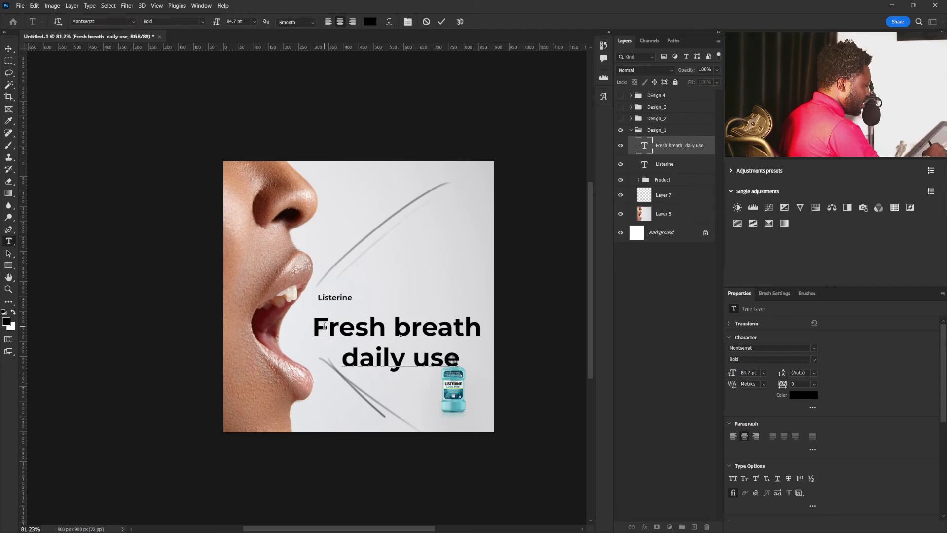
{"action": "left_click_drag", "start_coordinate": [313, 326], "coordinate": [491, 318]}
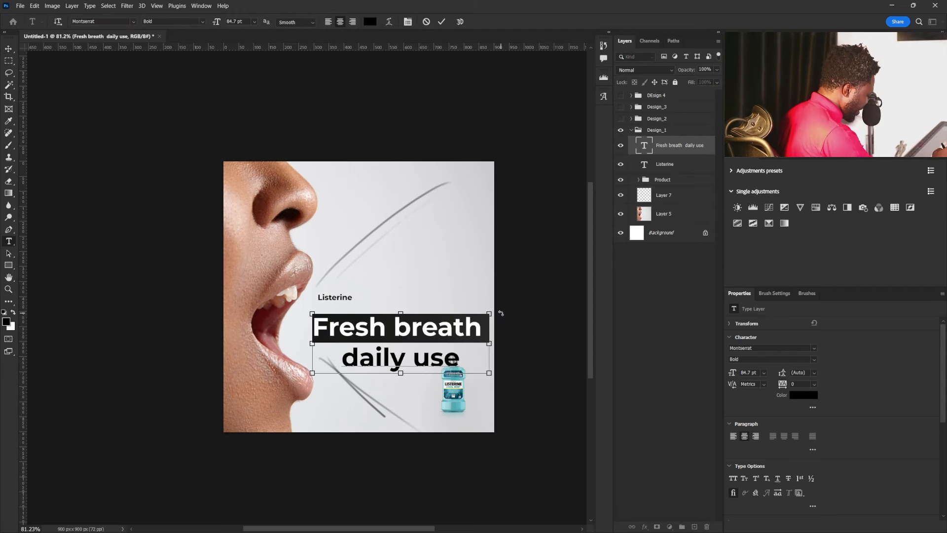
{"action": "key", "text": "BackSpace"}
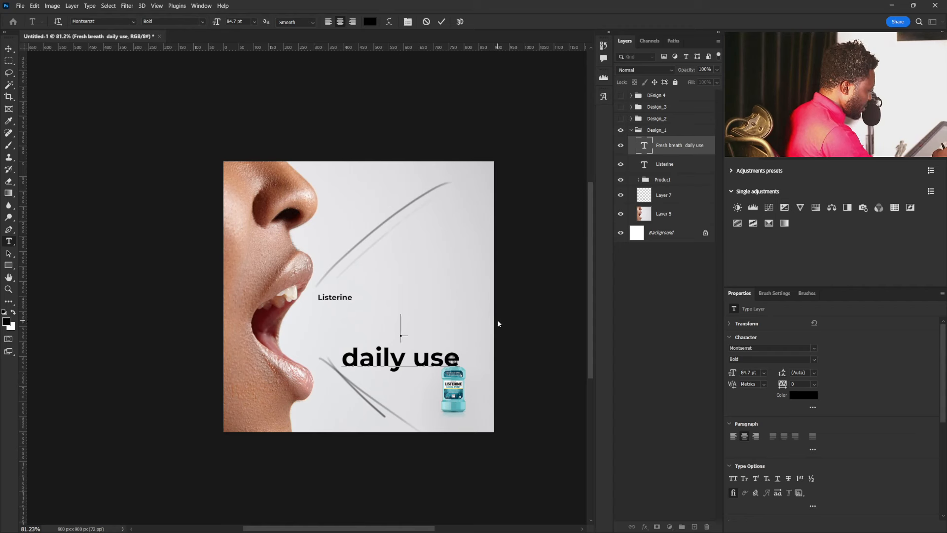
{"action": "left_click", "coordinate": [8, 50]}
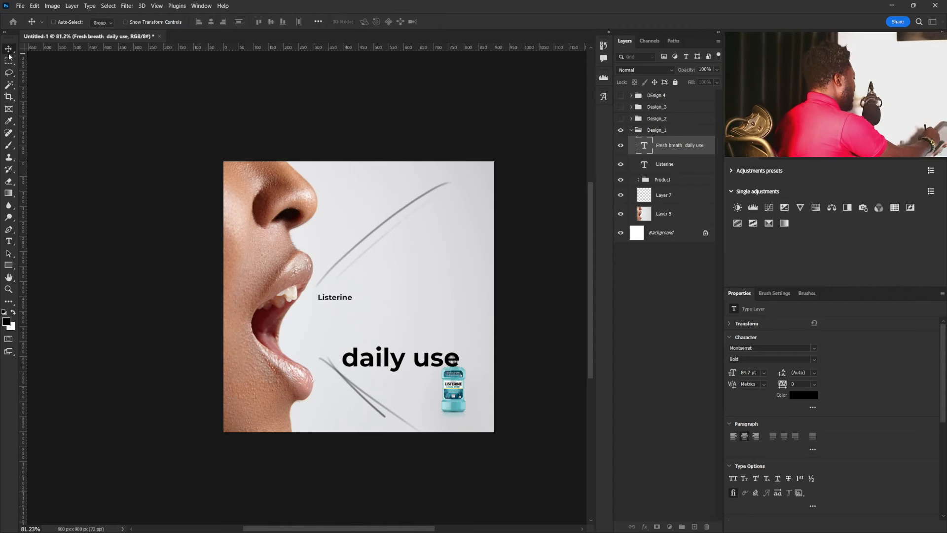
Add a separate 50 pt text layer reading "Fresh breath" between Listerine and daily use.
{"action": "left_click", "coordinate": [10, 242]}
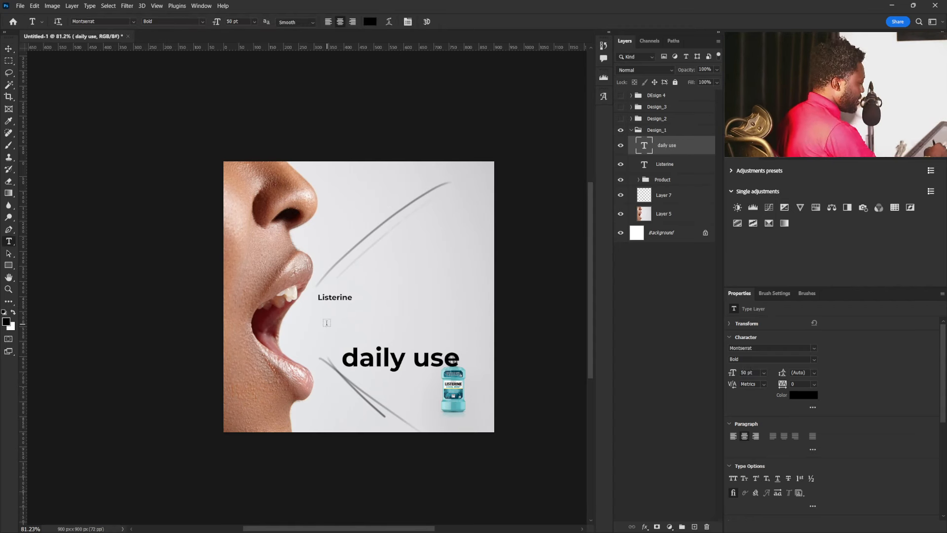
{"action": "left_click", "coordinate": [326, 323]}
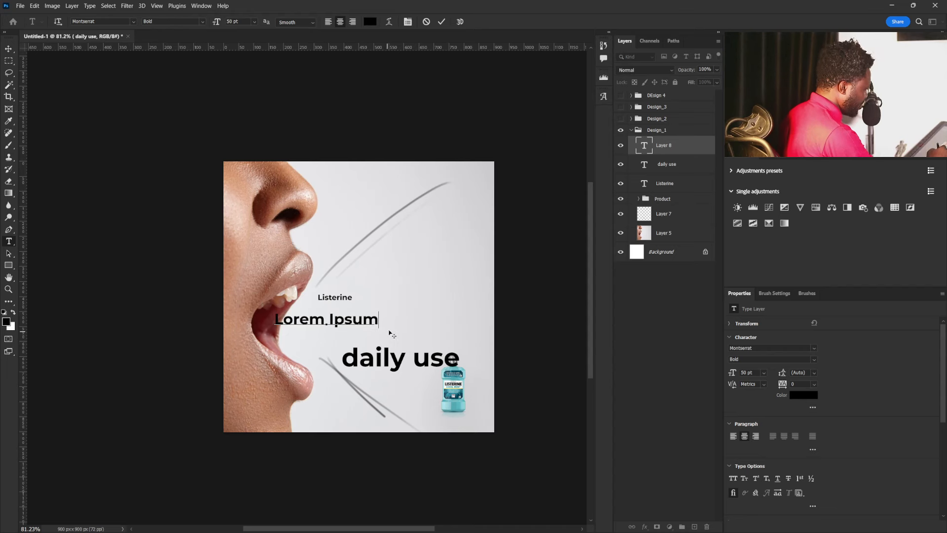
{"action": "type", "text": "Fresh breath"}
{"action": "left_click", "coordinate": [9, 49]}
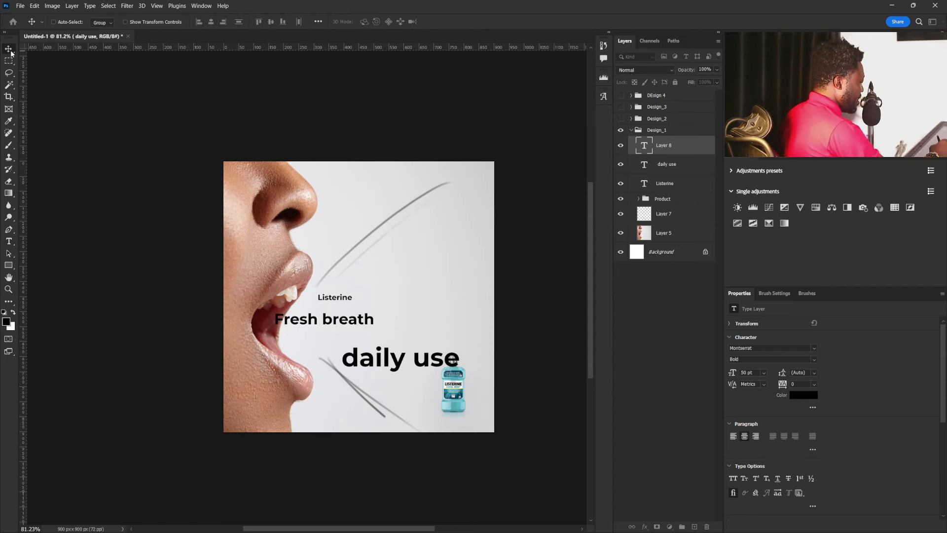
Scale the Fresh breath text to about 87 pt and position it just under the Listerine line.
{"action": "key", "text": "ctrl+t"}
{"action": "left_click_drag", "start_coordinate": [379, 328], "coordinate": [455, 340]}
{"action": "left_click_drag", "start_coordinate": [390, 326], "coordinate": [428, 318]}
{"action": "key", "text": "Return"}
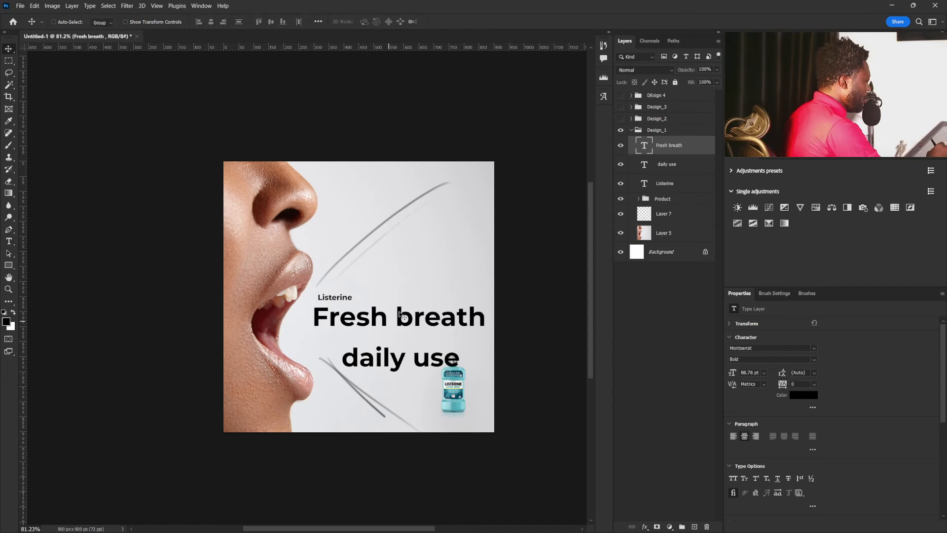
Set the Fresh breath text's tracking to -40 and nudge it up and left, closer beneath Listerine.
{"action": "left_click_drag", "start_coordinate": [783, 384], "coordinate": [759, 398]}
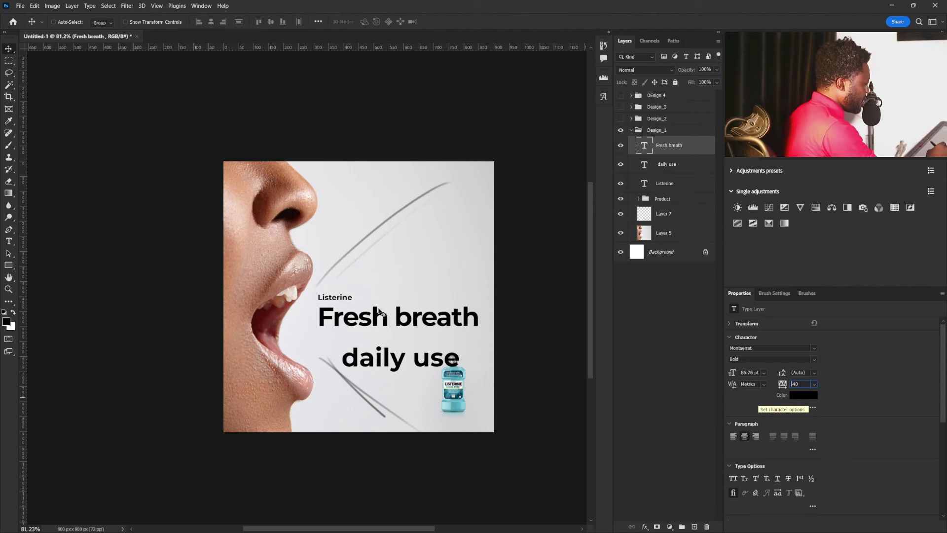
{"action": "left_click_drag", "start_coordinate": [379, 319], "coordinate": [380, 319]}
{"action": "key", "text": "Left"}
{"action": "key", "text": "Left"}
{"action": "key", "text": "Left"}
{"action": "key", "text": "Left"}
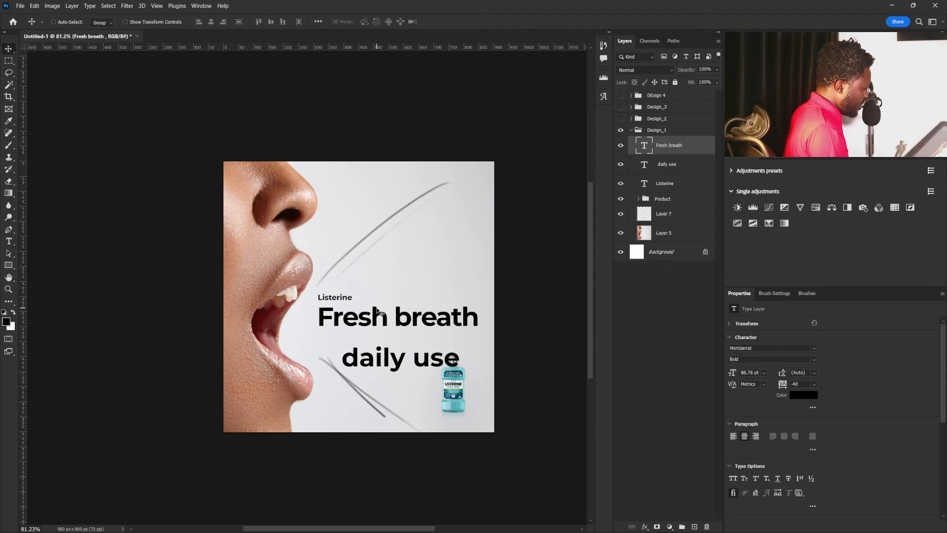
{"action": "key", "text": "Up"}
{"action": "key", "text": "Up"}
{"action": "key", "text": "Up"}
{"action": "key", "text": "Up"}
{"action": "key", "text": "Up"}
{"action": "key", "text": "Up"}
{"action": "key", "text": "Up"}
{"action": "key", "text": "Up"}
{"action": "key", "text": "Left"}
{"action": "key", "text": "Left"}
{"action": "key", "text": "Left"}
{"action": "key", "text": "Left"}
{"action": "key", "text": "Left"}
{"action": "key", "text": "Left"}
{"action": "key", "text": "Up"}
{"action": "key", "text": "Up"}
{"action": "key", "text": "Up"}
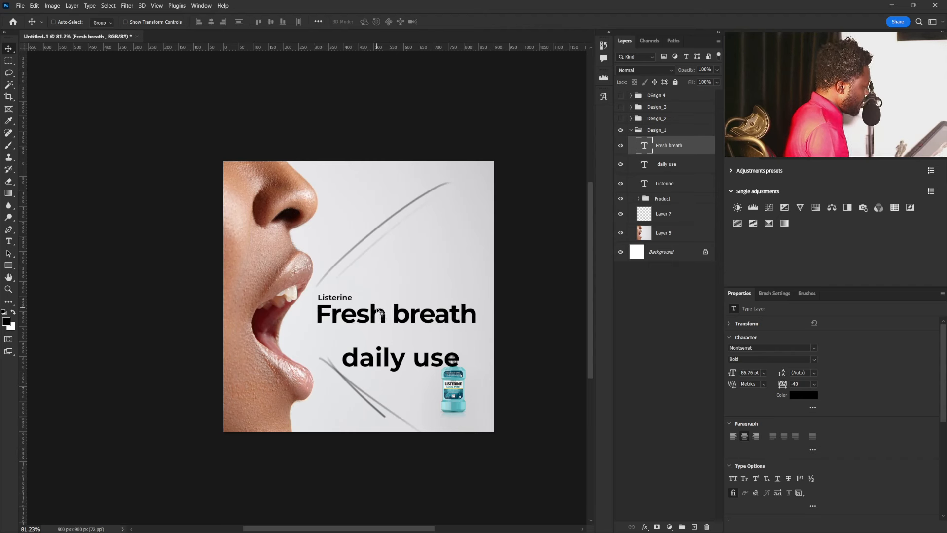
Move the daily use text directly beneath Fresh breath, lining up their left edges.
{"action": "right_click", "coordinate": [409, 359]}
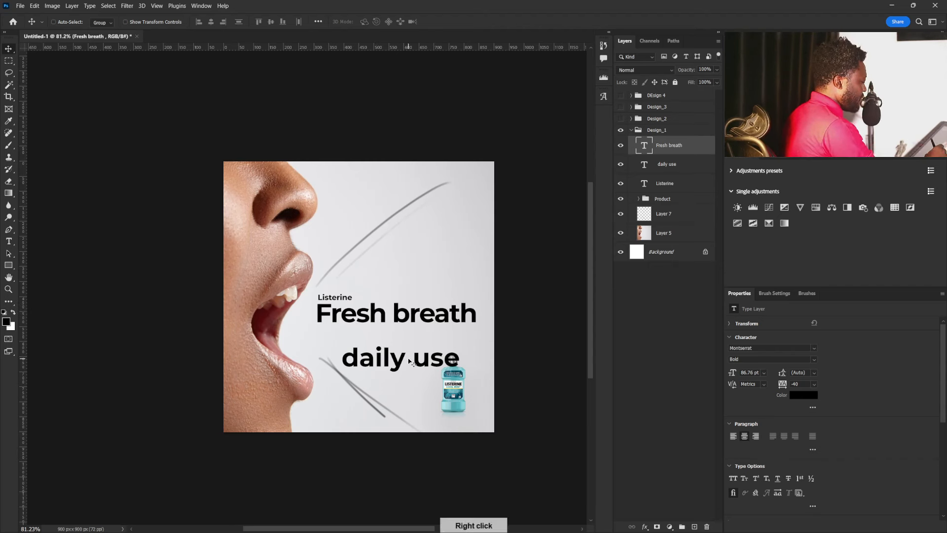
{"action": "left_click", "coordinate": [446, 374]}
{"action": "left_click_drag", "start_coordinate": [389, 367], "coordinate": [363, 348]}
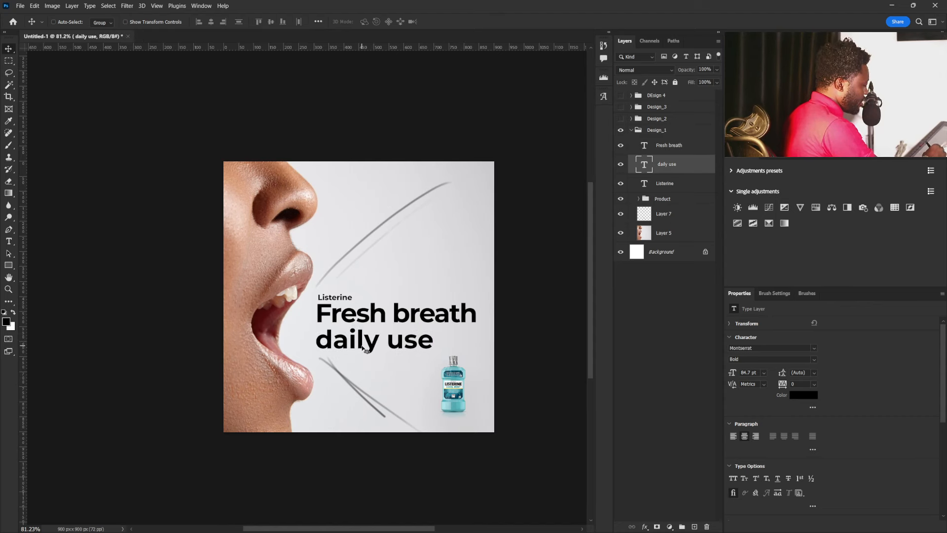
Capitalise both words of the daily use line so it reads "Daily Use".
{"action": "double_click", "coordinate": [362, 347]}
{"action": "left_click", "coordinate": [331, 339]}
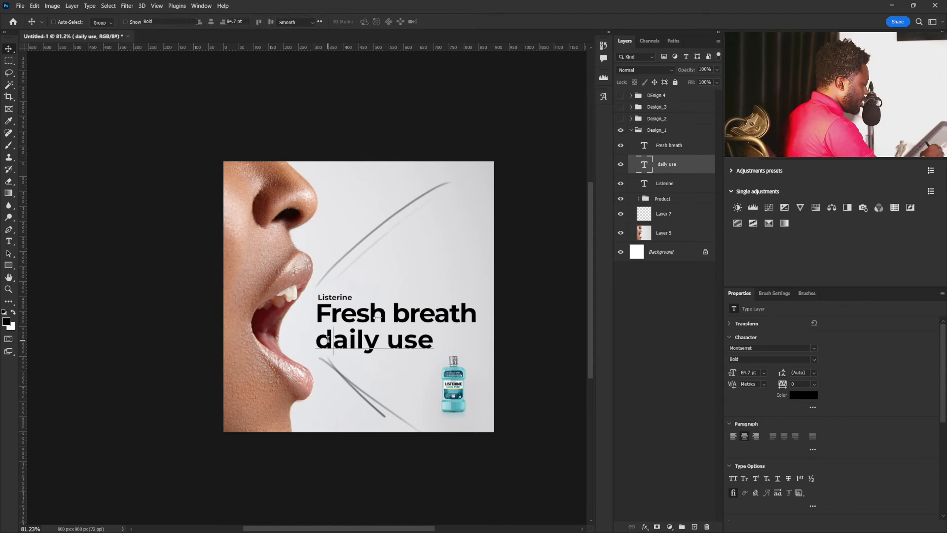
{"action": "left_click_drag", "start_coordinate": [329, 338], "coordinate": [311, 335]}
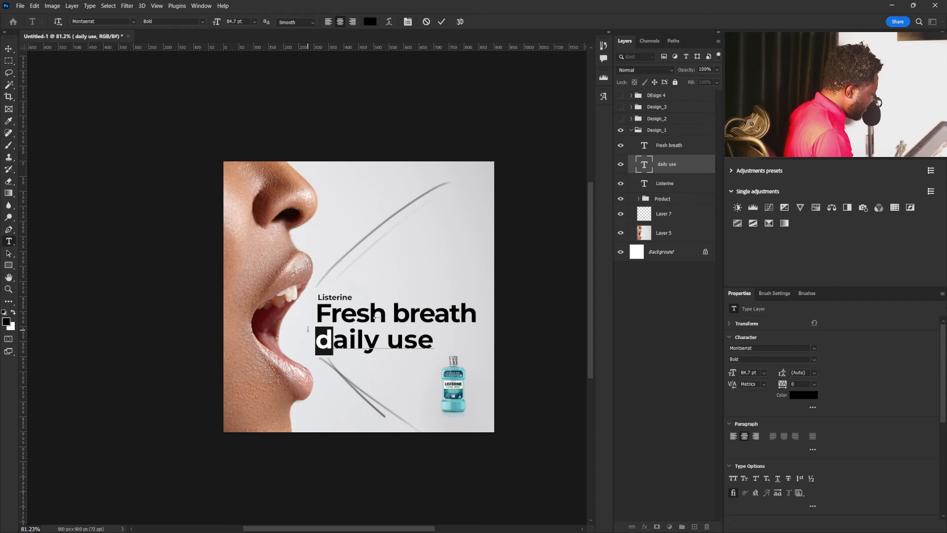
{"action": "type", "text": "D"}
{"action": "left_click_drag", "start_coordinate": [389, 340], "coordinate": [405, 340]}
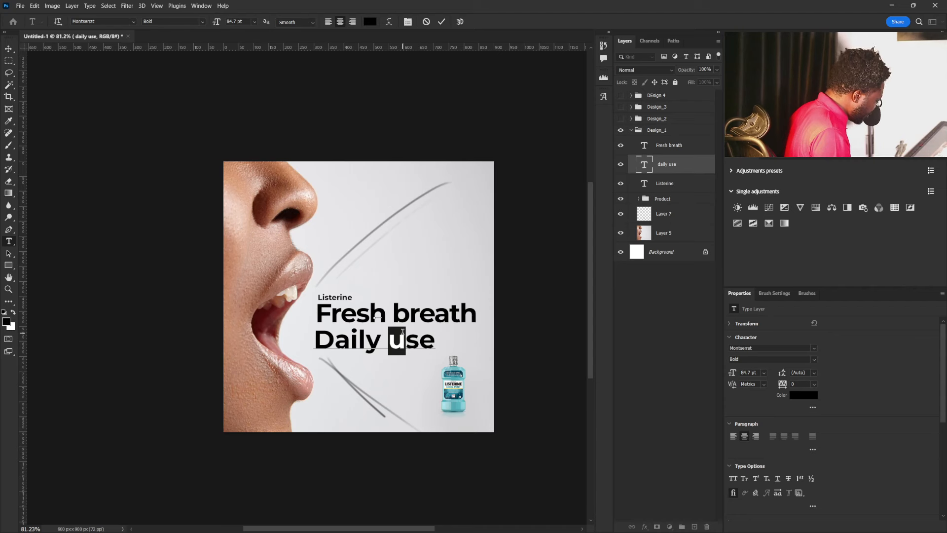
{"action": "type", "text": "U"}
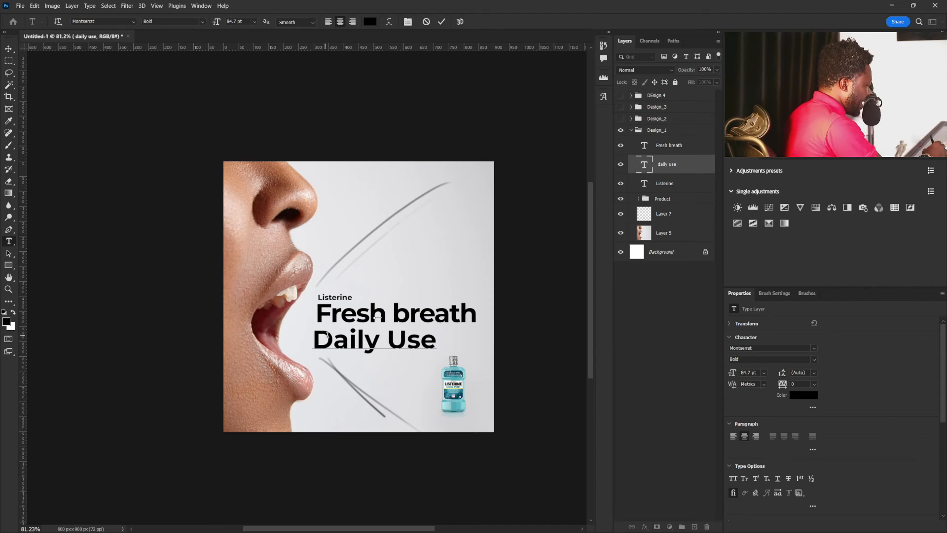
Change the whole Daily Use line from bold to a thin upright Montserrat style.
{"action": "left_click_drag", "start_coordinate": [317, 338], "coordinate": [619, 363]}
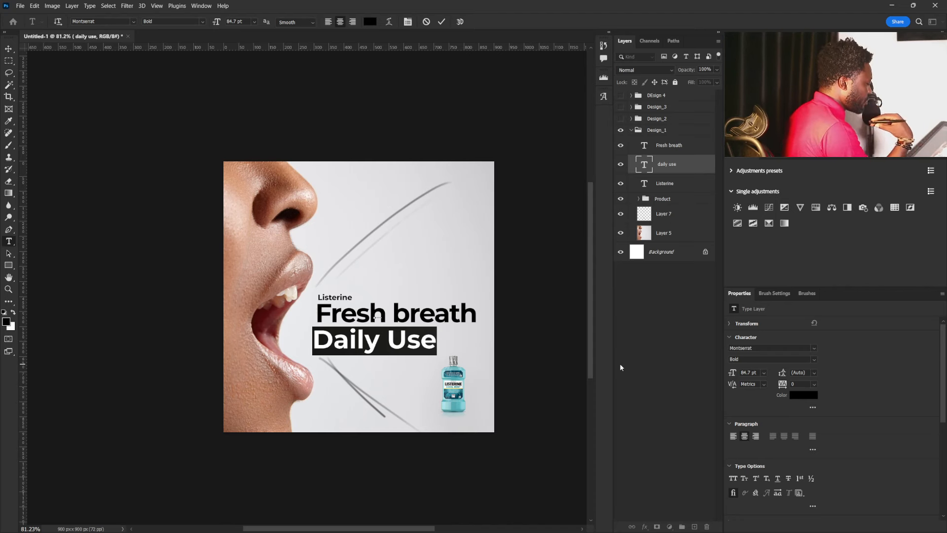
{"action": "left_click", "coordinate": [815, 362]}
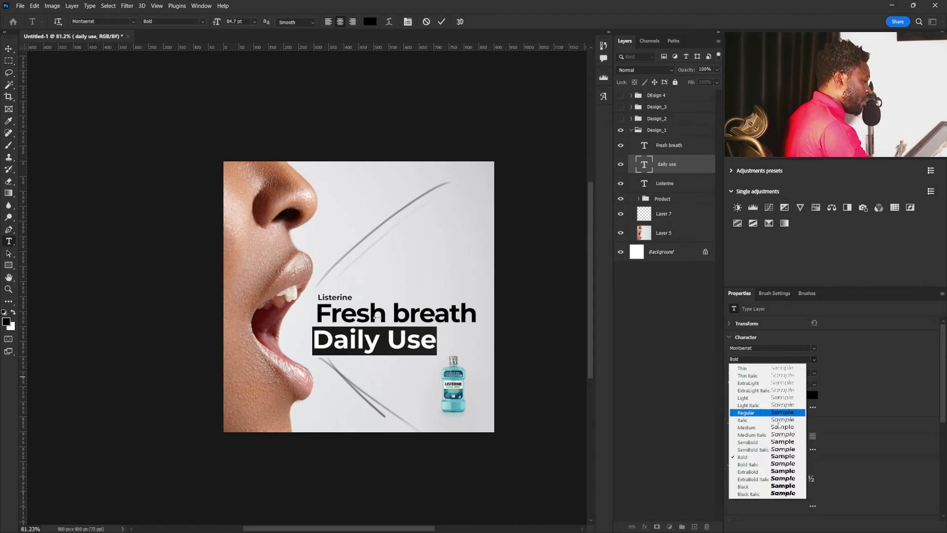
{"action": "left_click", "coordinate": [777, 388]}
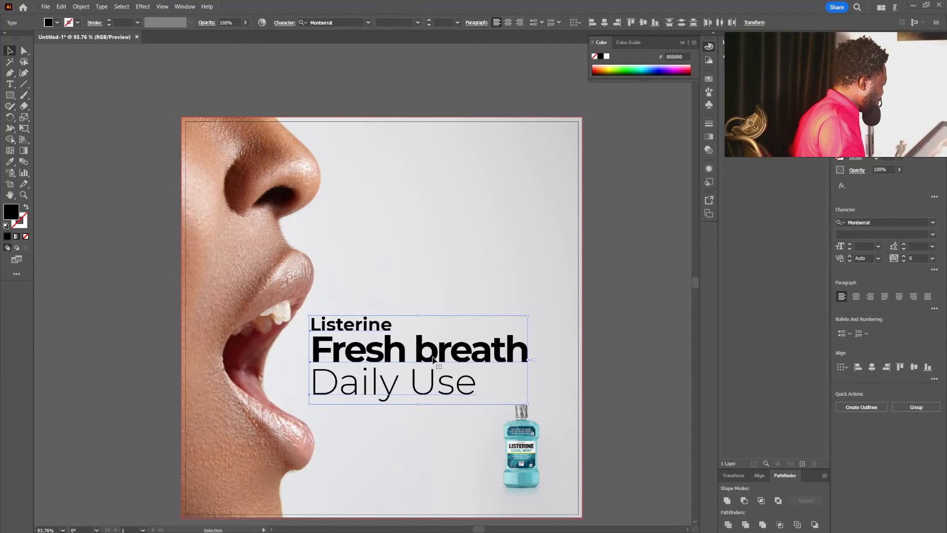
In Illustrator, enlarge the three-line headline block slightly and reposition it beside the open mouth, above the bottle.
{"action": "left_click_drag", "start_coordinate": [447, 380], "coordinate": [440, 382]}
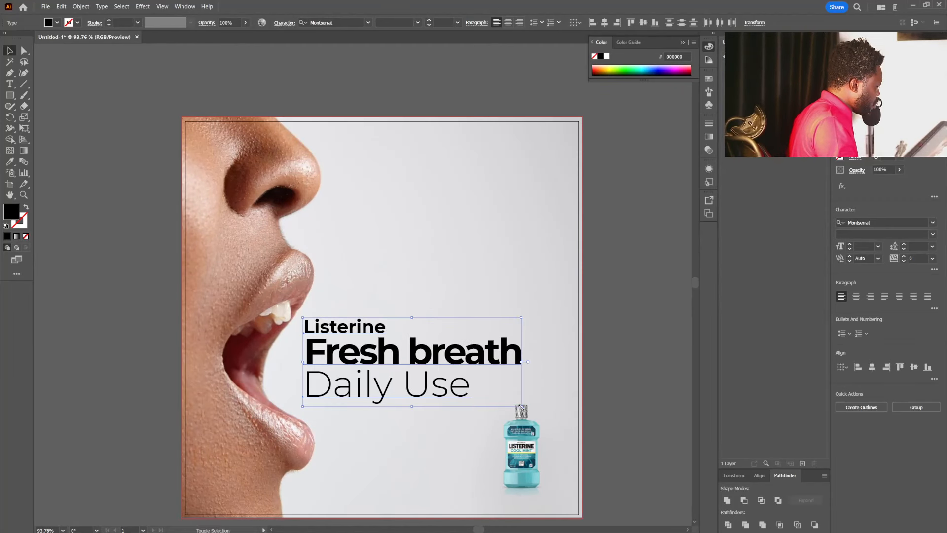
{"action": "left_click_drag", "start_coordinate": [521, 406], "coordinate": [528, 408]}
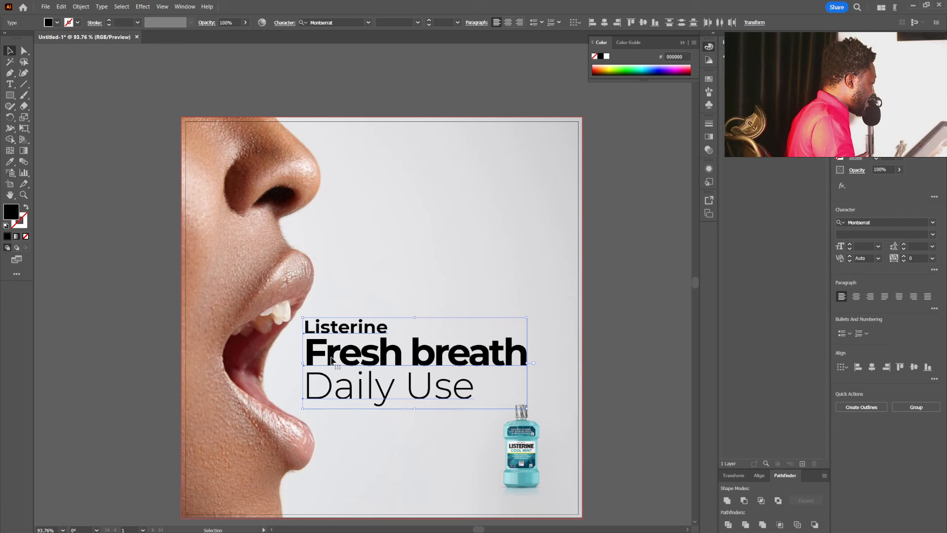
{"action": "left_click_drag", "start_coordinate": [331, 360], "coordinate": [335, 360]}
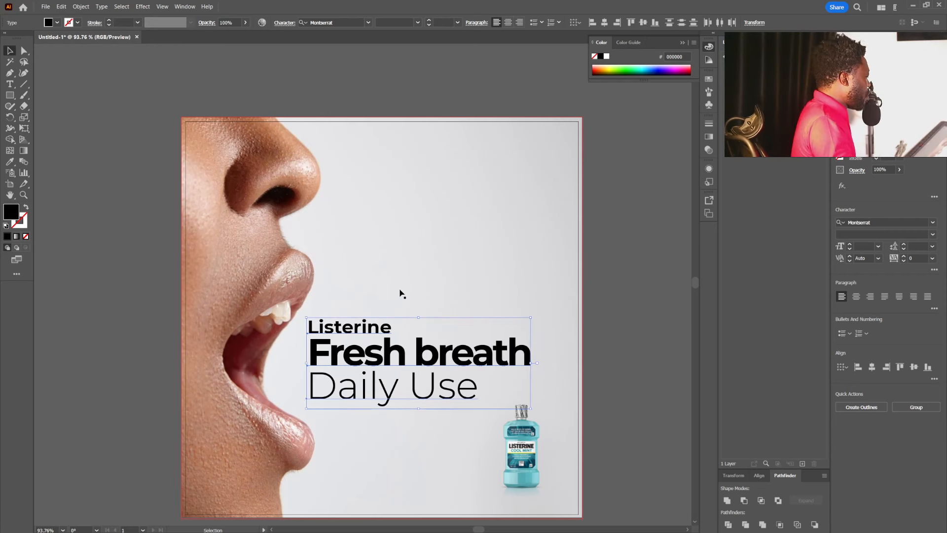
Convert the three headline lines to outlines and align their left edges.
{"action": "left_click", "coordinate": [101, 7]}
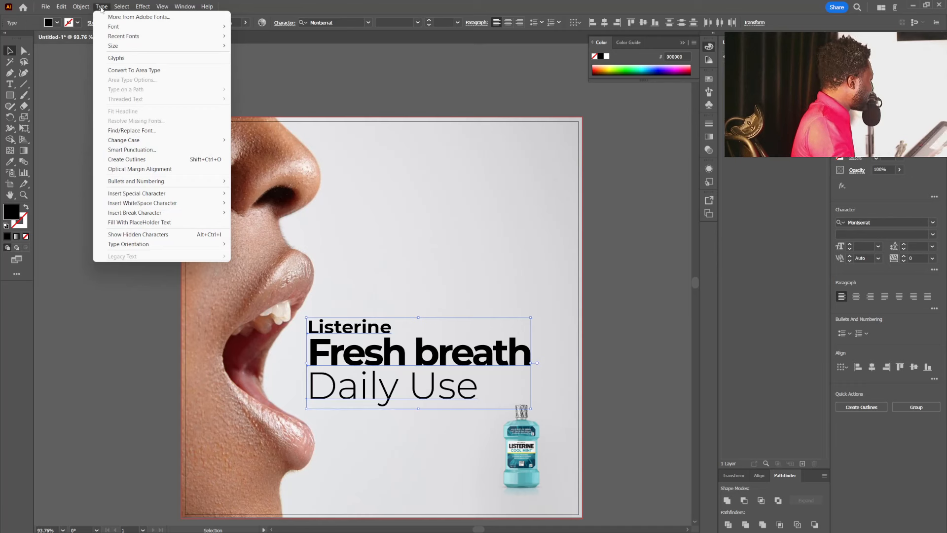
{"action": "left_click", "coordinate": [146, 160]}
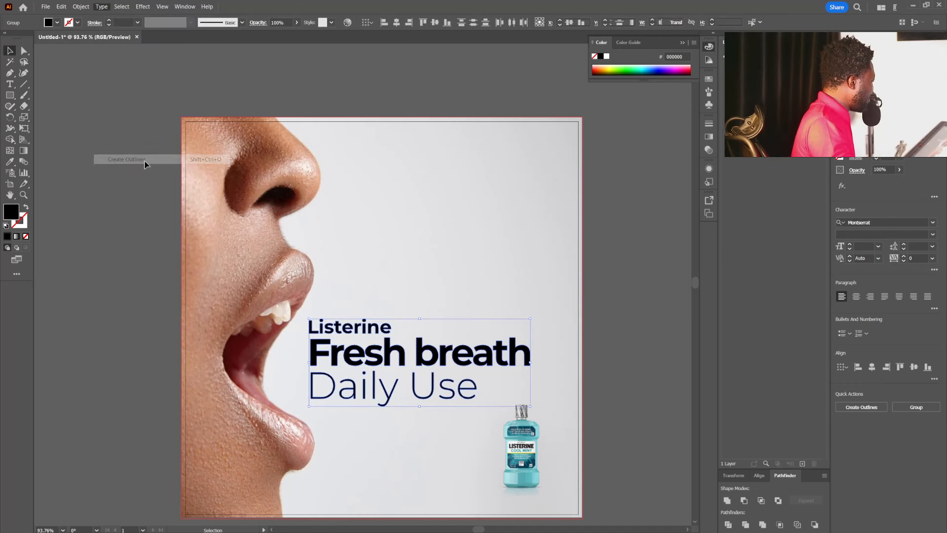
{"action": "left_click", "coordinate": [384, 22]}
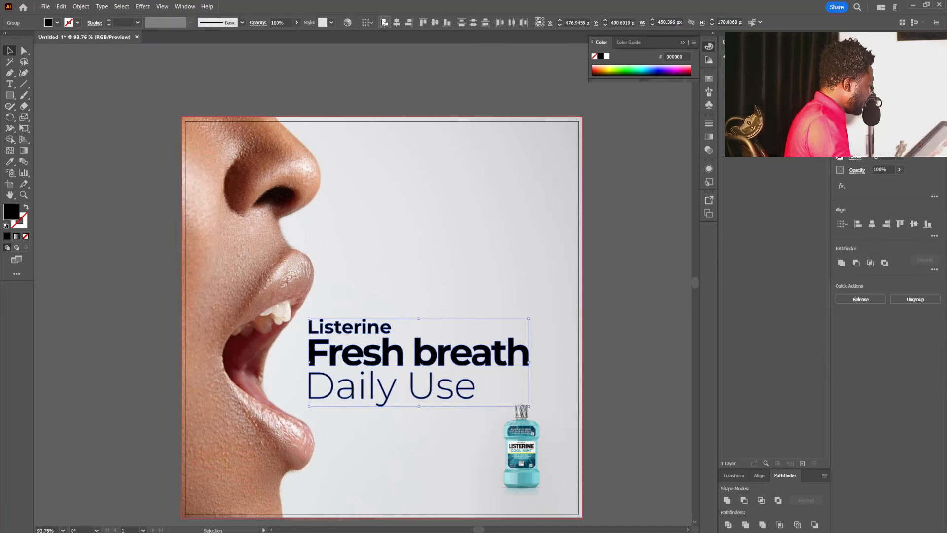
Move the outlined headline up beside the nose and draw a black rectangle about 452 by 90 px beside the mouth.
{"action": "left_click_drag", "start_coordinate": [434, 363], "coordinate": [464, 217]}
{"action": "key", "text": "m"}
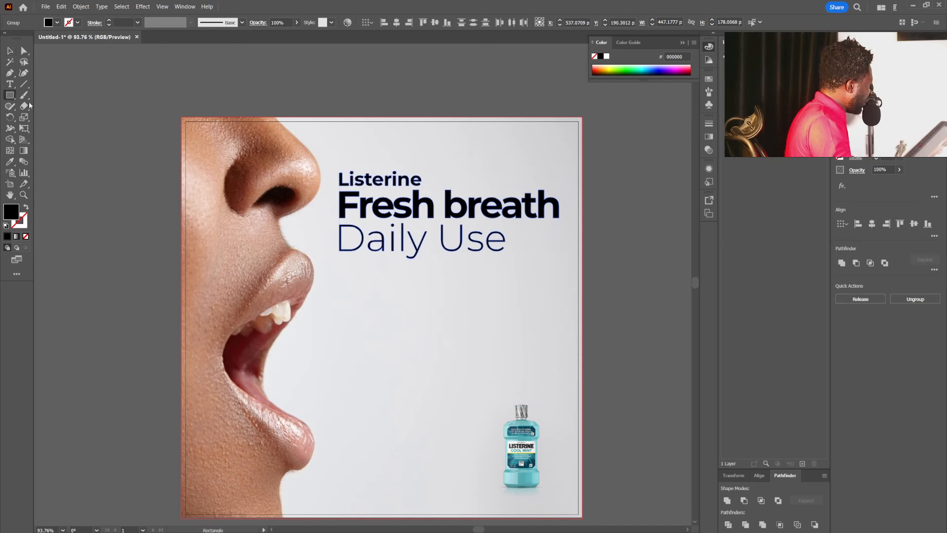
{"action": "mouse_move", "coordinate": [298, 342]}
{"action": "left_mouse_down"}
{"action": "mouse_move", "coordinate": [311, 386]}
{"action": "mouse_move", "coordinate": [521, 385]}
{"action": "left_mouse_up"}
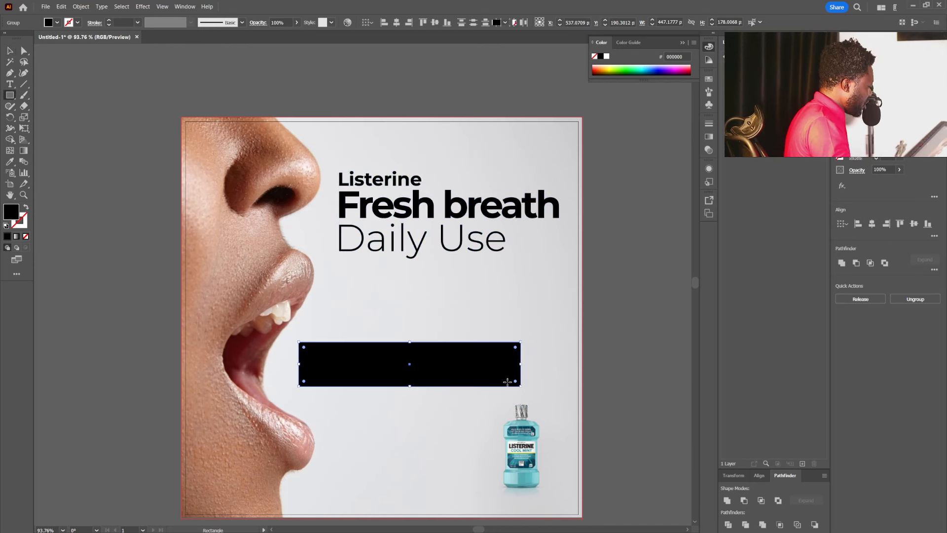
Spread the rectangle's two corners farthest from the mouth into a trapezoid about 383 px tall, and shift it slightly towards the lips.
{"action": "left_click", "coordinate": [23, 50]}
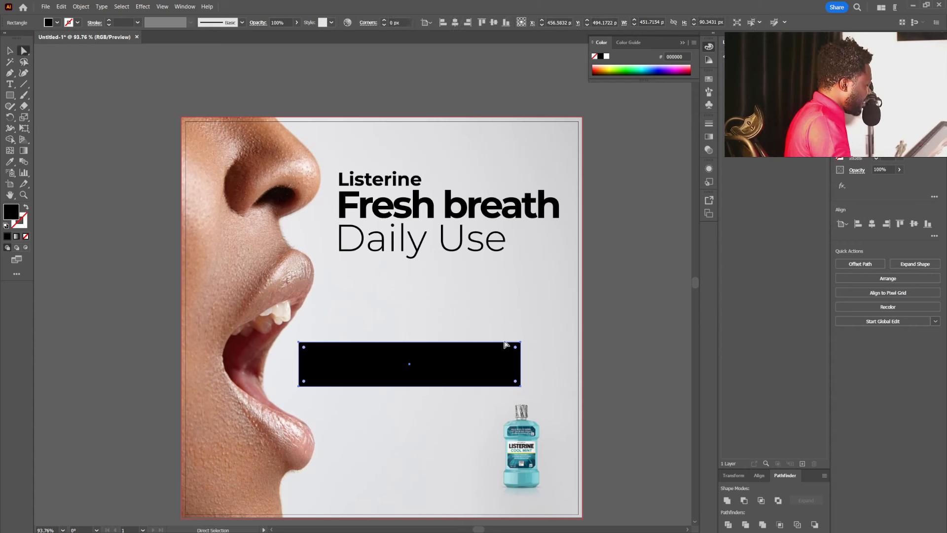
{"action": "left_click_drag", "start_coordinate": [520, 342], "coordinate": [520, 269]}
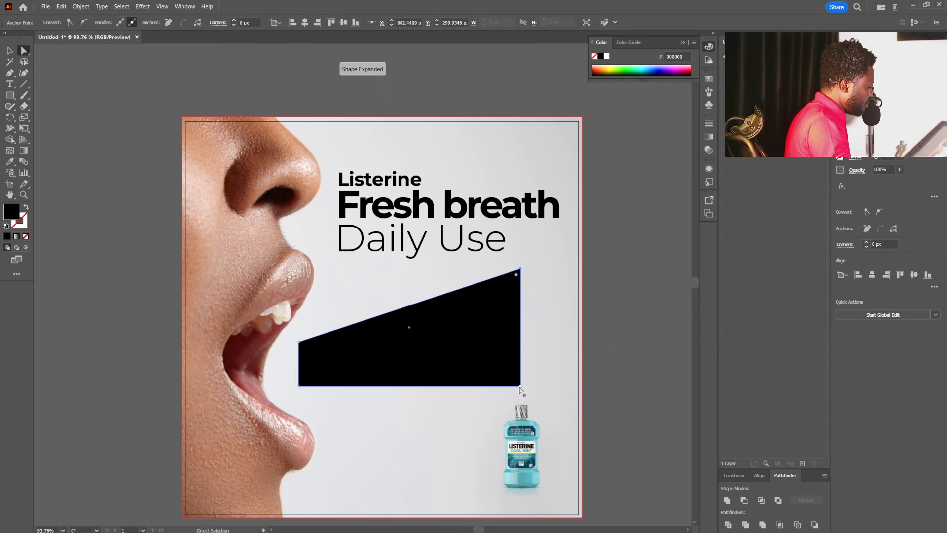
{"action": "left_click_drag", "start_coordinate": [520, 387], "coordinate": [516, 451]}
{"action": "left_click", "coordinate": [10, 51]}
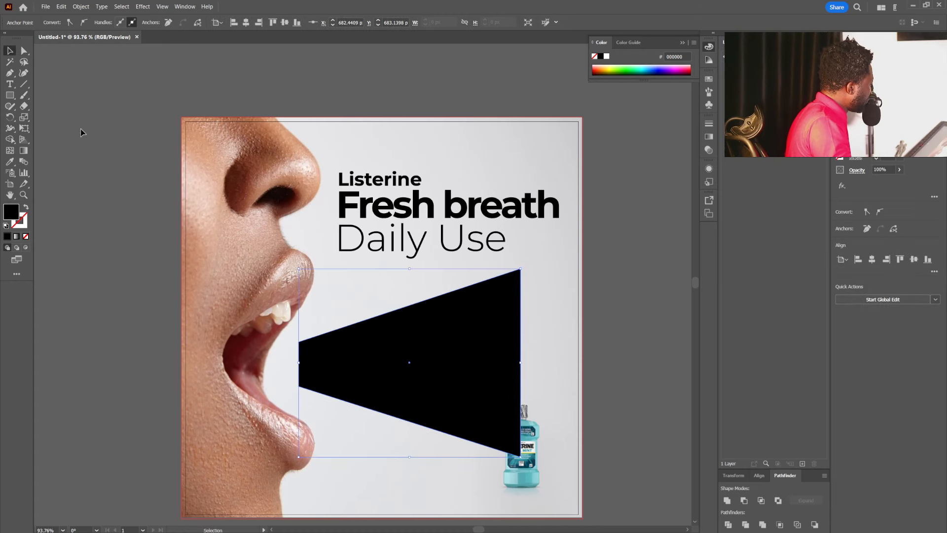
{"action": "left_click_drag", "start_coordinate": [332, 363], "coordinate": [324, 365]}
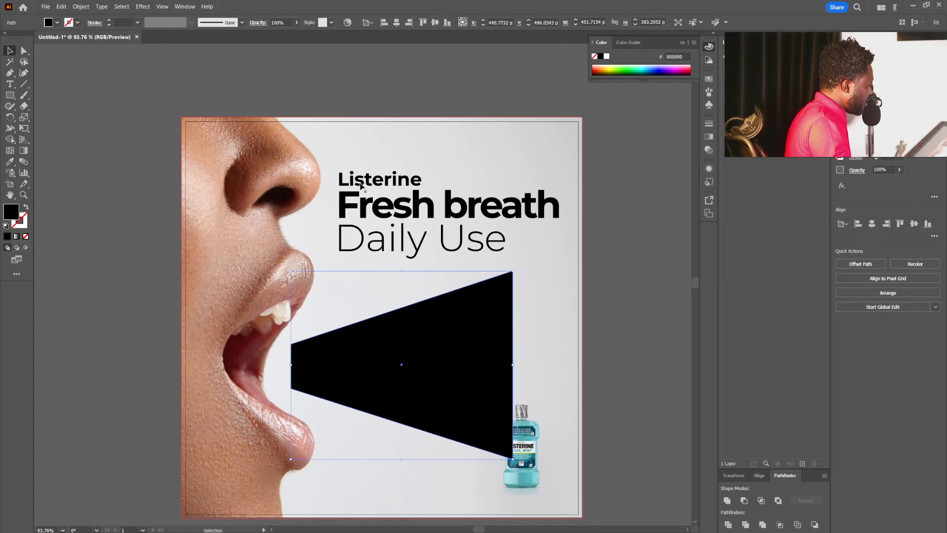
Place all three headline lines over the trapezoid, starting at its narrow end, and scale them to about 478 px wide.
{"action": "left_click", "coordinate": [361, 183]}
{"action": "left_click", "coordinate": [366, 199], "text": "shift"}
{"action": "left_click", "coordinate": [367, 235], "text": "shift"}
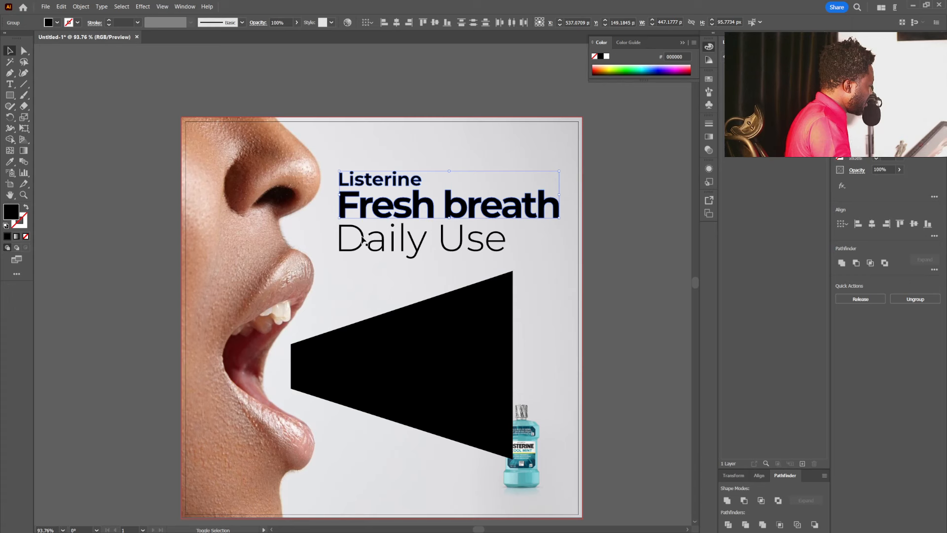
{"action": "left_click_drag", "start_coordinate": [411, 213], "coordinate": [363, 365]}
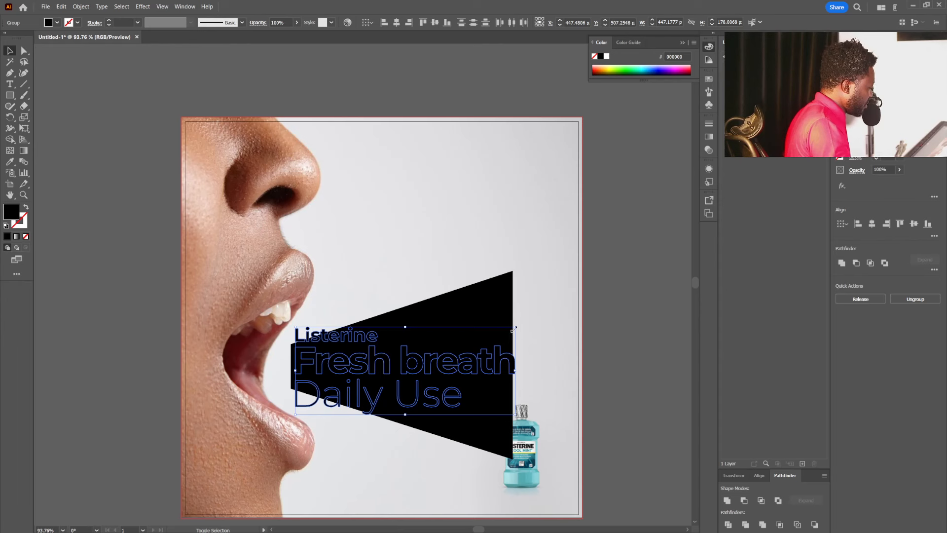
{"action": "left_click_drag", "start_coordinate": [514, 326], "coordinate": [532, 314]}
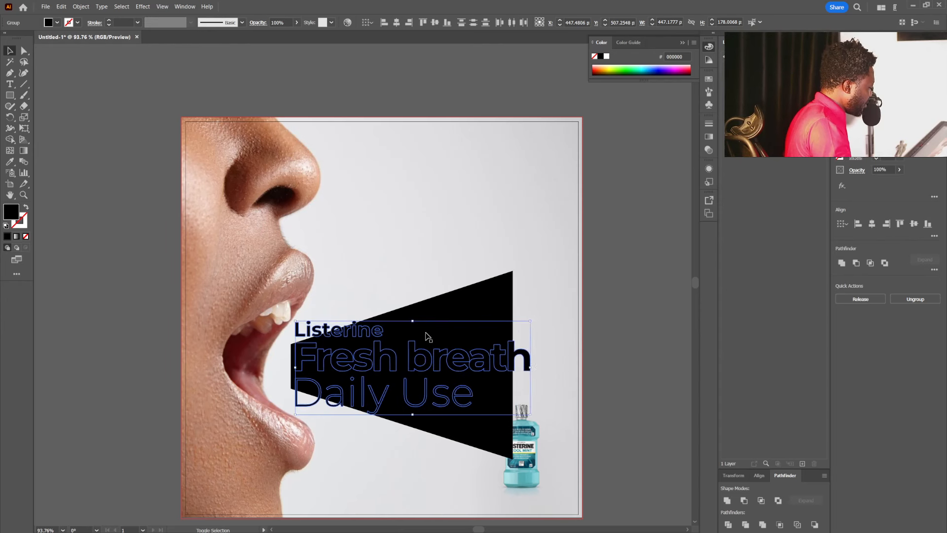
{"action": "left_click_drag", "start_coordinate": [407, 358], "coordinate": [406, 360]}
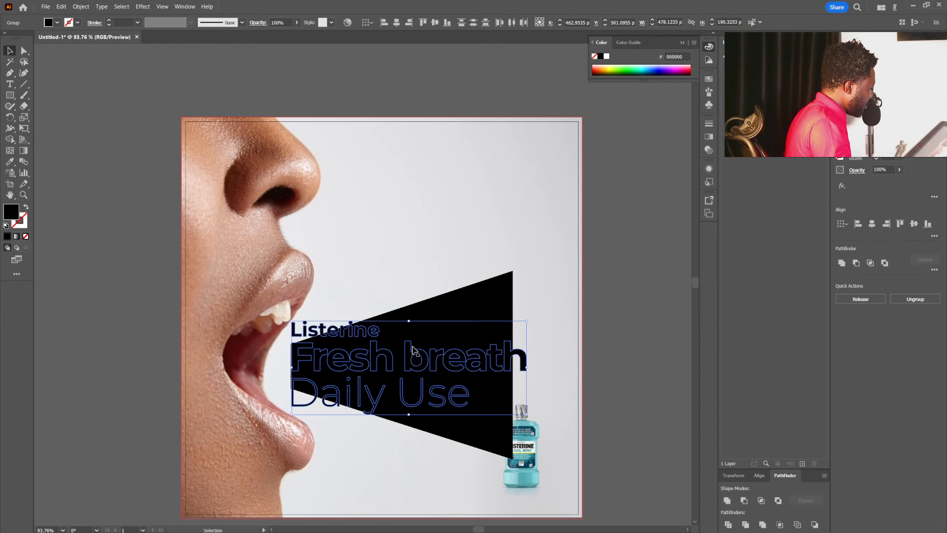
Warp the headline lines into the trapezoid with Envelope Distort, using the trapezoid as the top object.
{"action": "left_click", "coordinate": [489, 291], "text": "shift"}
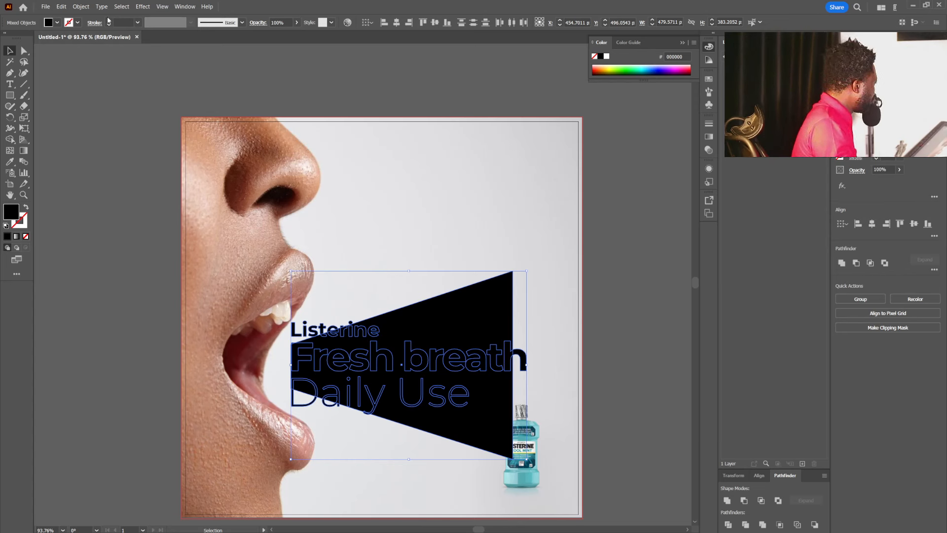
{"action": "left_click", "coordinate": [81, 6]}
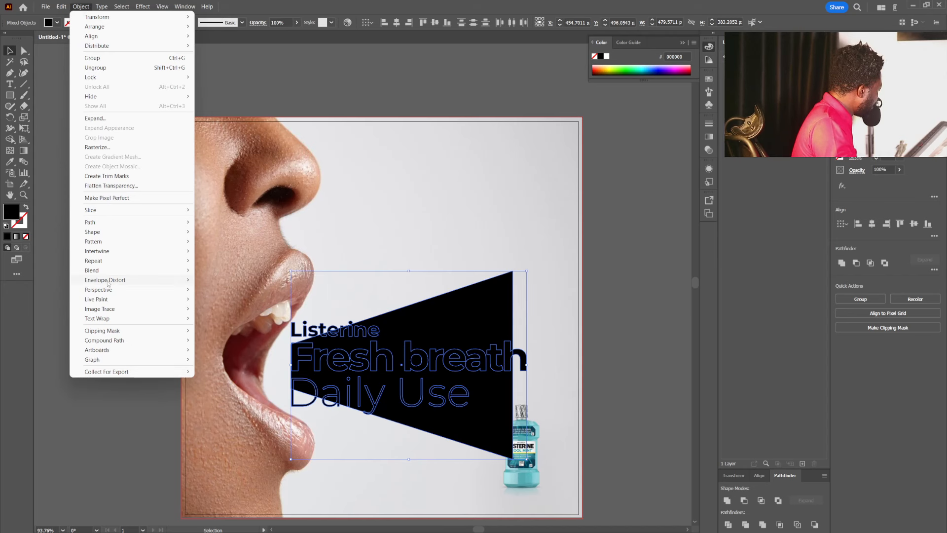
{"action": "mouse_move", "coordinate": [108, 282]}
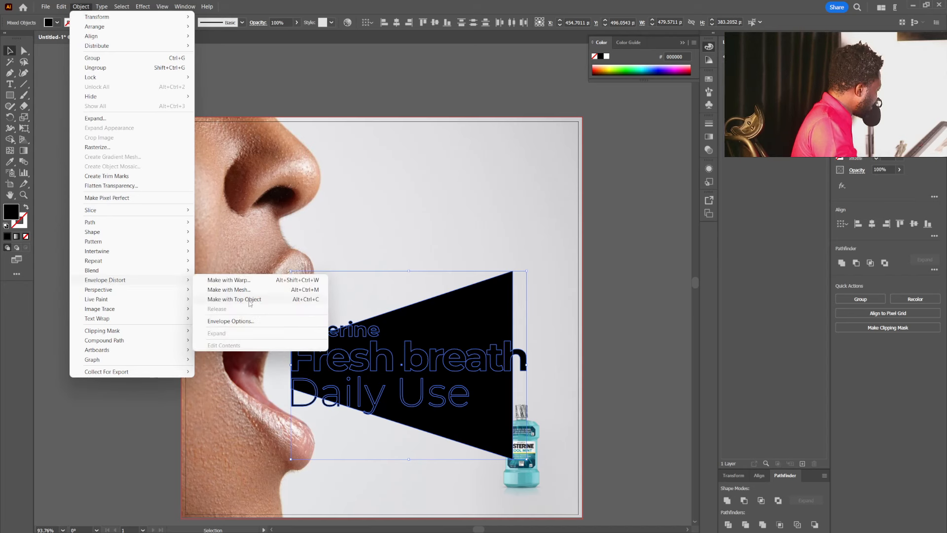
{"action": "left_click", "coordinate": [250, 301]}
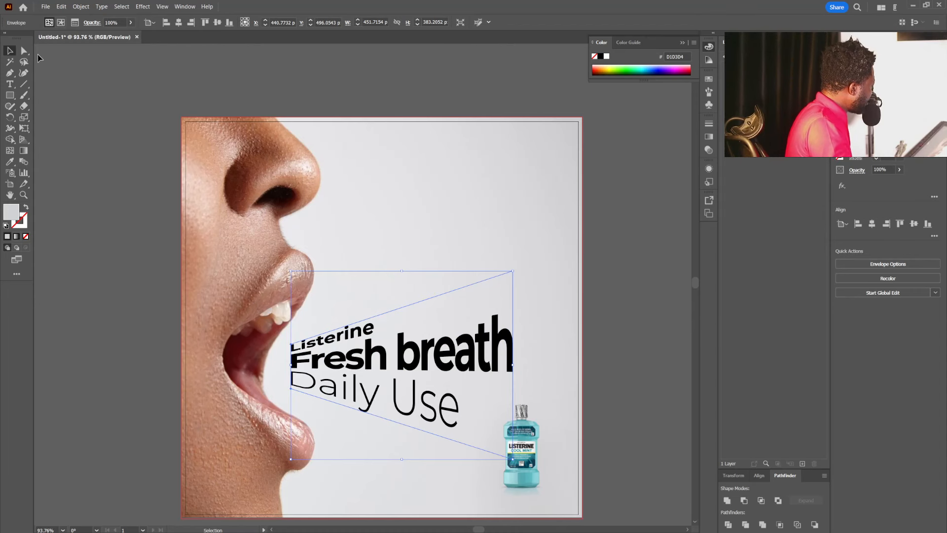
Widen the envelope's mouth-side end by raising its upper corner and lowering its lower corner, and adjust the lower edge's curve slightly.
{"action": "key", "text": "a"}
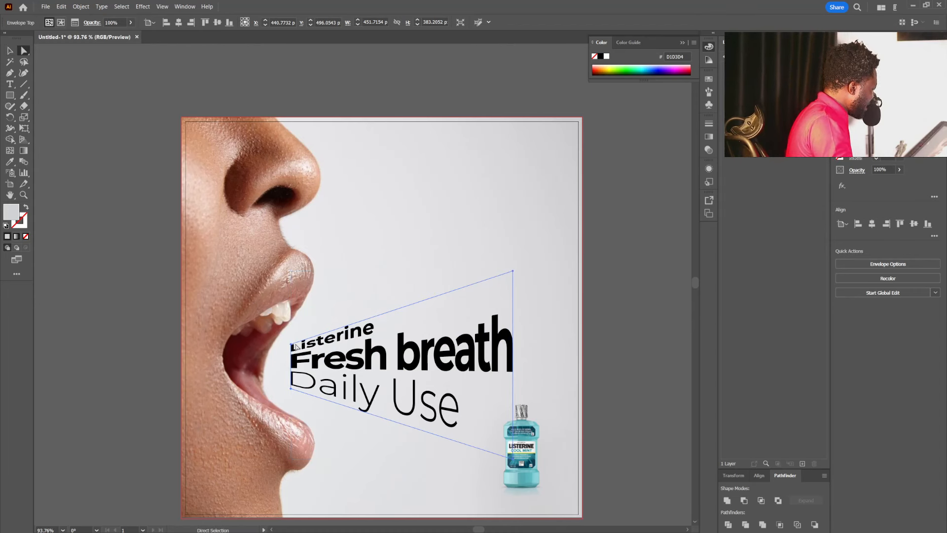
{"action": "left_click", "coordinate": [291, 345]}
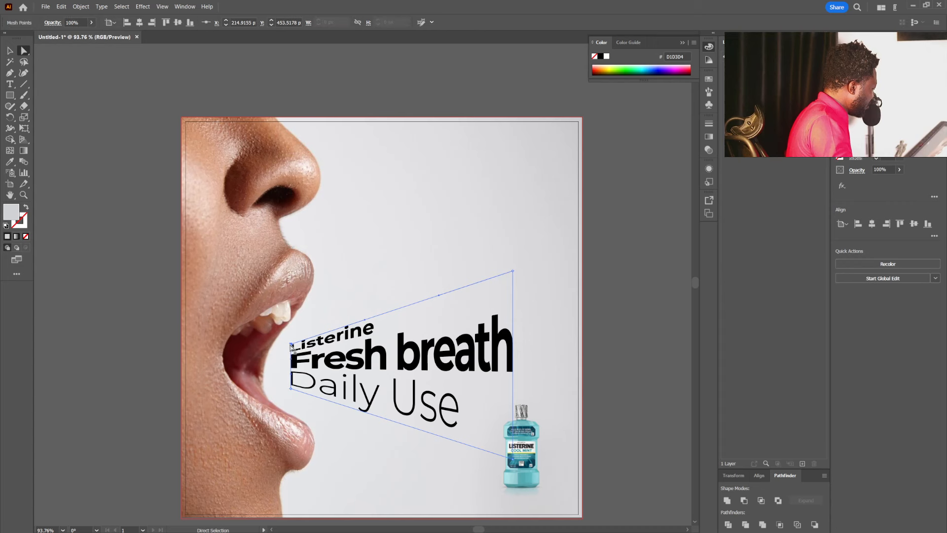
{"action": "left_click_drag", "start_coordinate": [291, 346], "coordinate": [293, 332]}
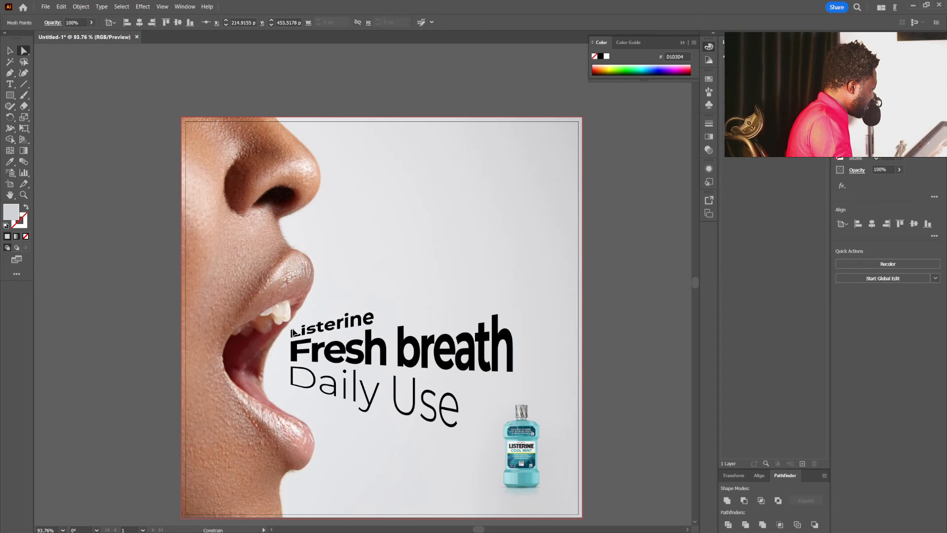
{"action": "left_click_drag", "start_coordinate": [292, 391], "coordinate": [291, 409]}
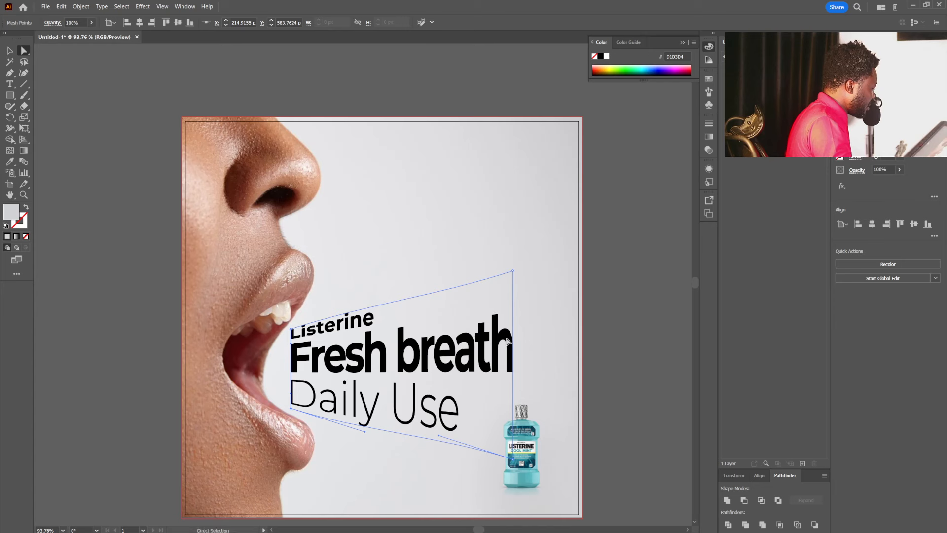
{"action": "left_click_drag", "start_coordinate": [439, 436], "coordinate": [440, 441]}
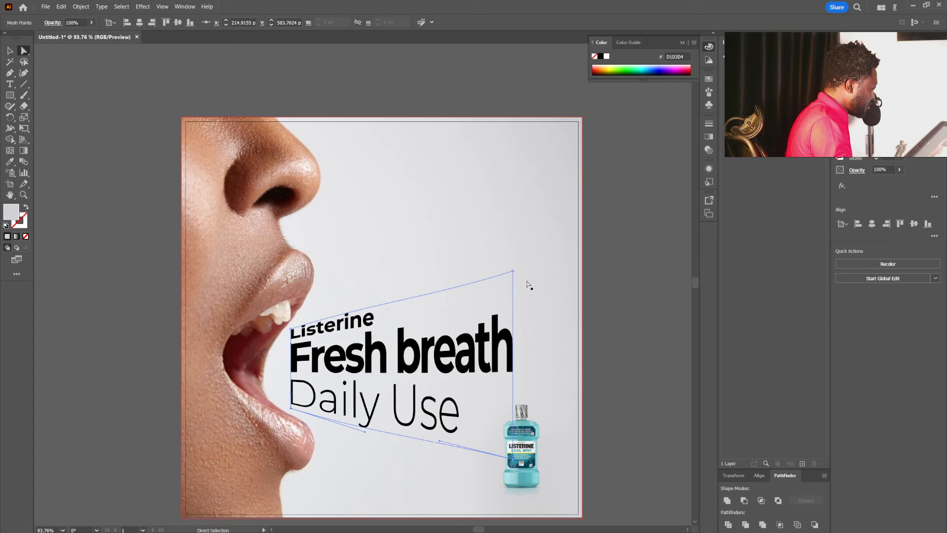
Raise the envelope's upper corner above the bottle, bow the upper edge upward and bend the lower edge into a gentle S-curve.
{"action": "left_click_drag", "start_coordinate": [513, 271], "coordinate": [512, 252]}
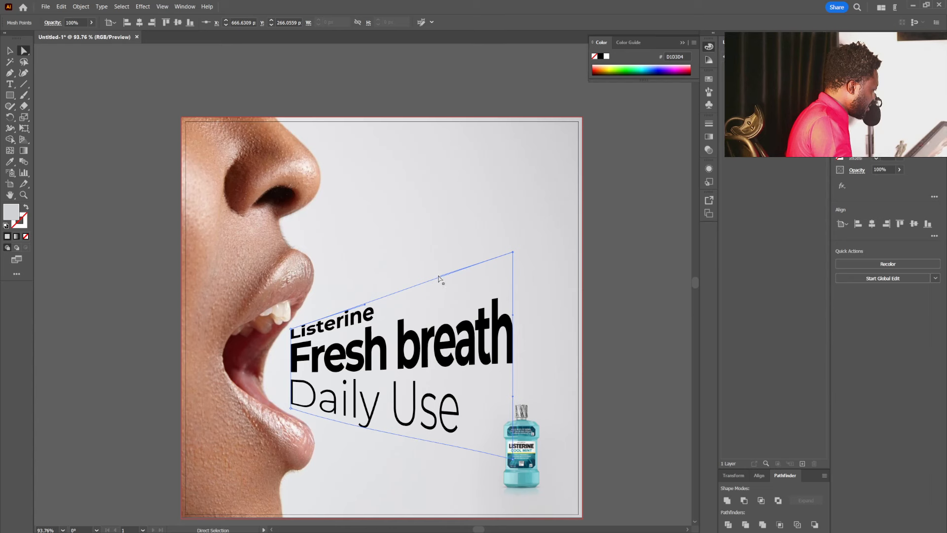
{"action": "left_click_drag", "start_coordinate": [440, 279], "coordinate": [434, 227]}
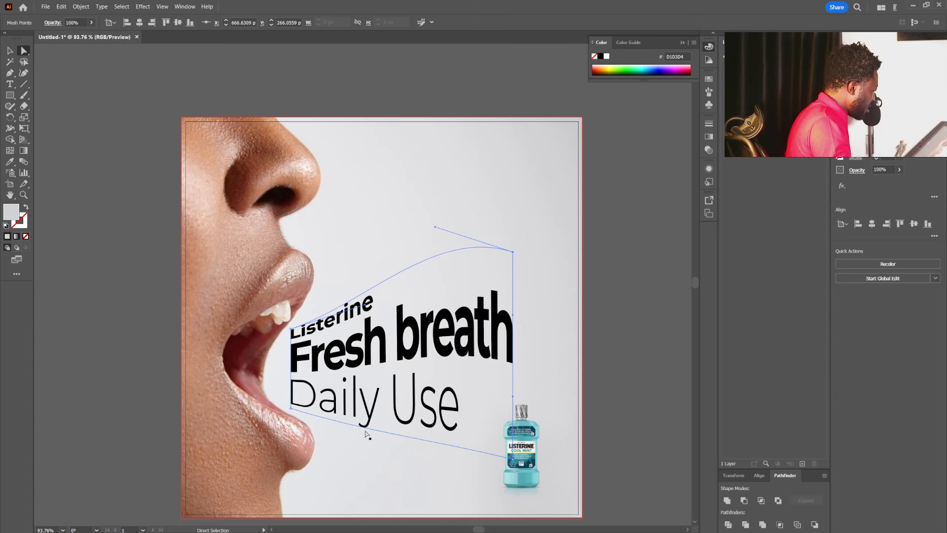
{"action": "left_click", "coordinate": [514, 458]}
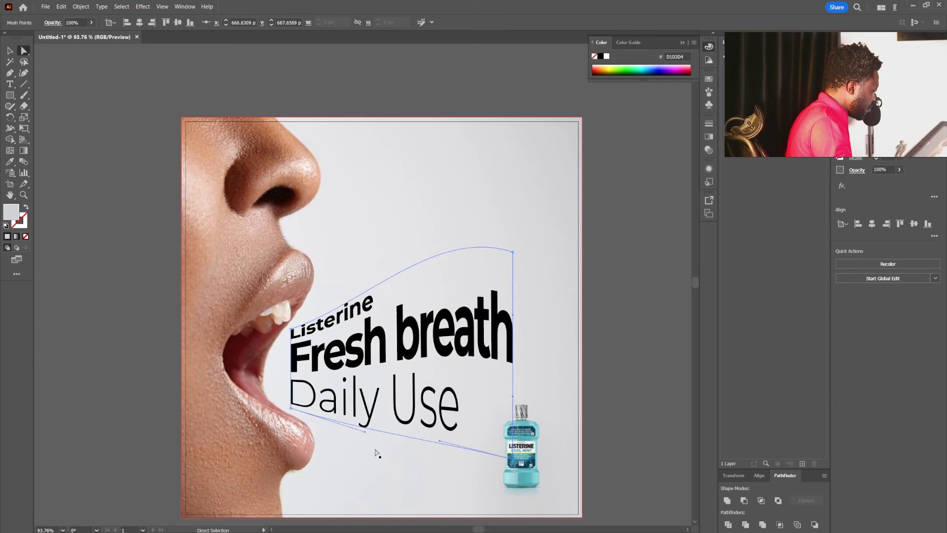
{"action": "left_click_drag", "start_coordinate": [365, 432], "coordinate": [366, 405]}
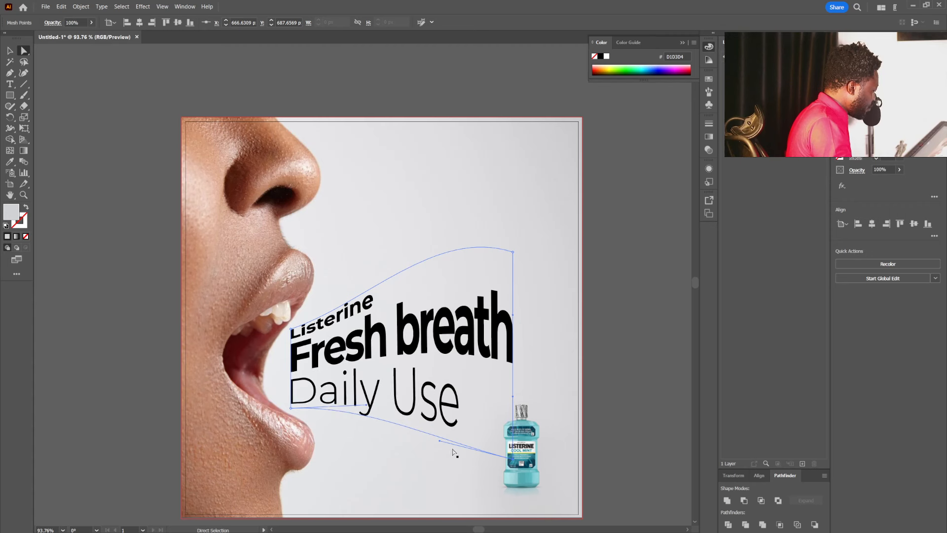
{"action": "left_click_drag", "start_coordinate": [438, 441], "coordinate": [444, 415]}
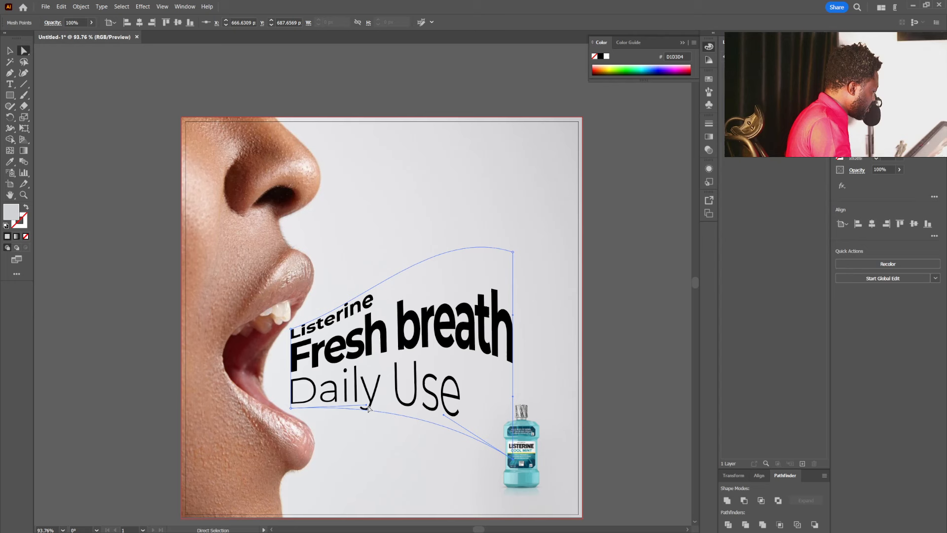
{"action": "left_click_drag", "start_coordinate": [367, 407], "coordinate": [360, 442]}
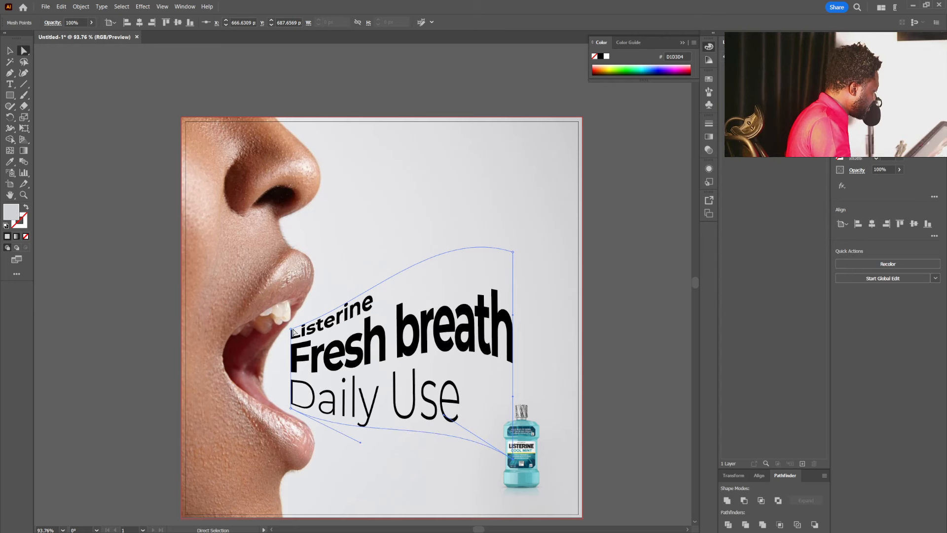
Reshape the envelope's upper edge into a wave, pull its far upper corner up and outward, adjust the lower edge and deselect the artwork.
{"action": "left_click", "coordinate": [292, 330]}
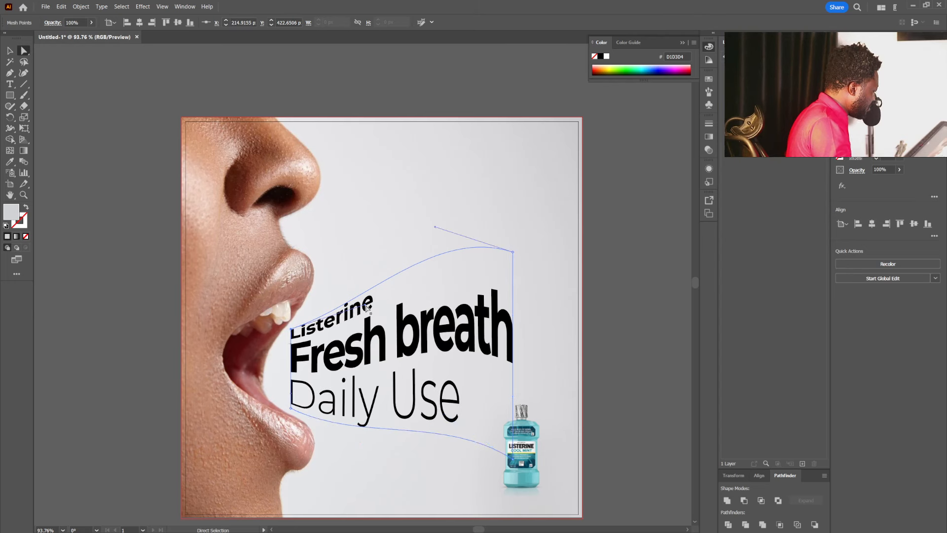
{"action": "left_click_drag", "start_coordinate": [366, 308], "coordinate": [449, 269]}
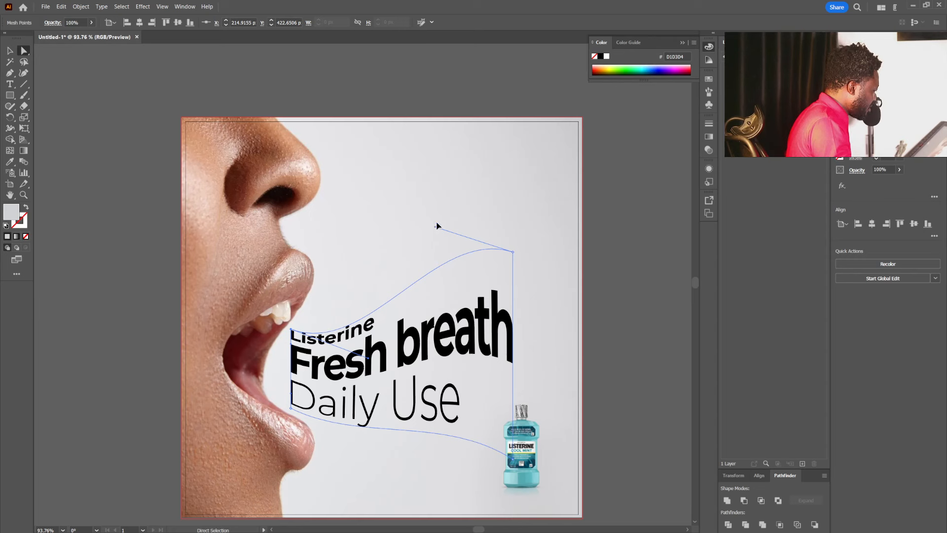
{"action": "left_click_drag", "start_coordinate": [436, 226], "coordinate": [445, 206]}
{"action": "left_click", "coordinate": [519, 248]}
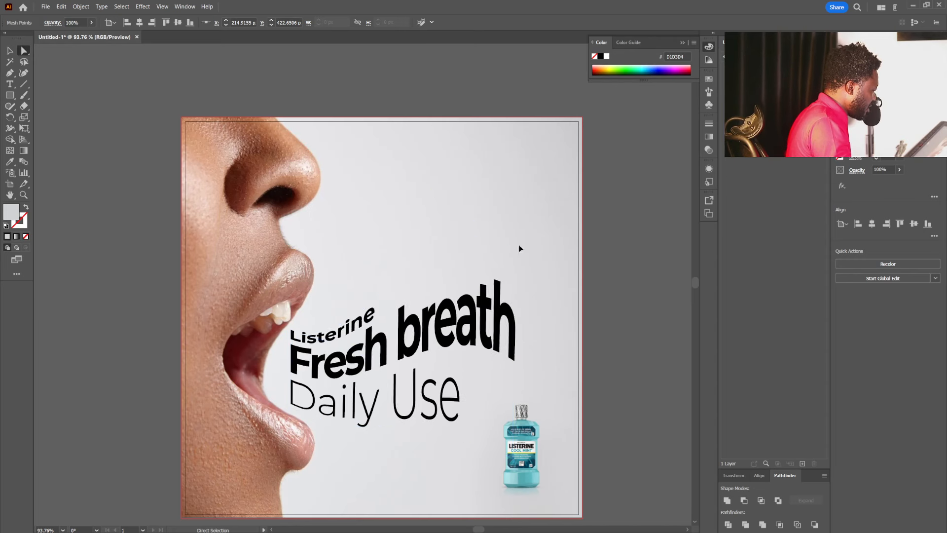
{"action": "left_click", "coordinate": [540, 220]}
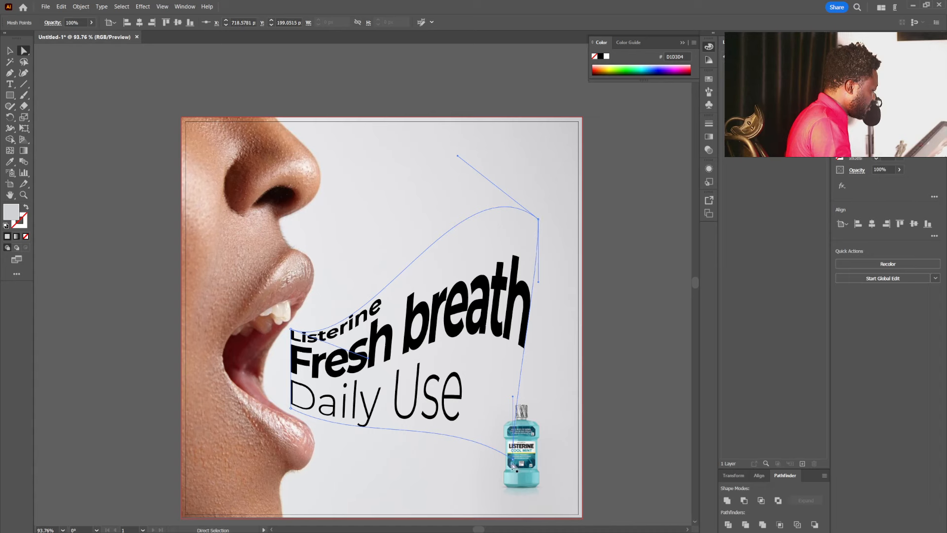
{"action": "left_click_drag", "start_coordinate": [513, 459], "coordinate": [520, 461]}
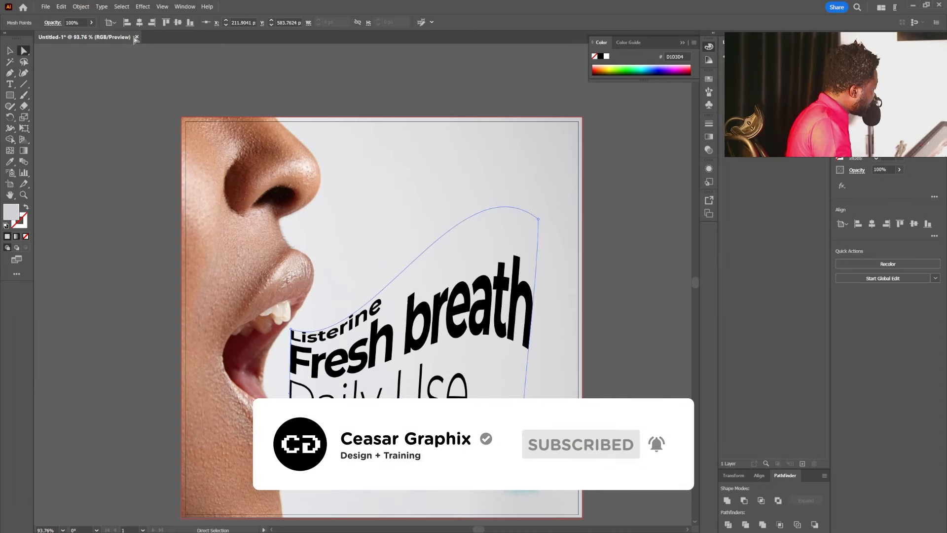
{"action": "left_click", "coordinate": [10, 50]}
{"action": "left_click", "coordinate": [310, 142]}
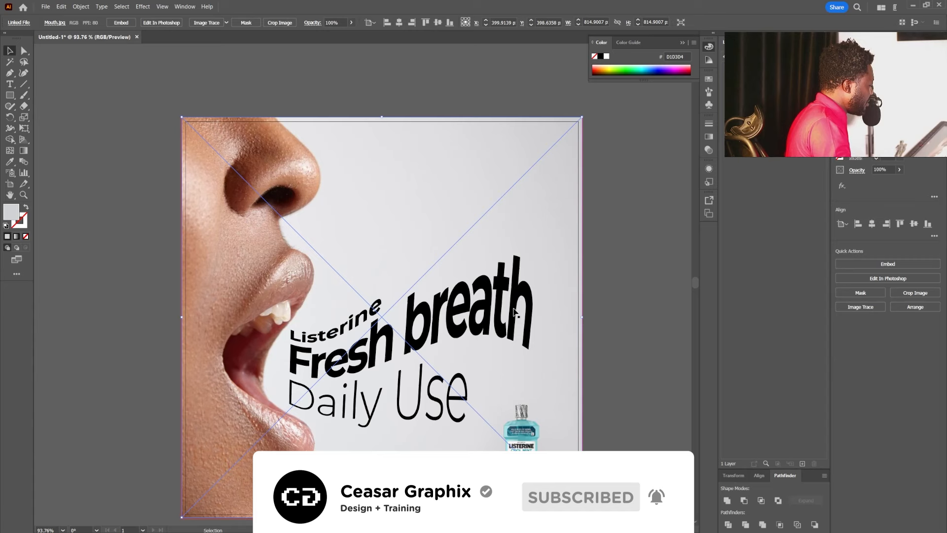
{"action": "left_click", "coordinate": [624, 244]}
{"action": "left_click_drag", "start_coordinate": [613, 314], "coordinate": [630, 264]}
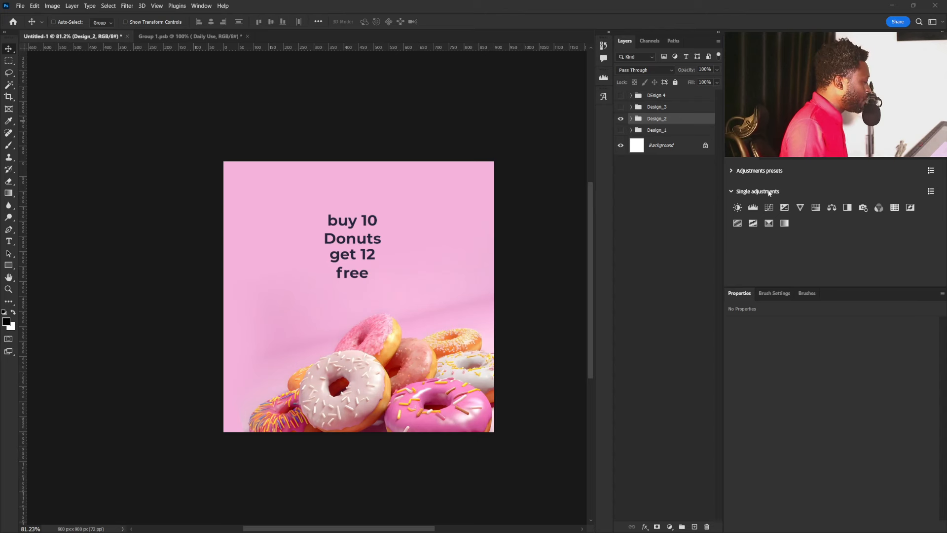
Set the four text lines in the Design_2 group, from "buy 10" to "free", in Gotham Rounded Bold.
{"action": "left_click", "coordinate": [631, 118]}
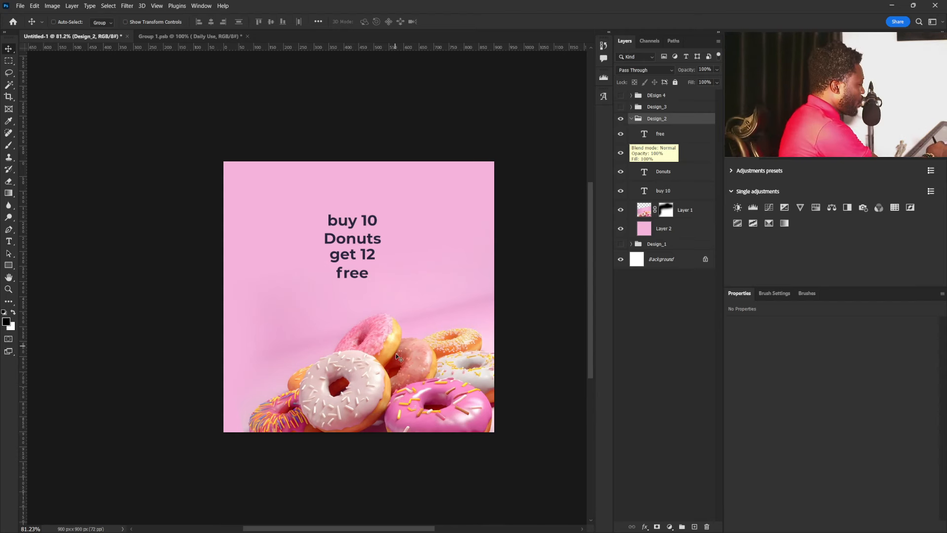
{"action": "left_click_drag", "start_coordinate": [386, 355], "coordinate": [414, 351]}
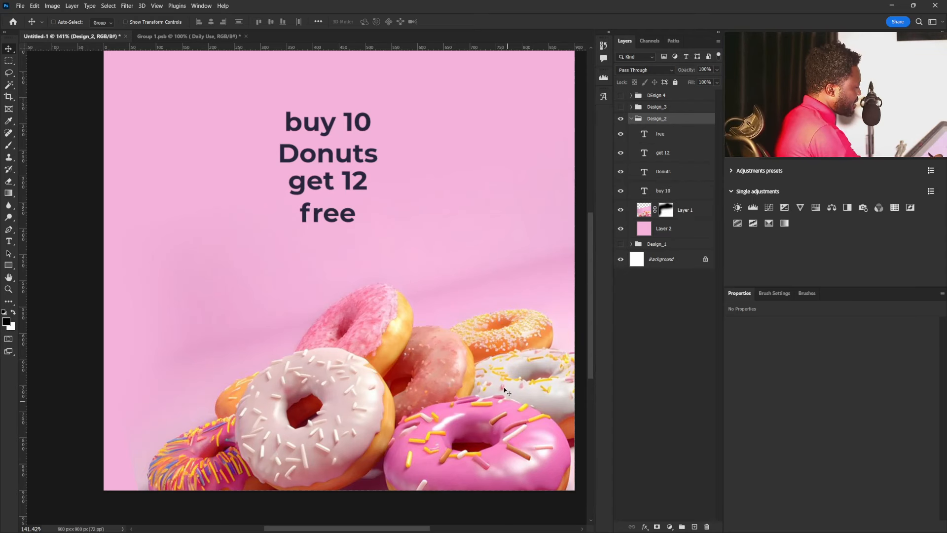
{"action": "scroll", "coordinate": [442, 379], "scroll_direction": "down", "scroll_amount": 2}
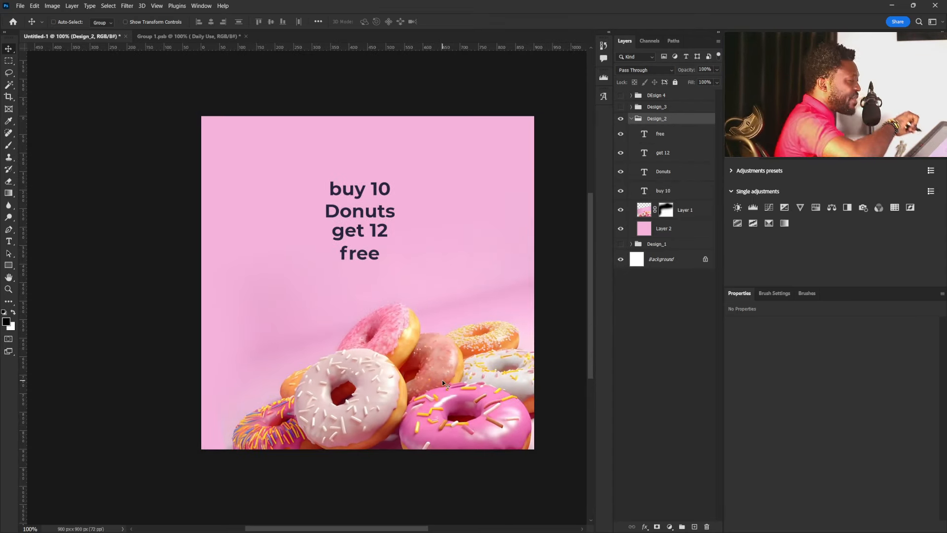
{"action": "left_click", "coordinate": [663, 136]}
{"action": "left_click", "coordinate": [660, 190], "text": "shift"}
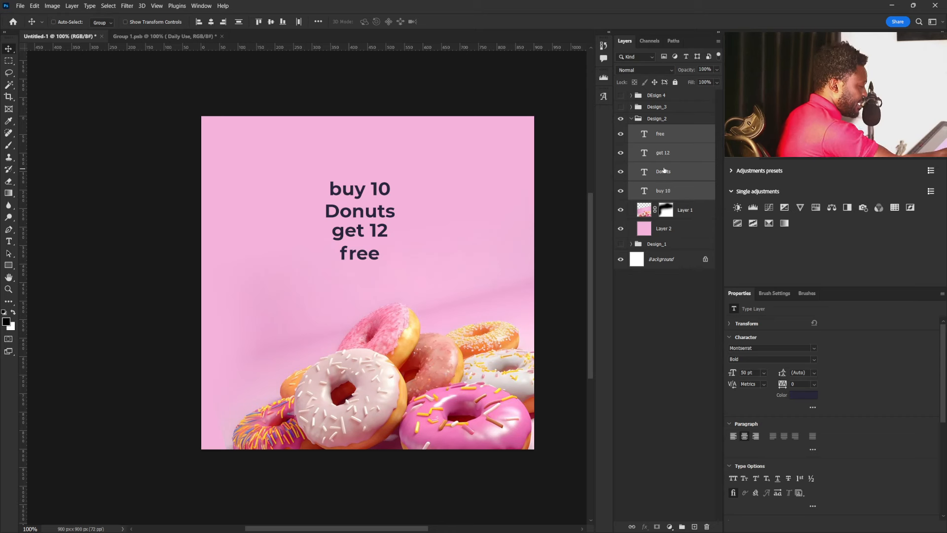
{"action": "left_click", "coordinate": [784, 349]}
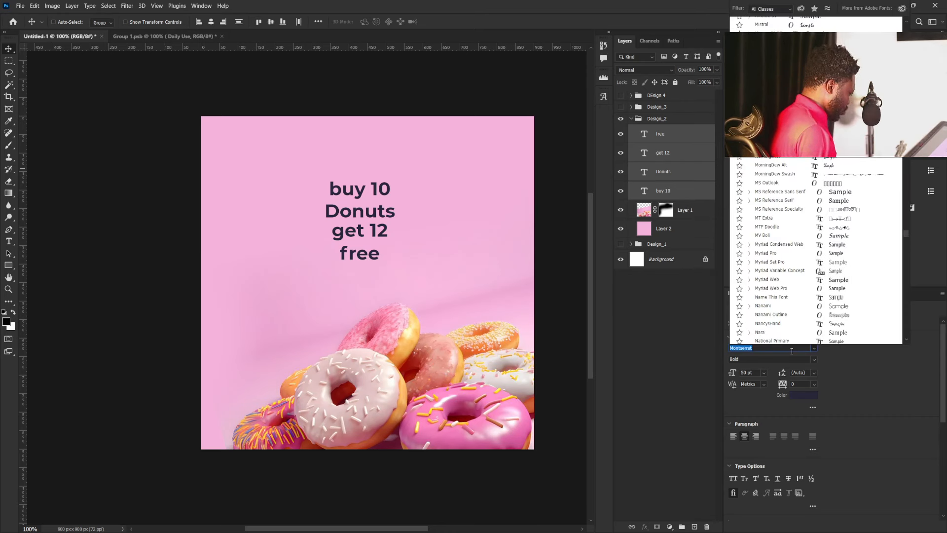
{"action": "type", "text": "gotham"}
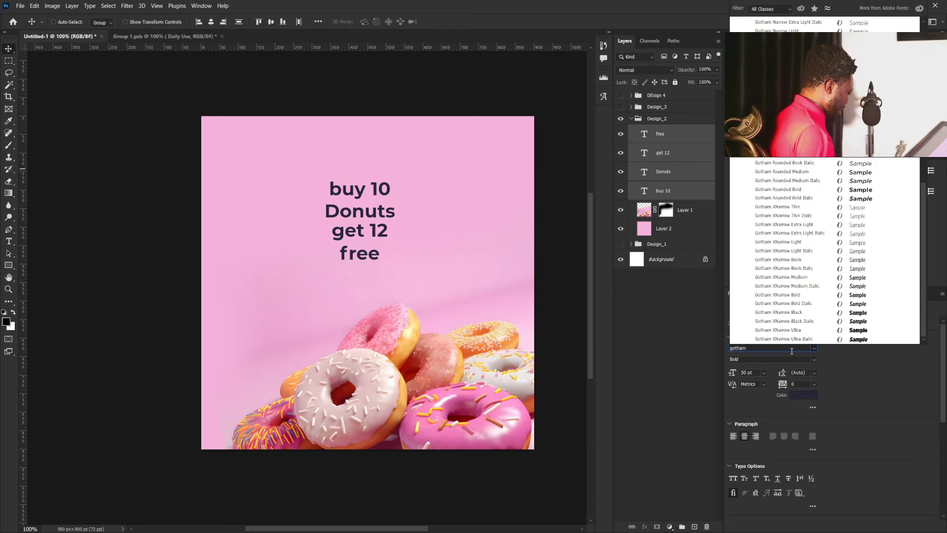
{"action": "type", "text": " round"}
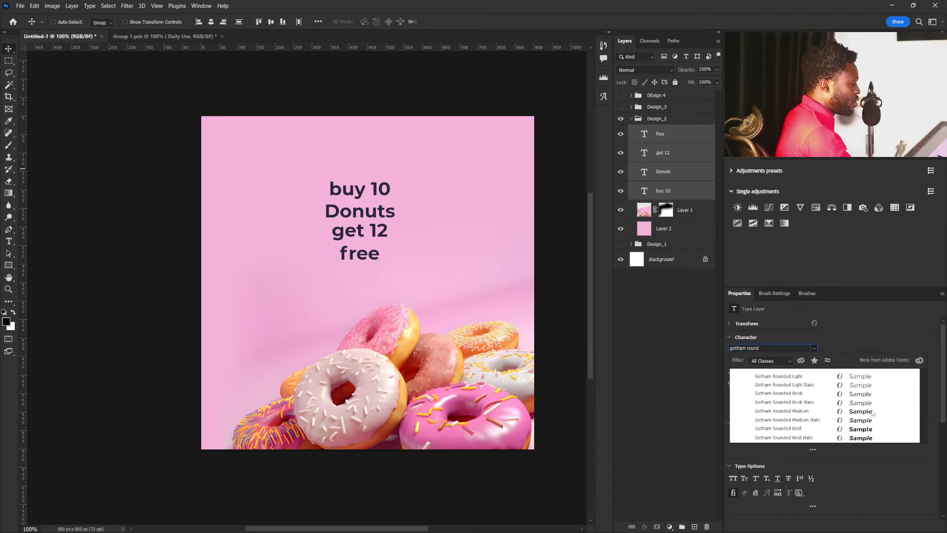
{"action": "key", "text": "Return"}
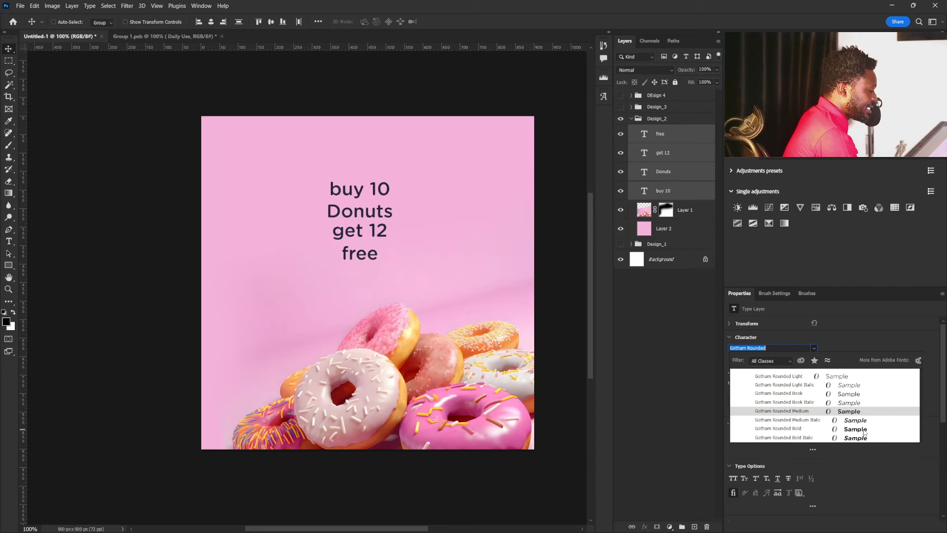
{"action": "key", "text": "Escape"}
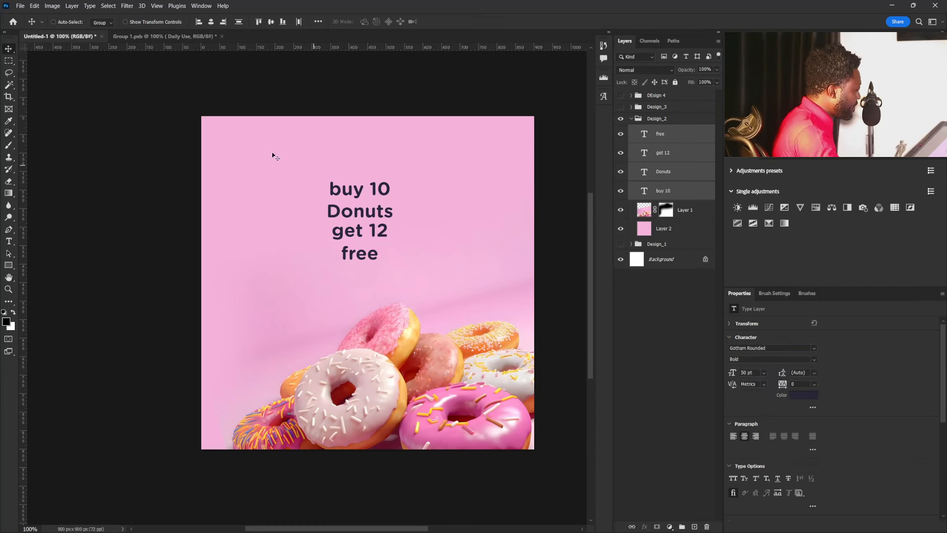
Enlarge all four headline lines together to about 90 pt and reposition the block above the donuts.
{"action": "key", "text": "ctrl+t"}
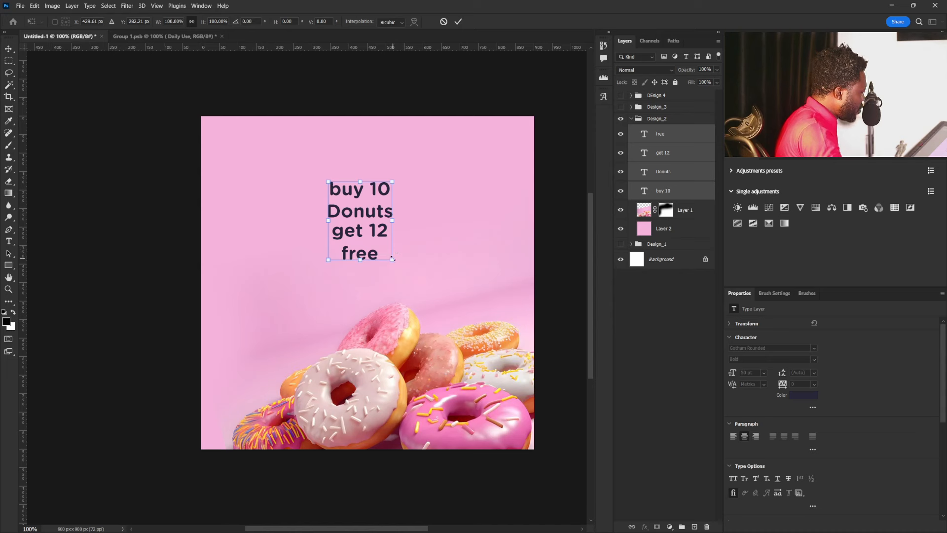
{"action": "left_click_drag", "start_coordinate": [392, 258], "coordinate": [419, 291]}
{"action": "left_click_drag", "start_coordinate": [376, 242], "coordinate": [391, 263]}
{"action": "key", "text": "Return"}
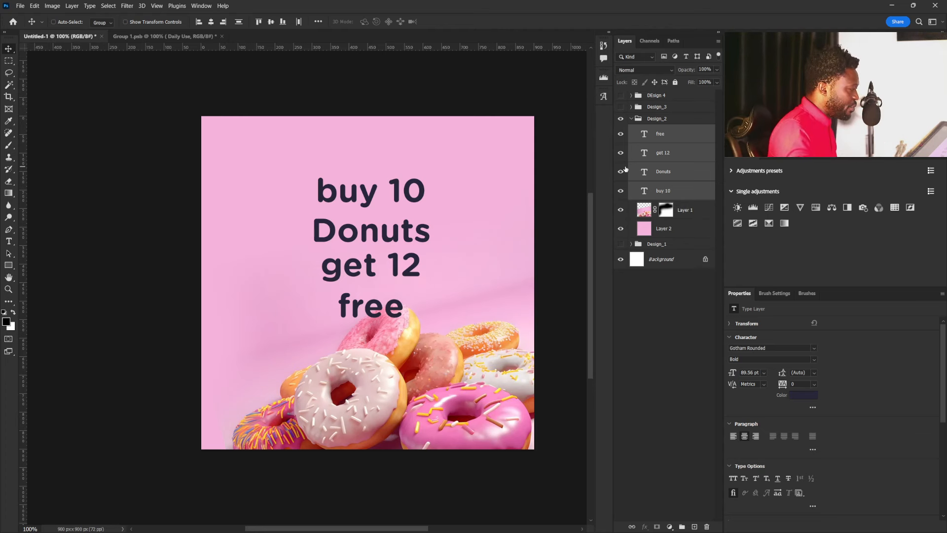
Hide the "free" line and scale up the "get 12" line so it dominates the headline.
{"action": "left_click", "coordinate": [621, 135]}
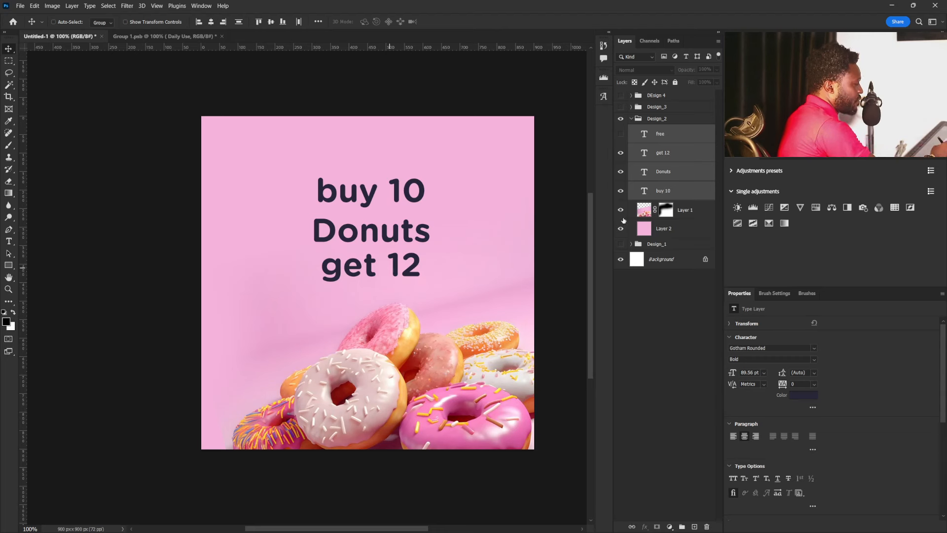
{"action": "left_click", "coordinate": [662, 157]}
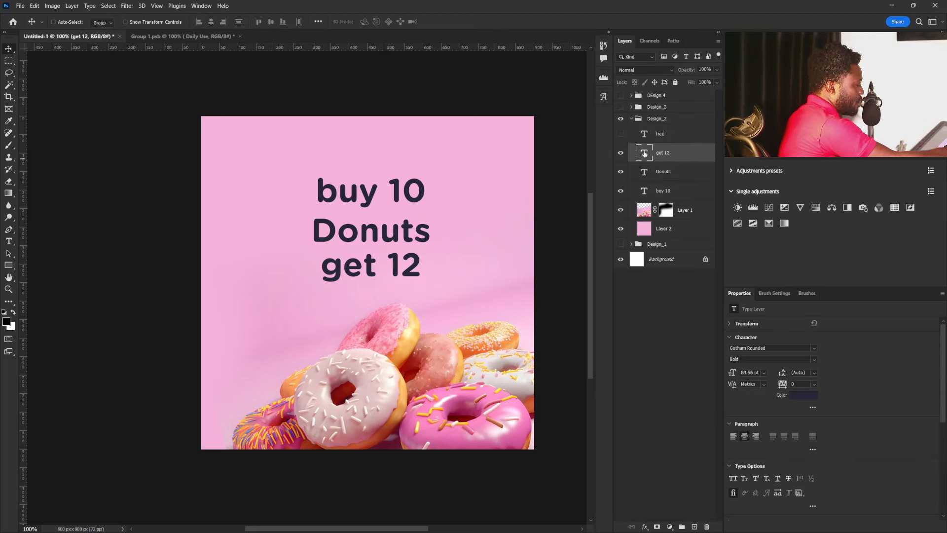
{"action": "key", "text": "ctrl+t"}
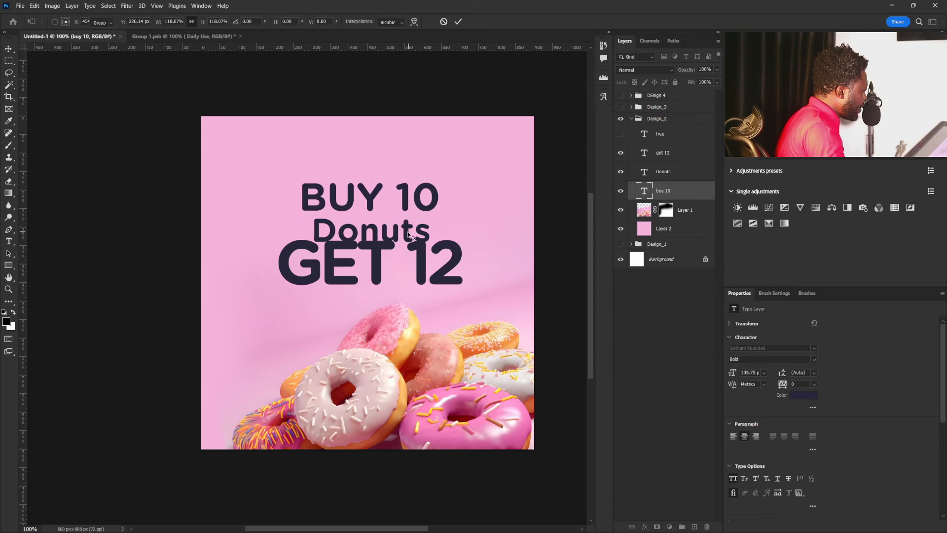
Move the "Donuts" line up close beneath "BUY 10" and set it in all caps.
{"action": "right_click", "coordinate": [408, 232]}
{"action": "left_click", "coordinate": [416, 244]}
{"action": "mouse_move", "coordinate": [401, 236]}
{"action": "left_mouse_down"}
{"action": "mouse_move", "coordinate": [402, 225]}
{"action": "mouse_move", "coordinate": [394, 239]}
{"action": "left_mouse_up"}
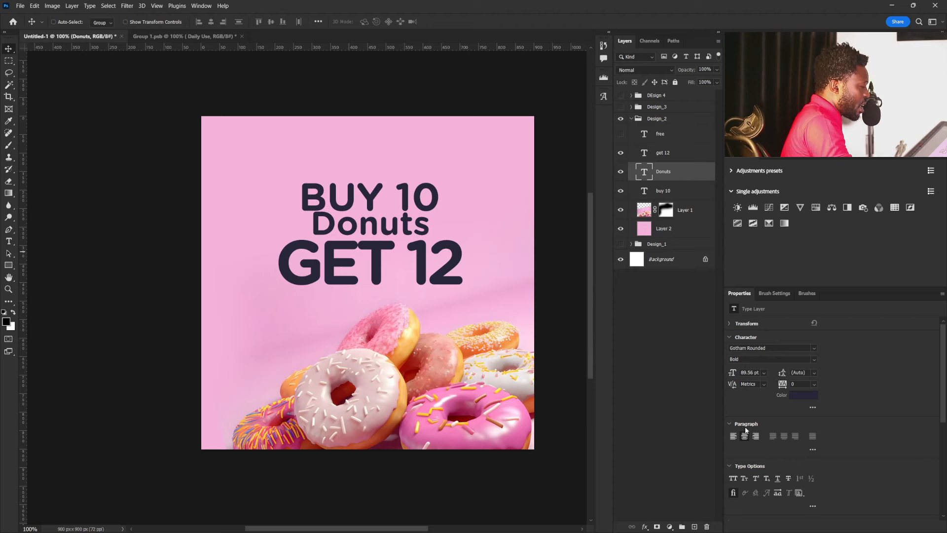
{"action": "left_click", "coordinate": [733, 478]}
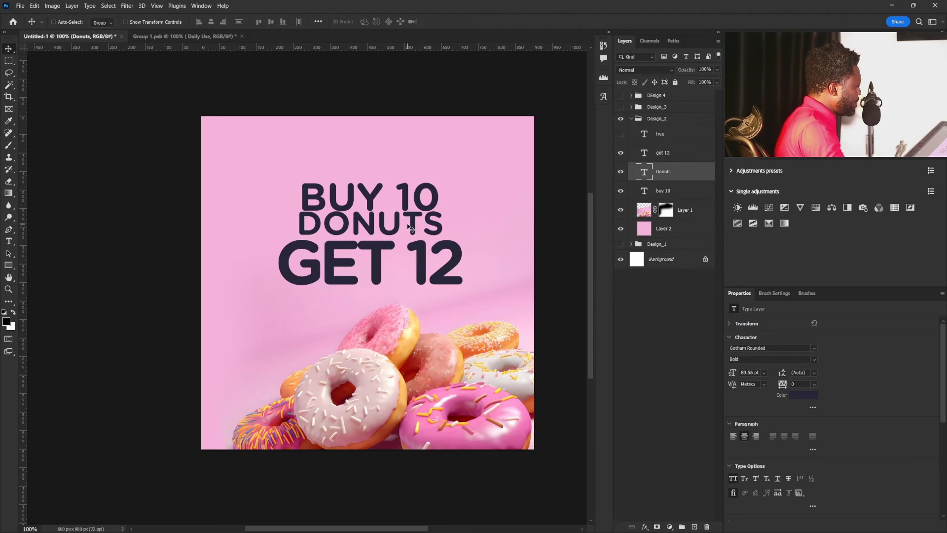
{"action": "left_click_drag", "start_coordinate": [414, 225], "coordinate": [414, 227]}
{"action": "left_click_drag", "start_coordinate": [415, 226], "coordinate": [416, 225]}
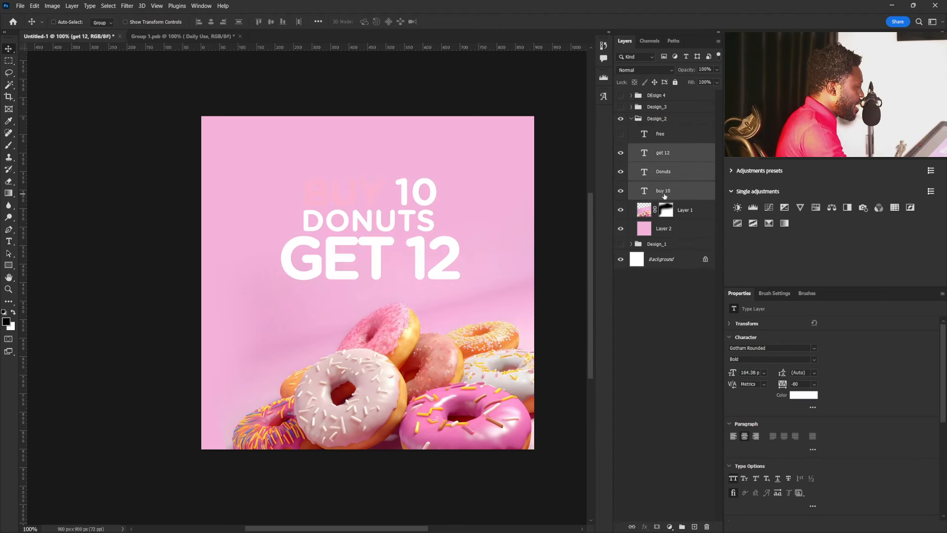
Group the "get 12", "Donuts" and "buy 10" text layers and duplicate the group.
{"action": "left_click", "coordinate": [666, 191], "text": "shift"}
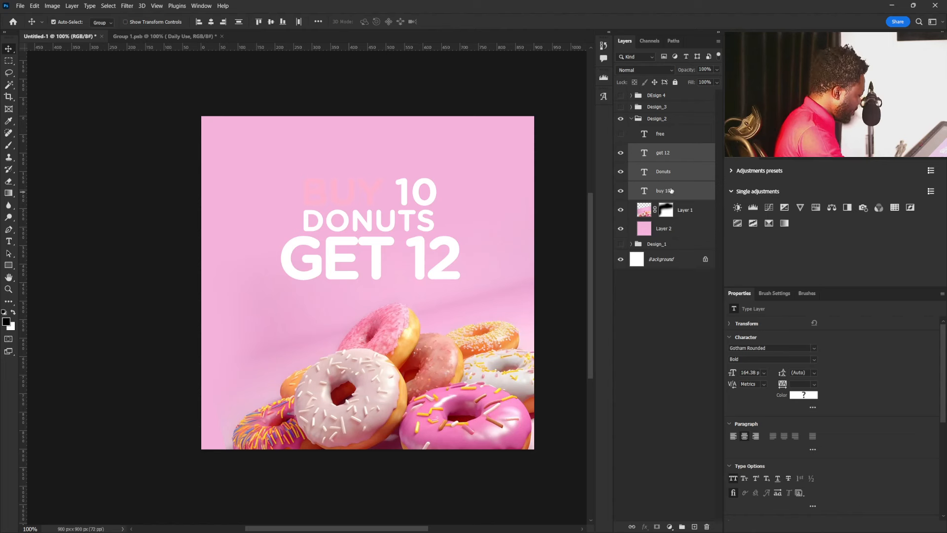
{"action": "key", "text": "ctrl+g"}
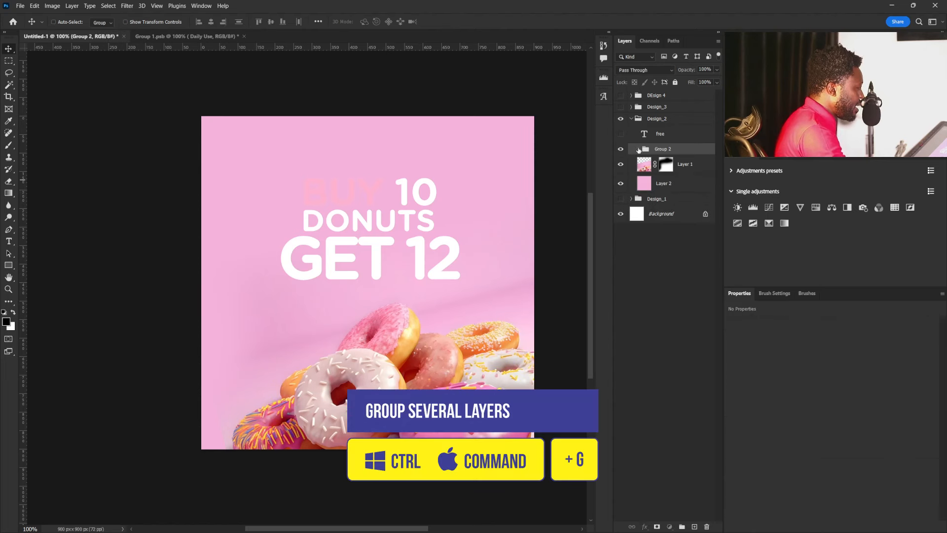
{"action": "left_click", "coordinate": [638, 150]}
{"action": "left_click", "coordinate": [662, 165]}
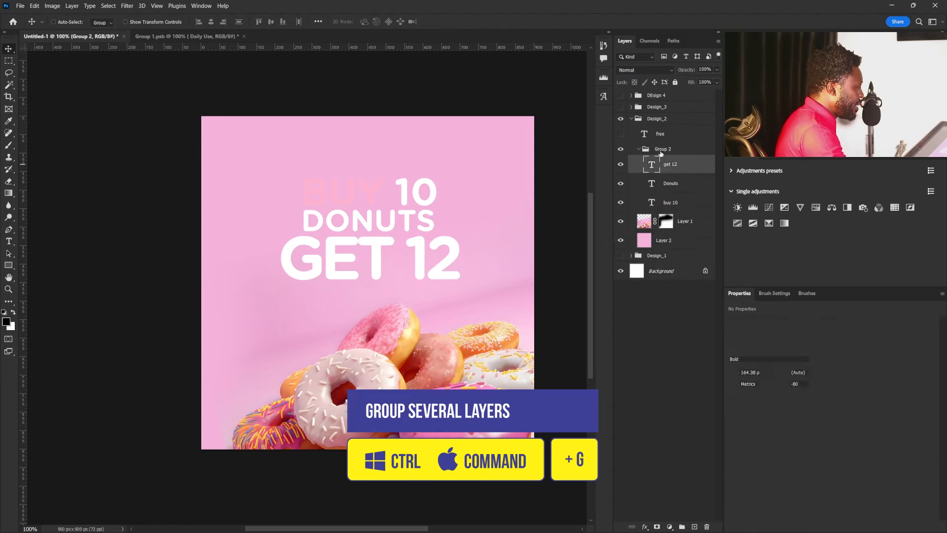
{"action": "left_click", "coordinate": [672, 150]}
{"action": "left_click", "coordinate": [638, 149]}
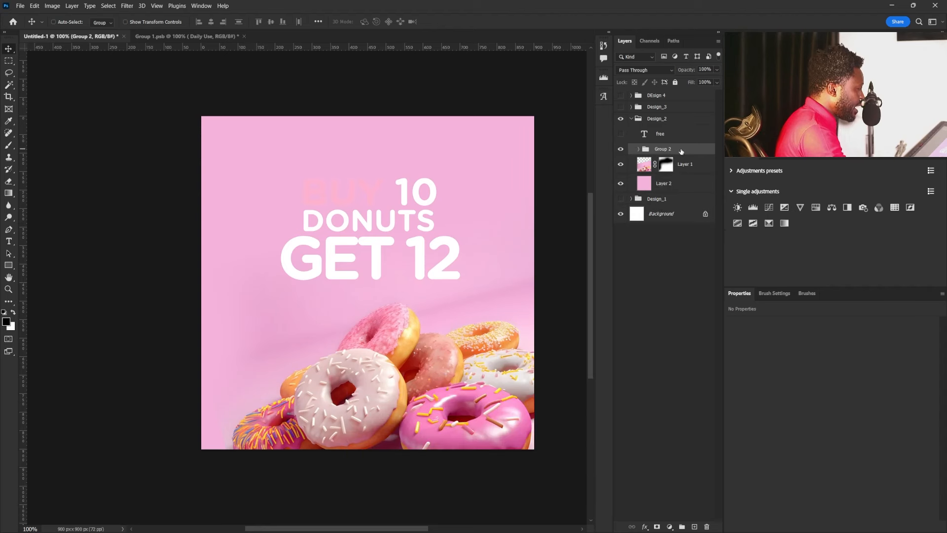
{"action": "left_click_drag", "start_coordinate": [660, 149], "coordinate": [694, 526]}
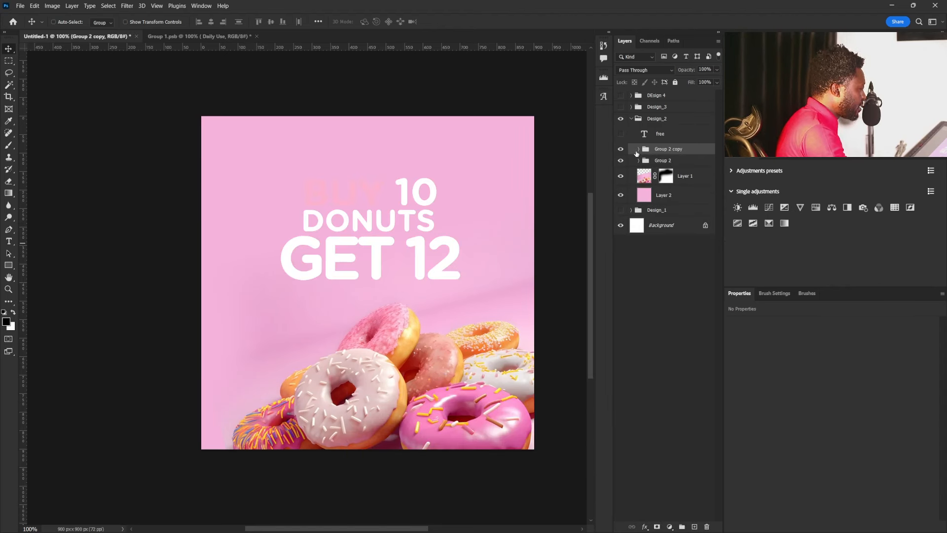
Convert the three text layers in the original group to shapes and merge them into one shape layer.
{"action": "left_click", "coordinate": [647, 161]}
{"action": "left_click", "coordinate": [639, 161]}
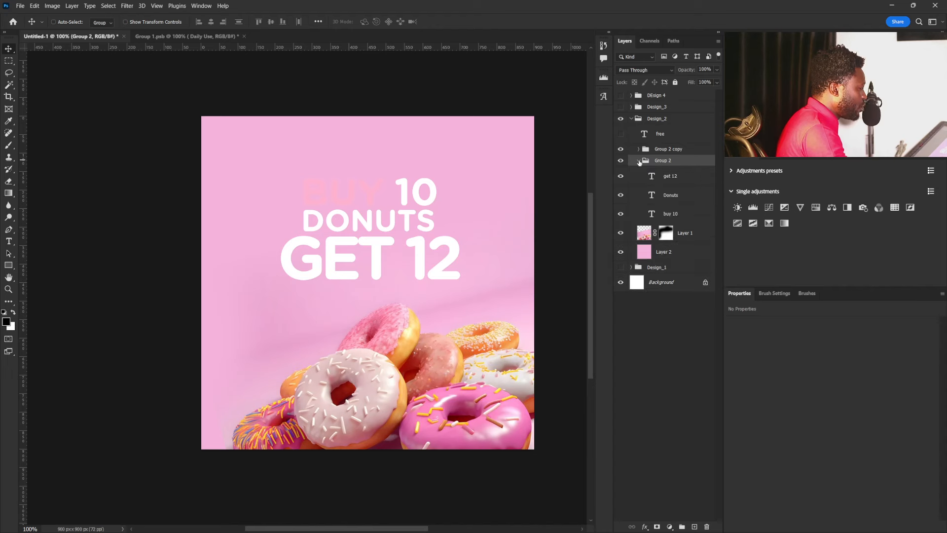
{"action": "left_click", "coordinate": [658, 176]}
{"action": "left_click", "coordinate": [672, 213]}
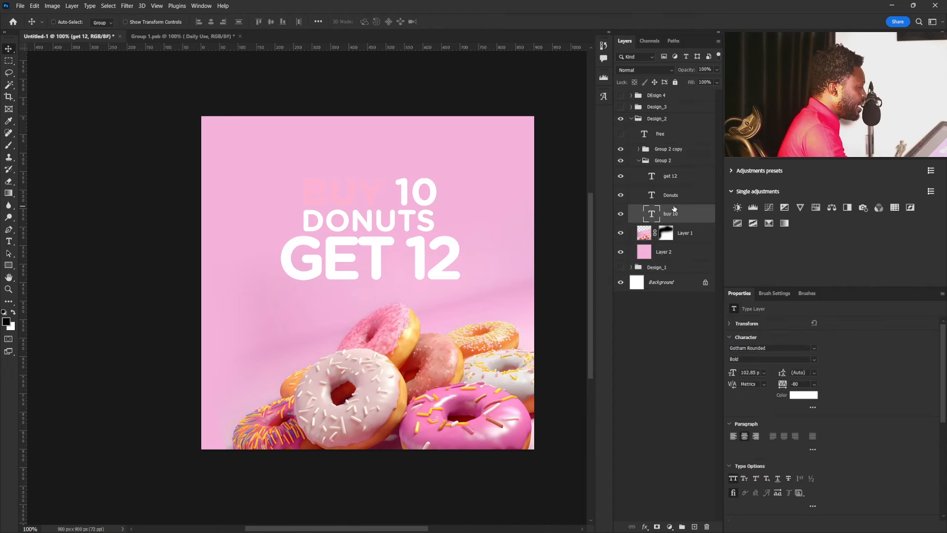
{"action": "left_click", "coordinate": [676, 179], "text": "shift"}
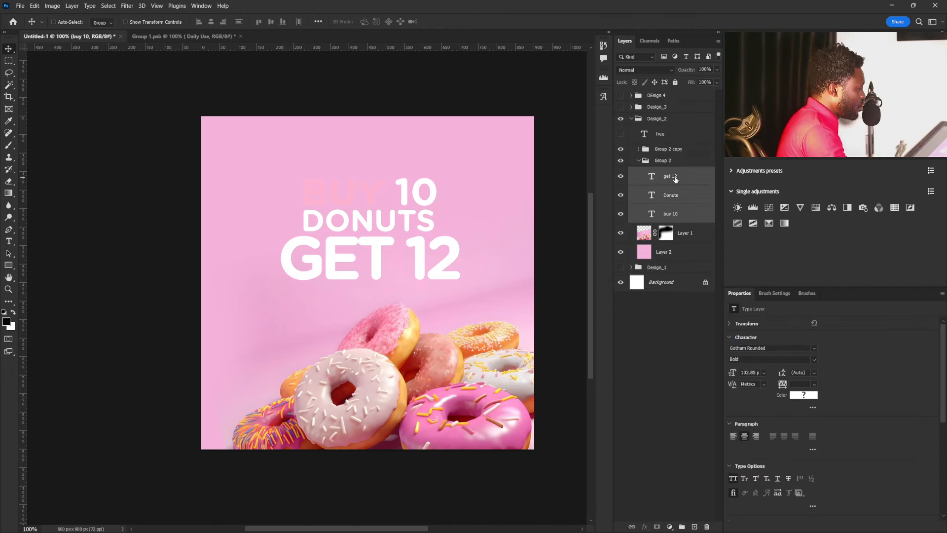
{"action": "right_click", "coordinate": [676, 178]}
{"action": "left_click", "coordinate": [714, 296]}
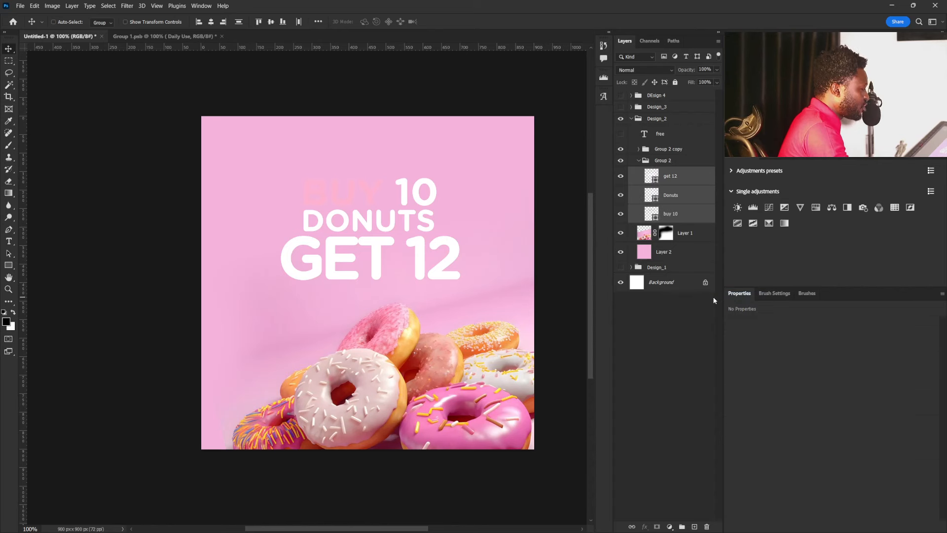
{"action": "key", "text": "ctrl+e"}
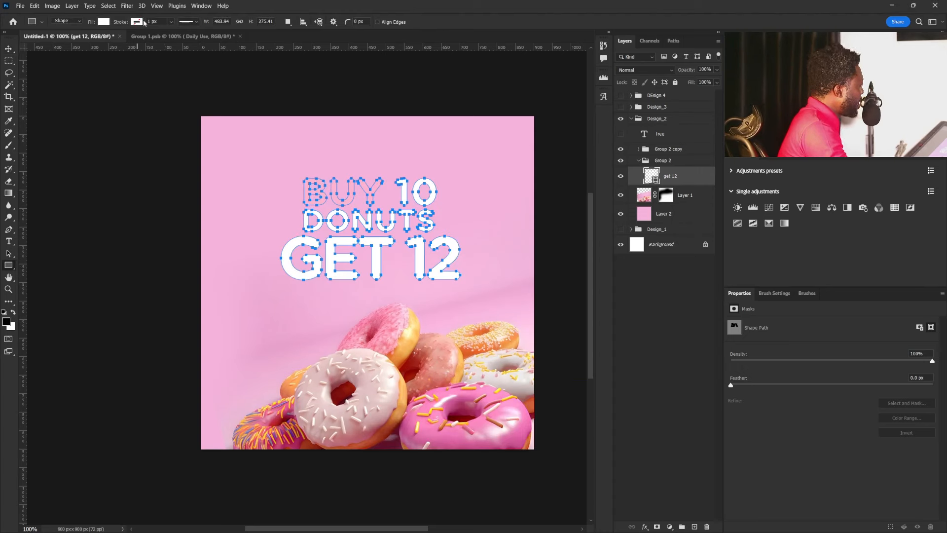
Give the merged headline shape a dark red #981c12 stroke sampled from the donuts, 27.51 px wide.
{"action": "left_click", "coordinate": [136, 22]}
{"action": "left_click", "coordinate": [137, 23]}
{"action": "left_click", "coordinate": [138, 23]}
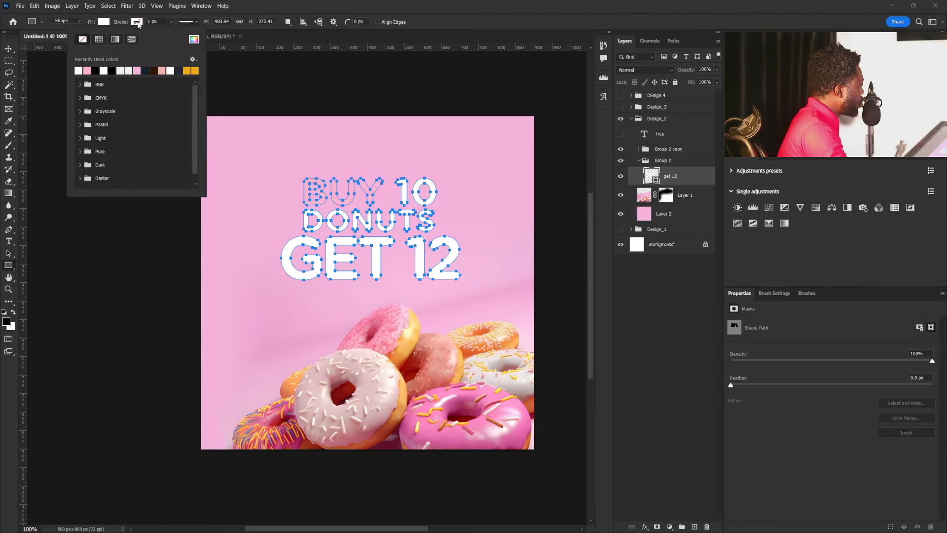
{"action": "left_click", "coordinate": [194, 39]}
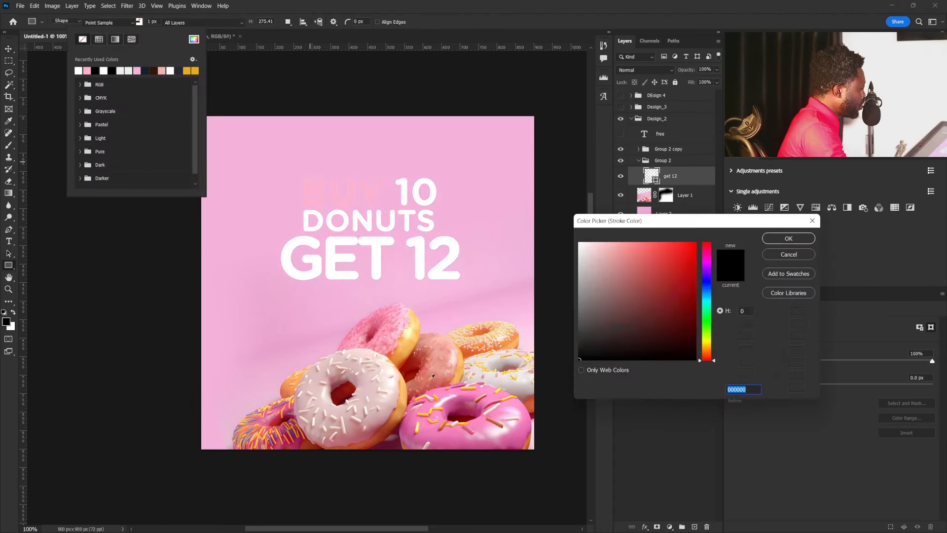
{"action": "left_click", "coordinate": [460, 413]}
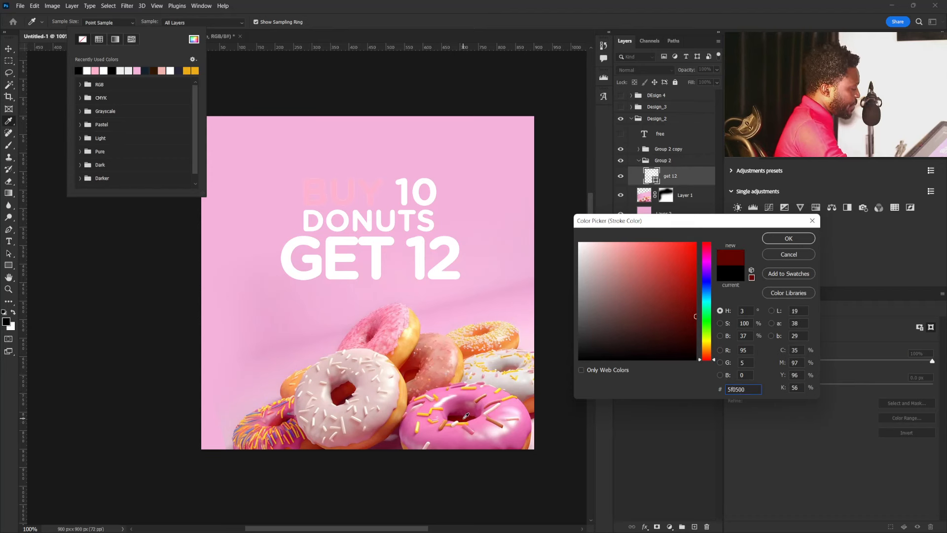
{"action": "left_click", "coordinate": [456, 418]}
{"action": "left_click", "coordinate": [457, 416]}
{"action": "left_click", "coordinate": [457, 415]}
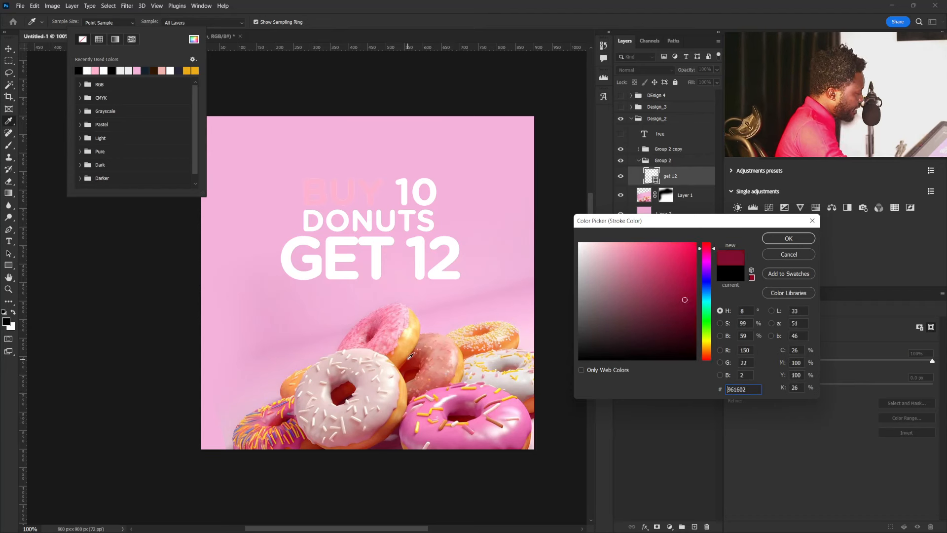
{"action": "left_click", "coordinate": [410, 360]}
{"action": "left_click", "coordinate": [413, 356]}
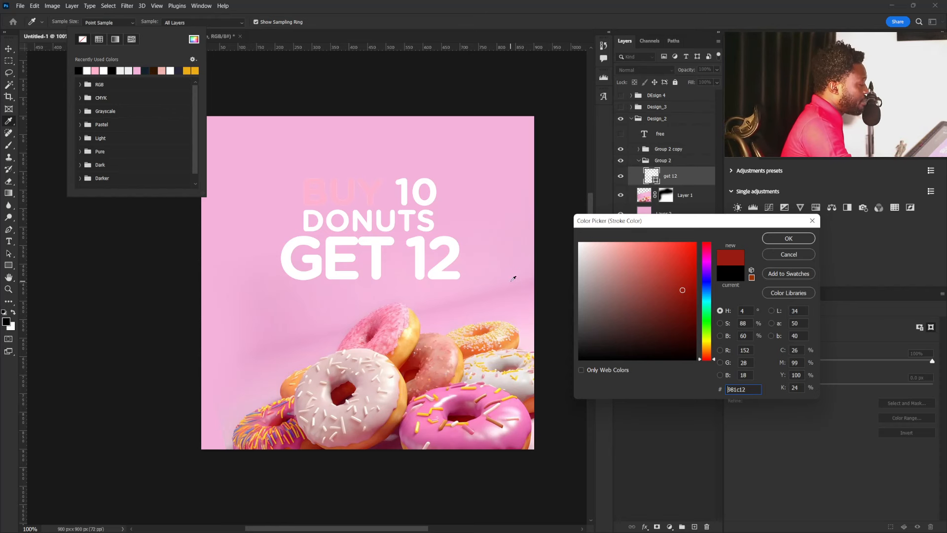
{"action": "left_click", "coordinate": [788, 238]}
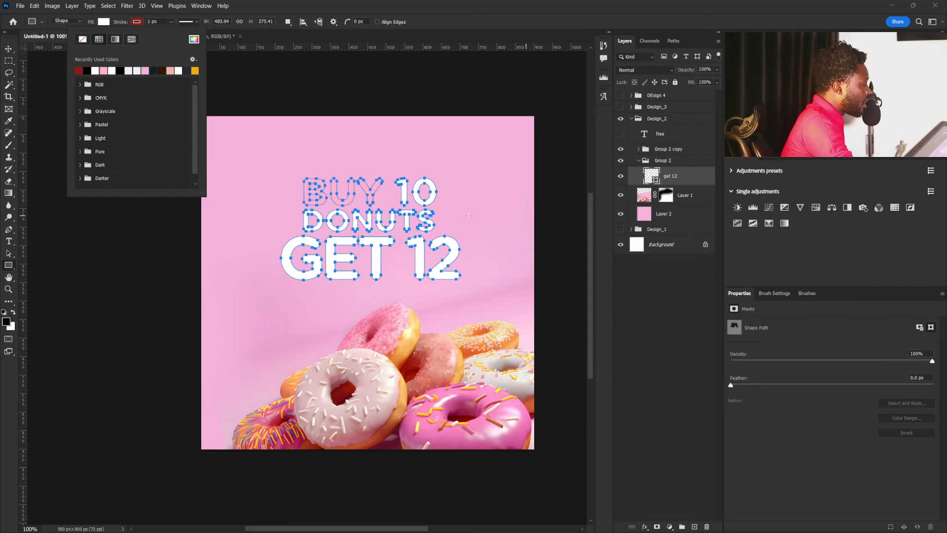
{"action": "left_click", "coordinate": [170, 21]}
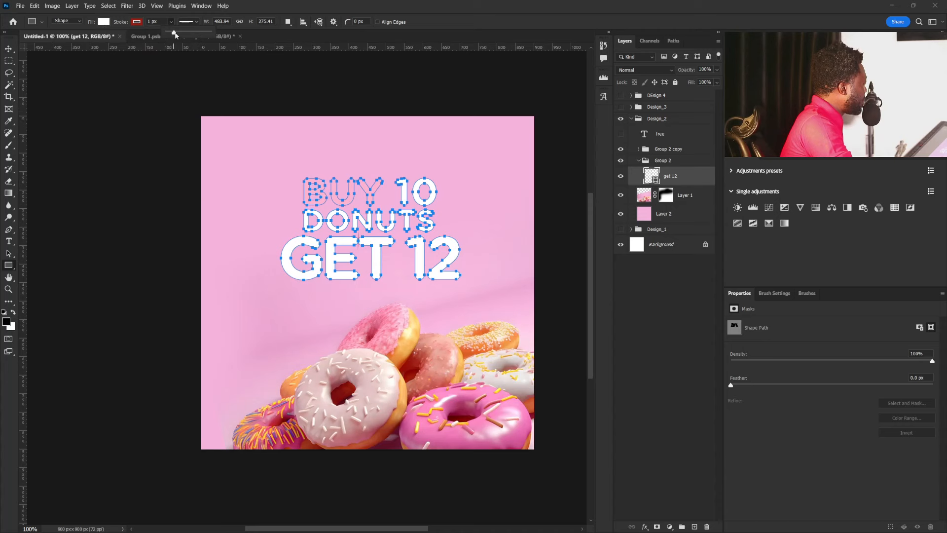
{"action": "left_click_drag", "start_coordinate": [175, 34], "coordinate": [193, 32]}
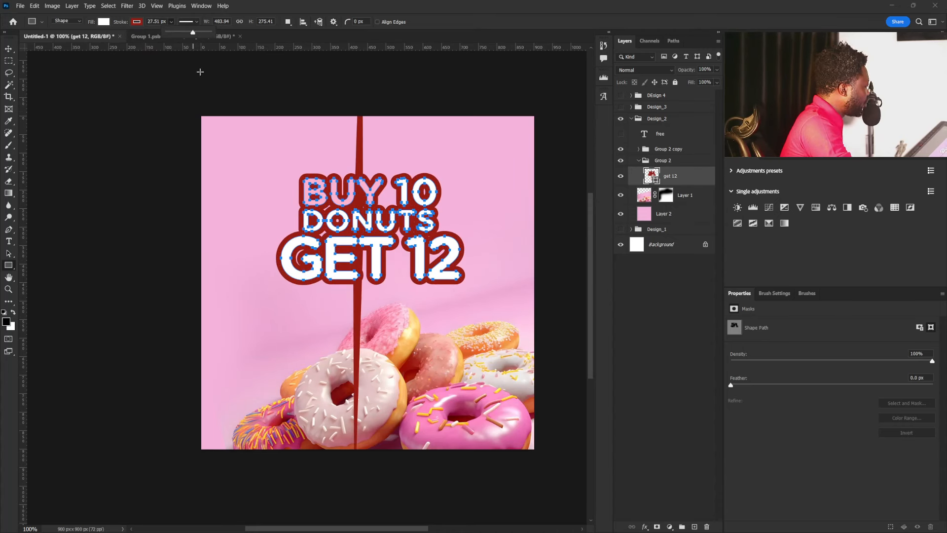
Set the merged headline shape's stroke corners to round so that its long vertical spikes disappear.
{"action": "left_click", "coordinate": [137, 21]}
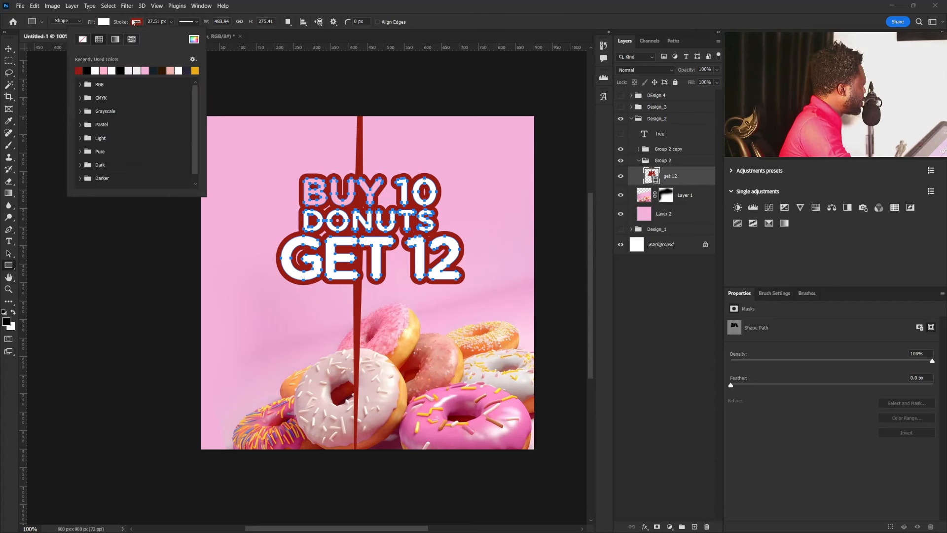
{"action": "left_click", "coordinate": [133, 21]}
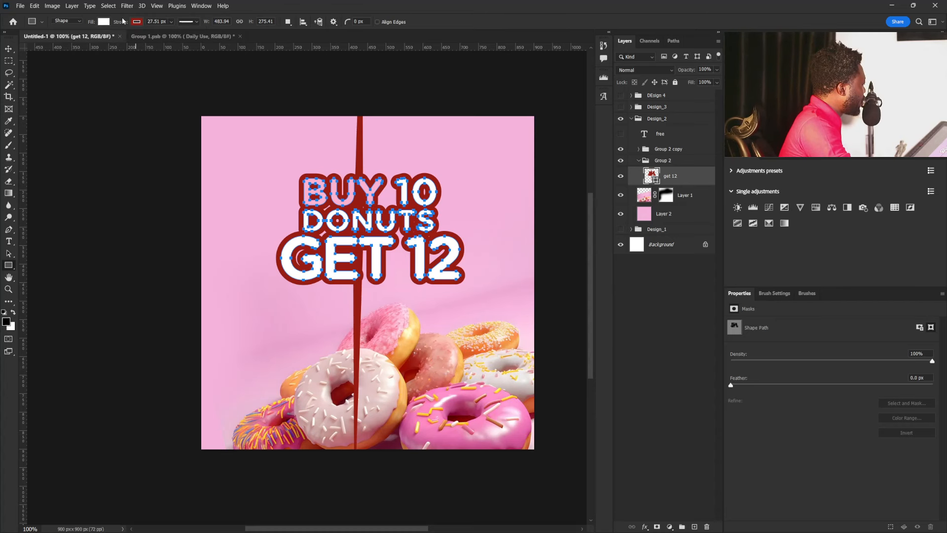
{"action": "left_click", "coordinate": [189, 22]}
{"action": "left_click", "coordinate": [208, 121]}
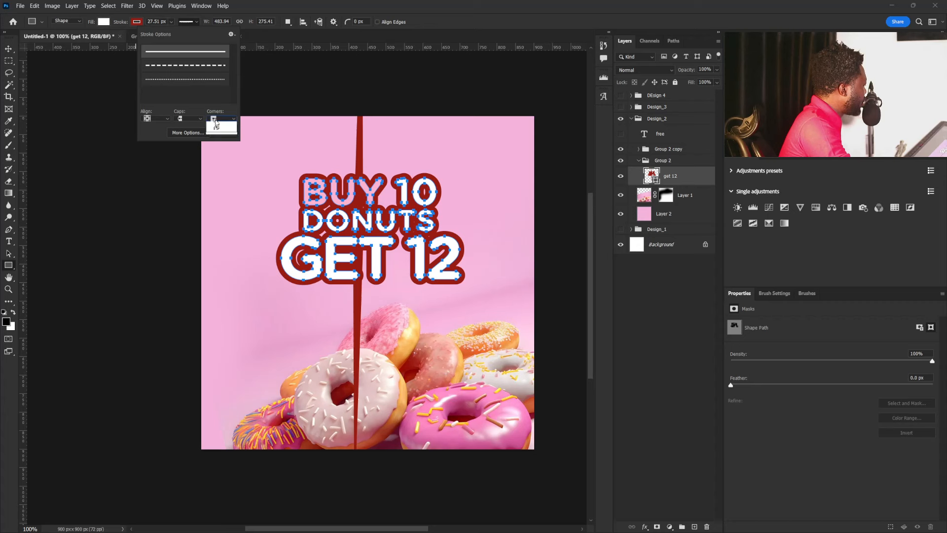
{"action": "left_click", "coordinate": [217, 130]}
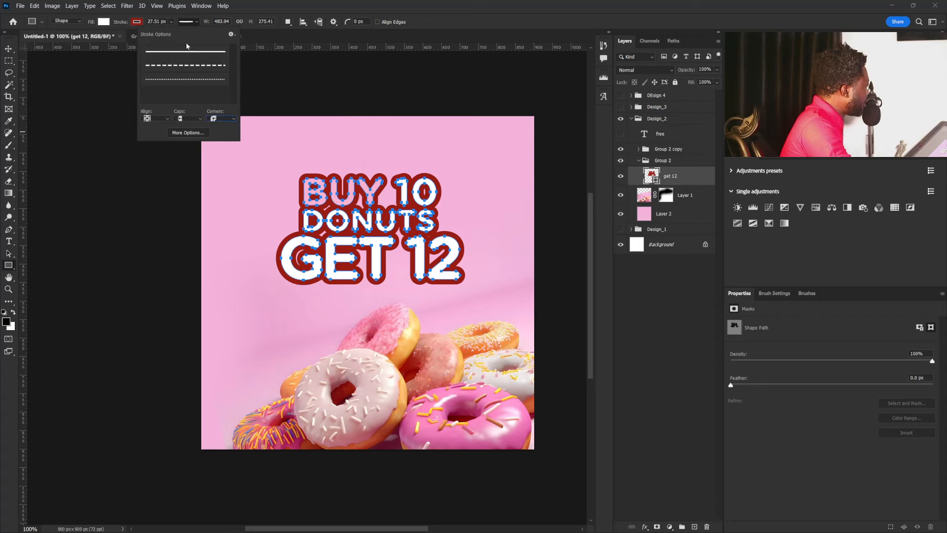
Widen the headline shape's dark red stroke to 55.38 px and duplicate the shape layer.
{"action": "left_click", "coordinate": [171, 22]}
{"action": "left_click_drag", "start_coordinate": [180, 33], "coordinate": [185, 32]}
{"action": "left_click_drag", "start_coordinate": [683, 176], "coordinate": [695, 526]}
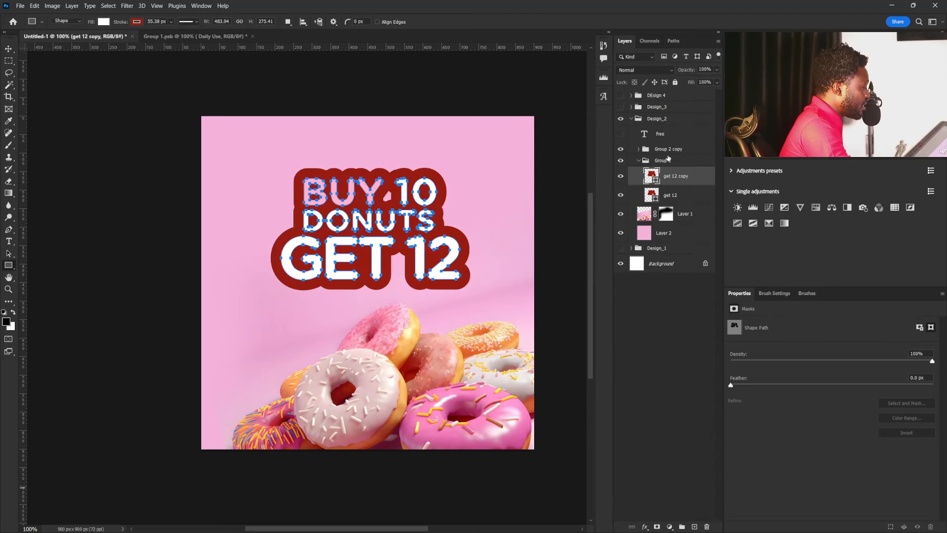
Give the duplicated headline shape a golden yellow stroke, 21.10 px wide.
{"action": "left_click", "coordinate": [137, 22]}
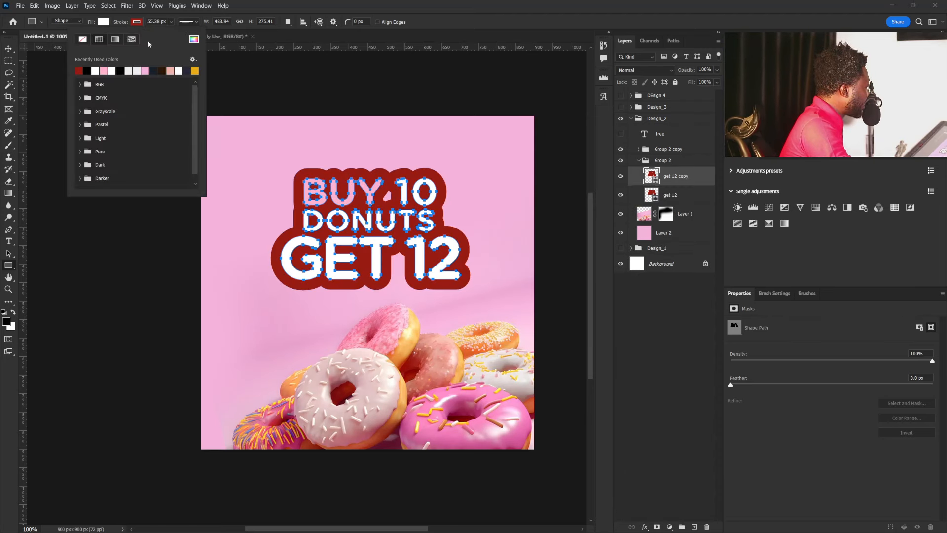
{"action": "left_click", "coordinate": [170, 70]}
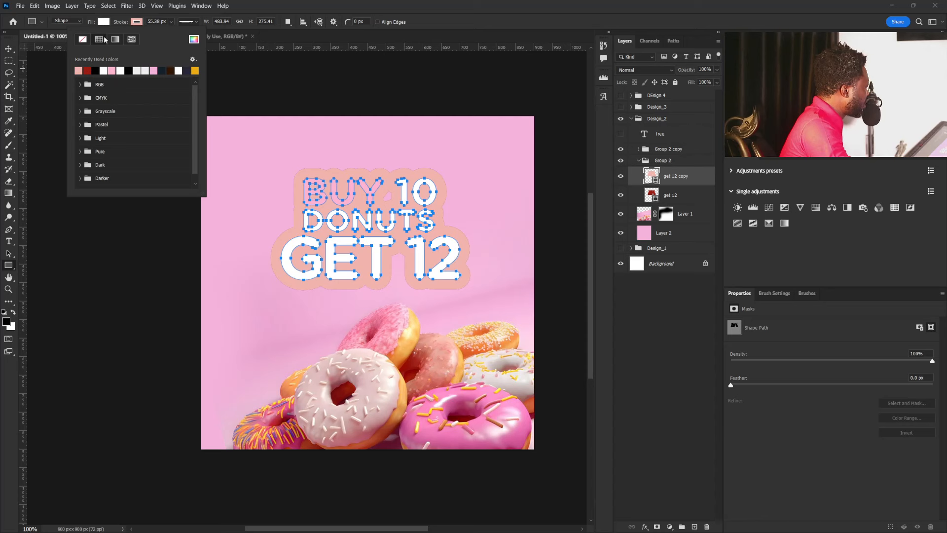
{"action": "left_click", "coordinate": [172, 21]}
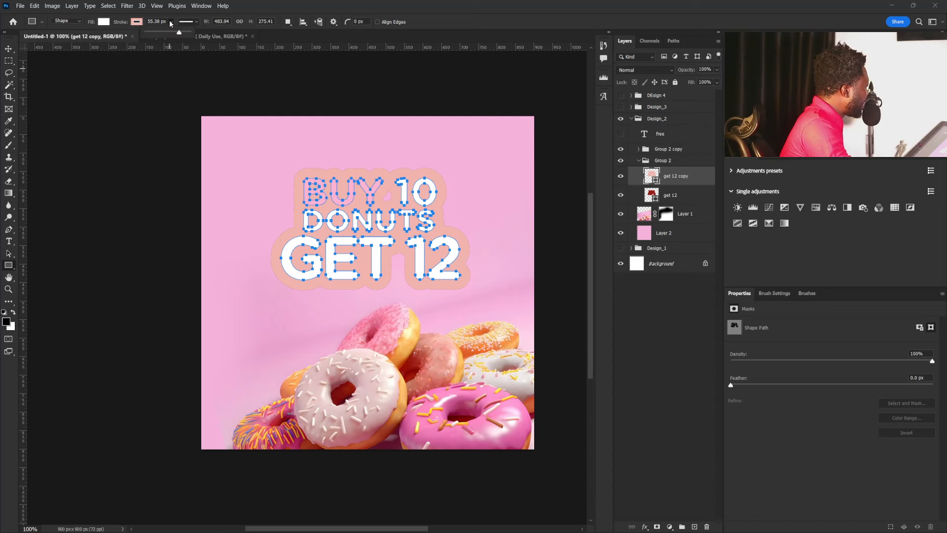
{"action": "left_click_drag", "start_coordinate": [181, 35], "coordinate": [170, 37]}
{"action": "left_click", "coordinate": [136, 22]}
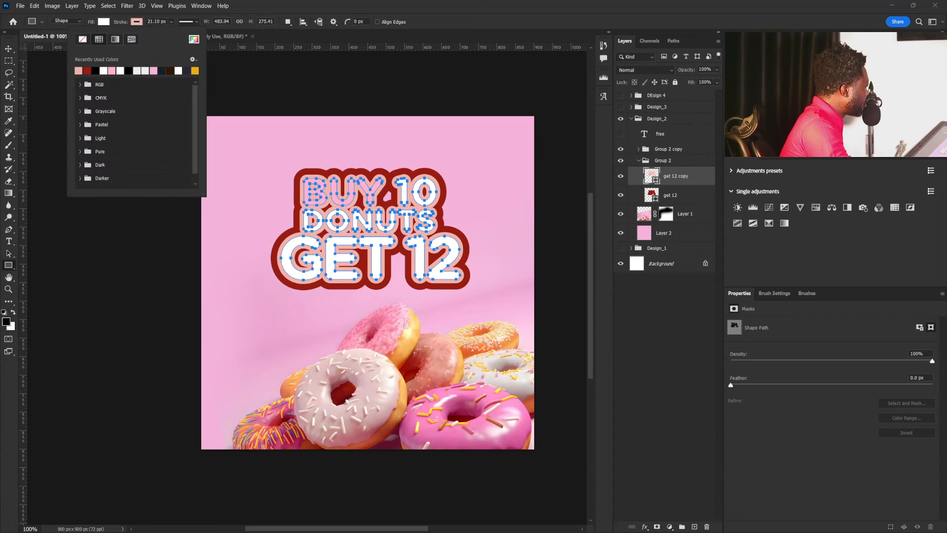
{"action": "left_click", "coordinate": [195, 70]}
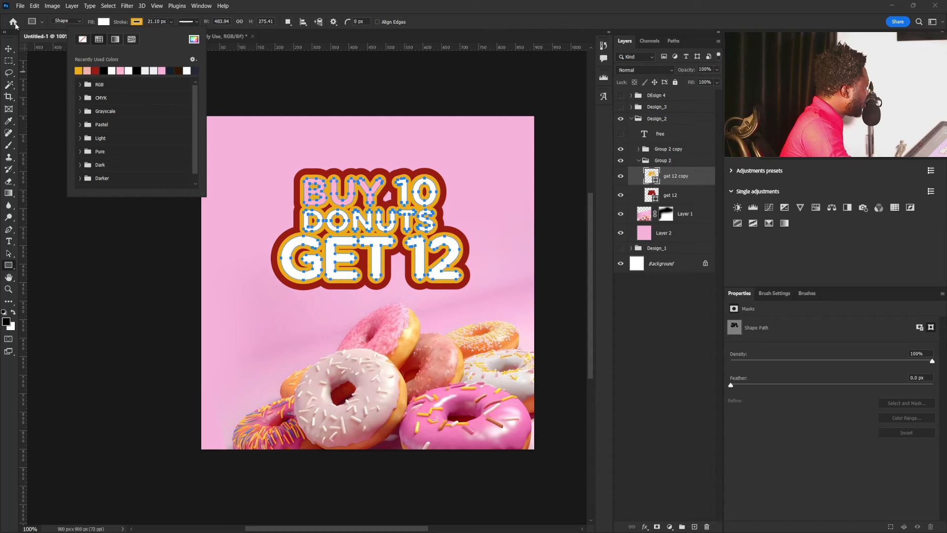
Select the "buy 10" text layer inside the duplicated headline group.
{"action": "left_click", "coordinate": [9, 49]}
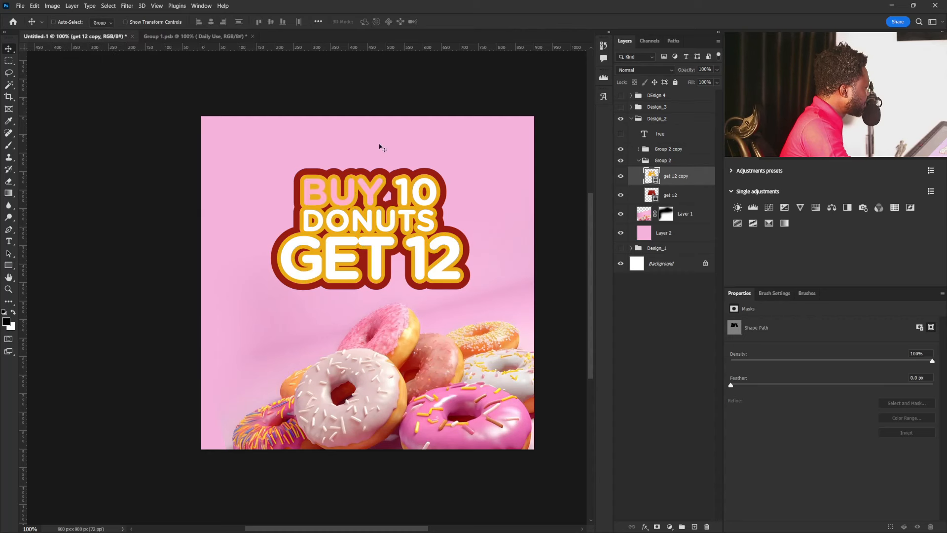
{"action": "right_click", "coordinate": [373, 192]}
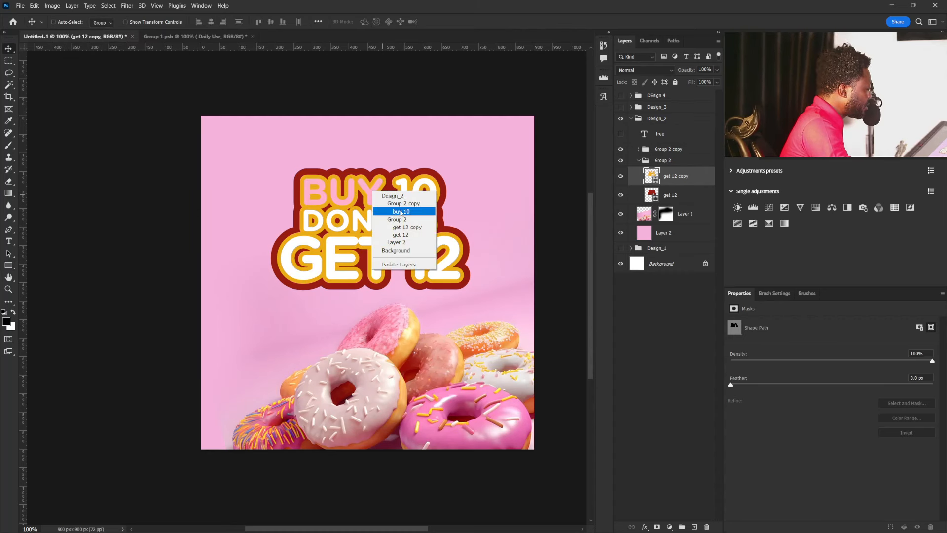
{"action": "left_click", "coordinate": [401, 212]}
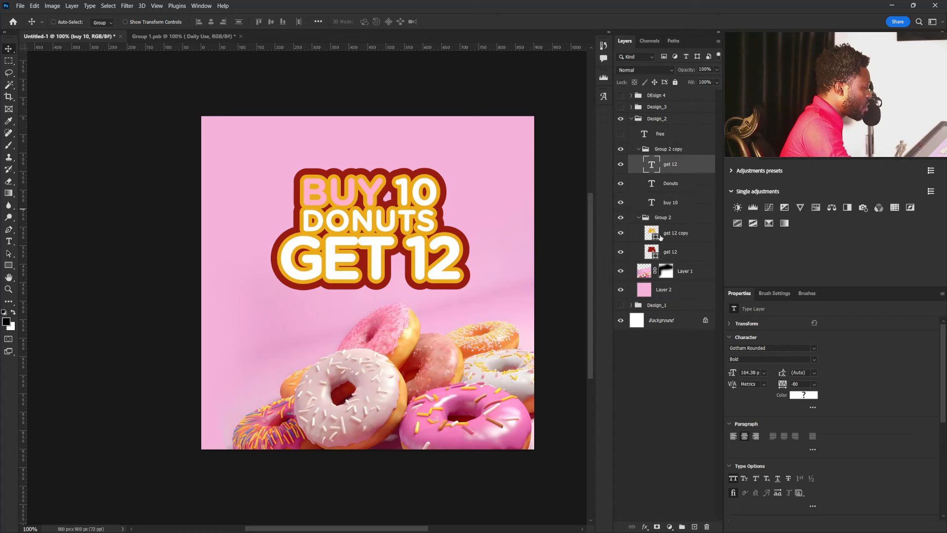
{"action": "left_click", "coordinate": [660, 238]}
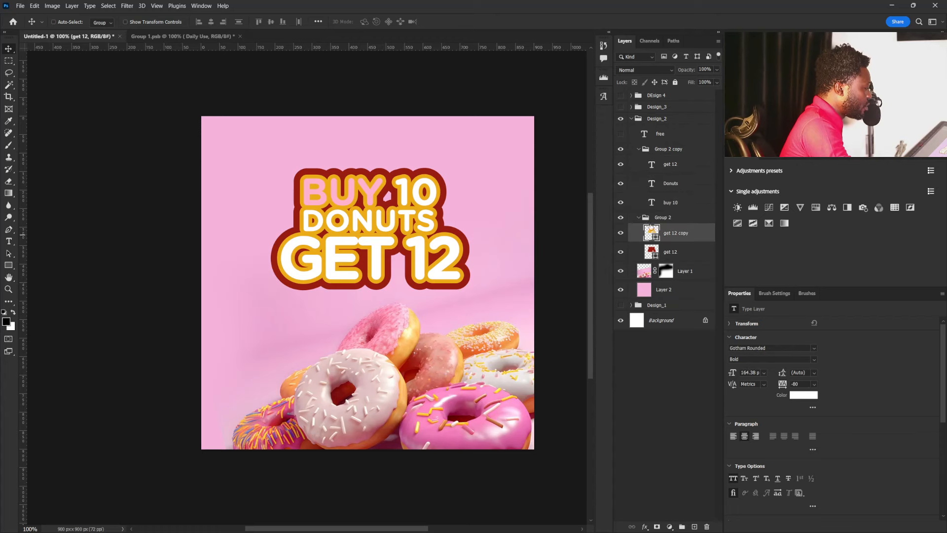
{"action": "left_click", "coordinate": [654, 203]}
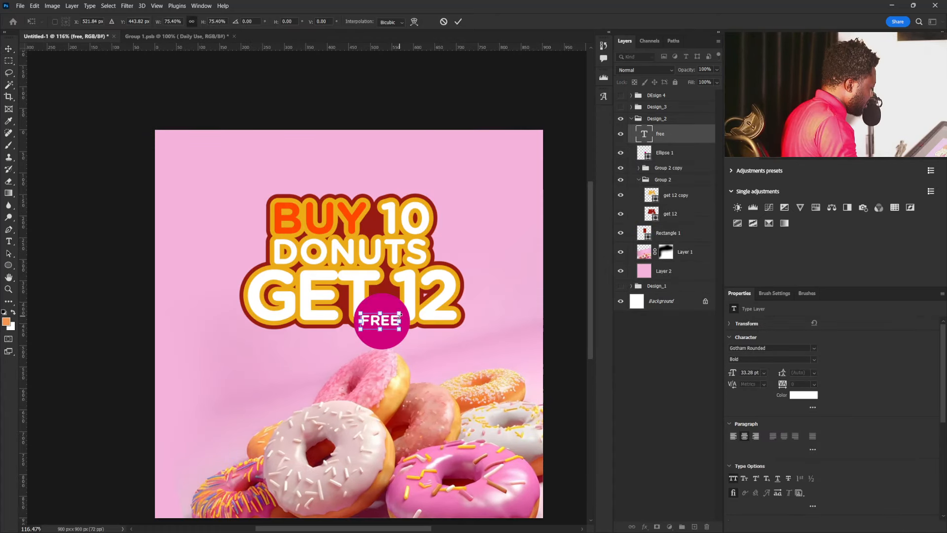
Scale the "FREE" text down to 29.62 pt inside the magenta circle.
{"action": "left_click_drag", "start_coordinate": [400, 315], "coordinate": [392, 325]}
{"action": "key", "text": "Return"}
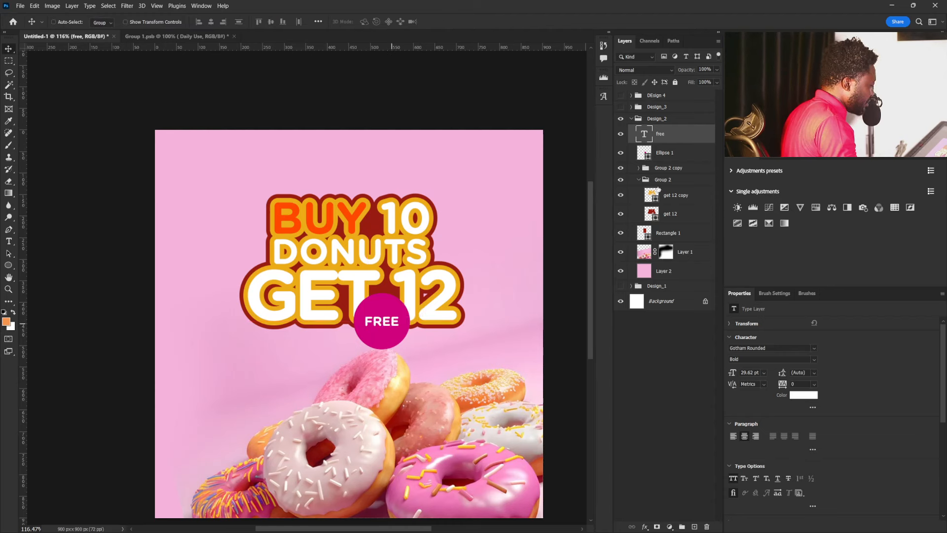
Duplicate the magenta circle behind "FREE" and scale the copy down about its centre to 112.59 px.
{"action": "left_click", "coordinate": [664, 152]}
{"action": "key", "text": "ctrl+j"}
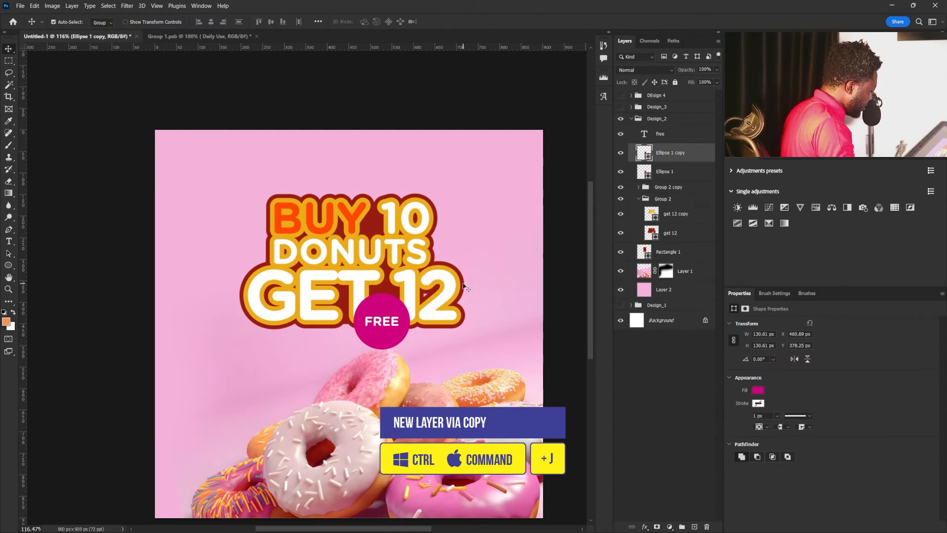
{"action": "key", "text": "ctrl+t"}
{"action": "left_click_drag", "start_coordinate": [410, 291], "coordinate": [406, 295]}
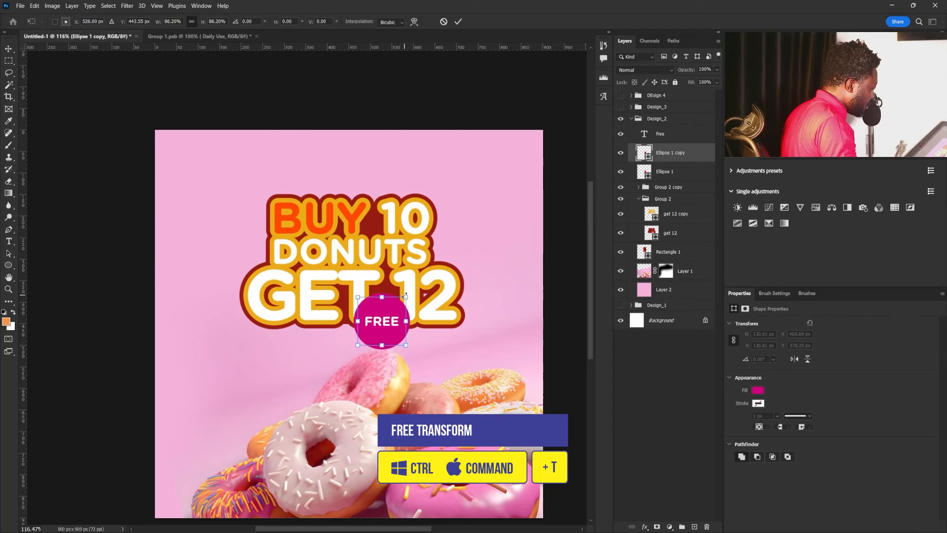
{"action": "key", "text": "Return"}
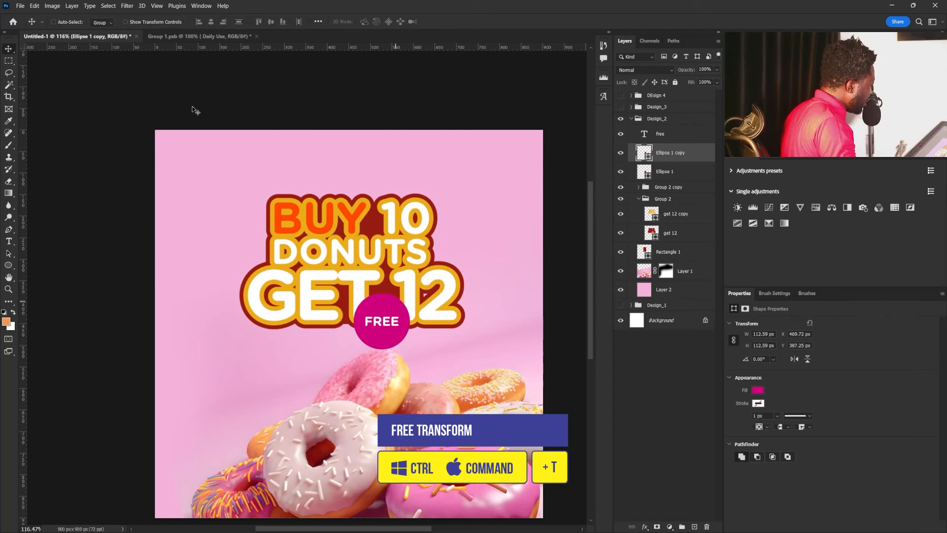
Remove the smaller circle's fill and give it a white dashed stroke.
{"action": "left_click", "coordinate": [9, 265]}
{"action": "left_click", "coordinate": [105, 23]}
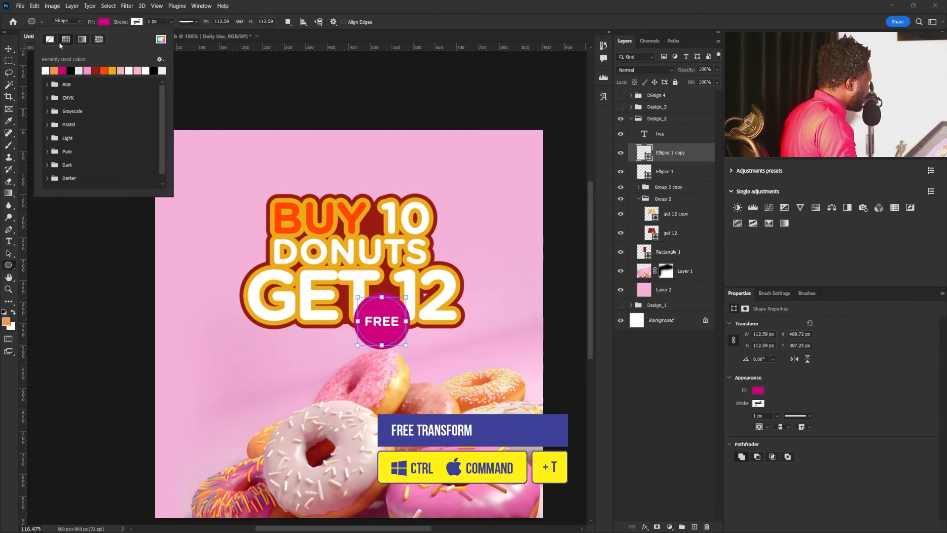
{"action": "left_click", "coordinate": [48, 39]}
{"action": "left_click", "coordinate": [137, 22]}
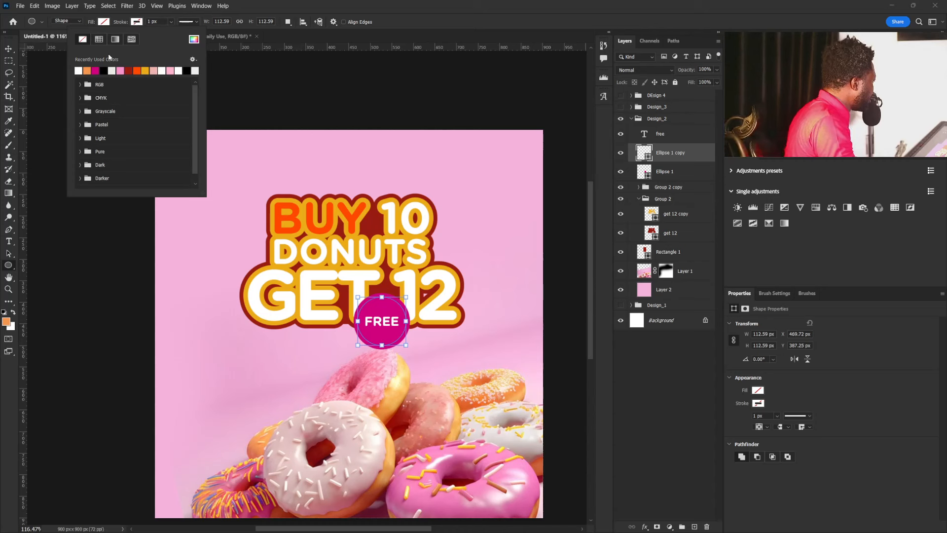
{"action": "left_click", "coordinate": [190, 22]}
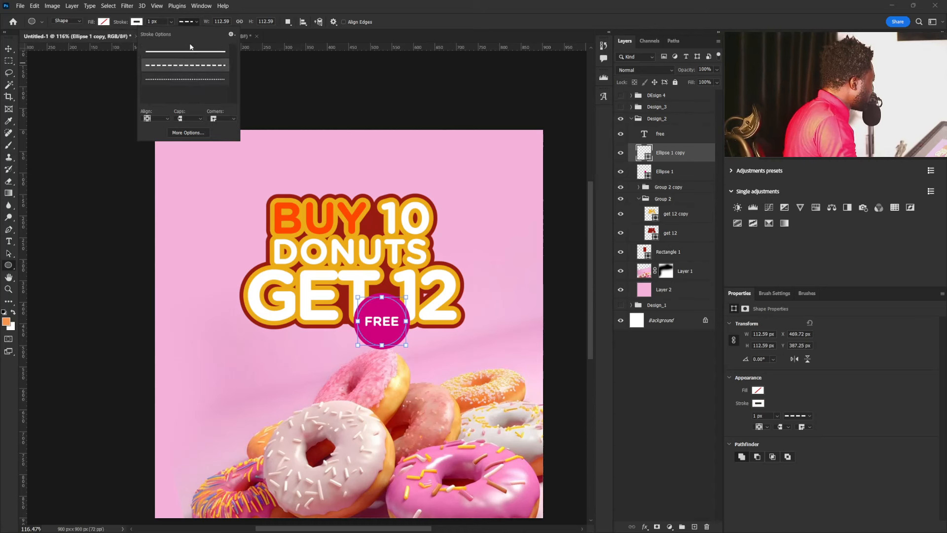
Try a 5 px width for the dashed circle's stroke, then set it to 3 px.
{"action": "left_click_drag", "start_coordinate": [159, 22], "coordinate": [132, 25]}
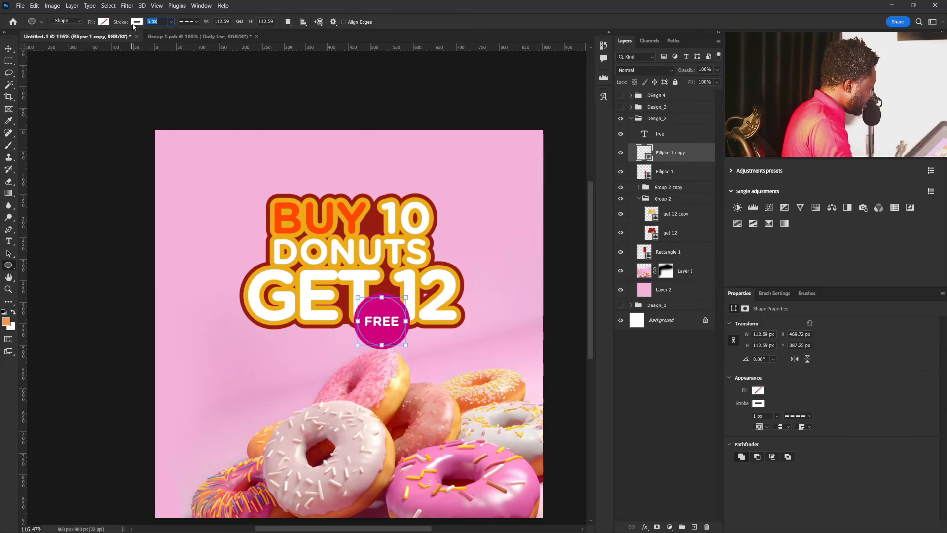
{"action": "key", "text": "Return"}
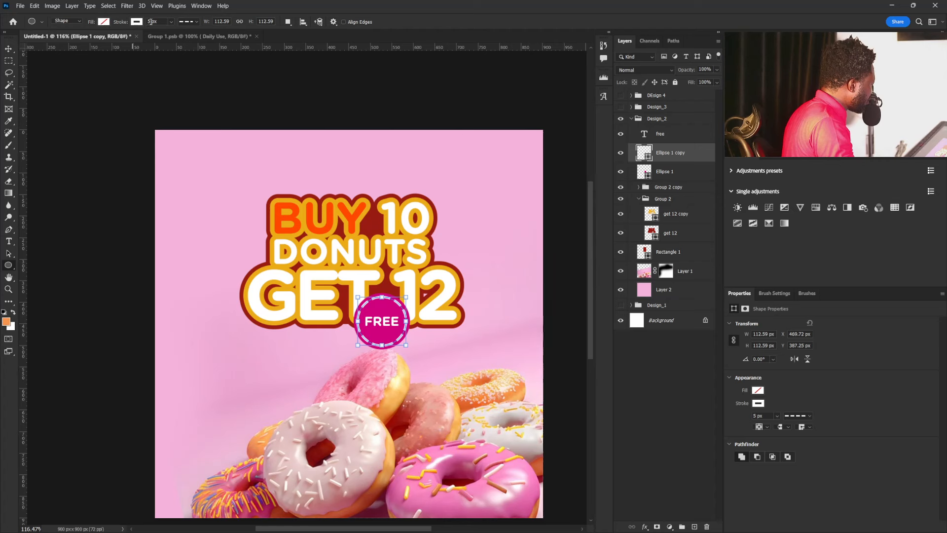
{"action": "left_click_drag", "start_coordinate": [151, 22], "coordinate": [139, 25]}
{"action": "type", "text": "3"}
{"action": "key", "text": "Return"}
{"action": "key", "text": "v"}
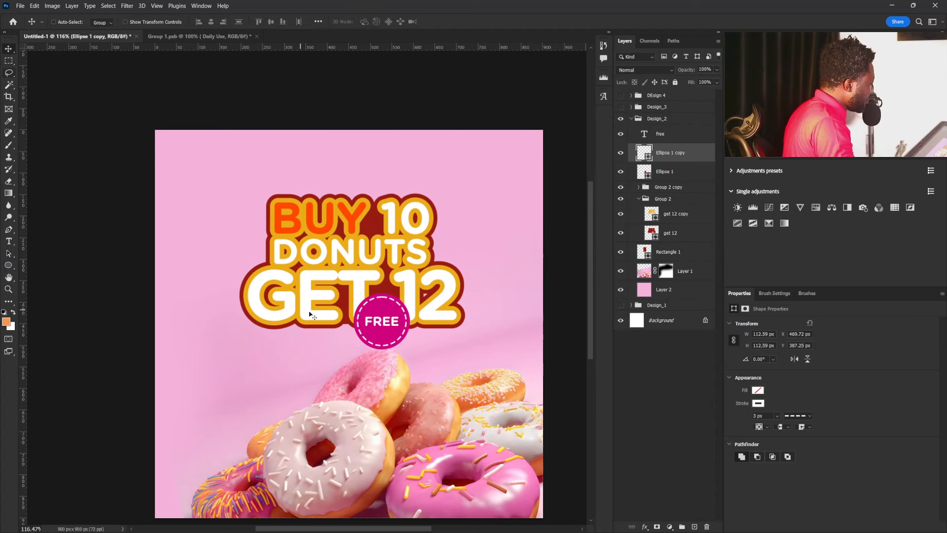
Select the "FREE" text with both circles and scale the whole badge down together.
{"action": "left_click", "coordinate": [673, 171], "text": "ctrl"}
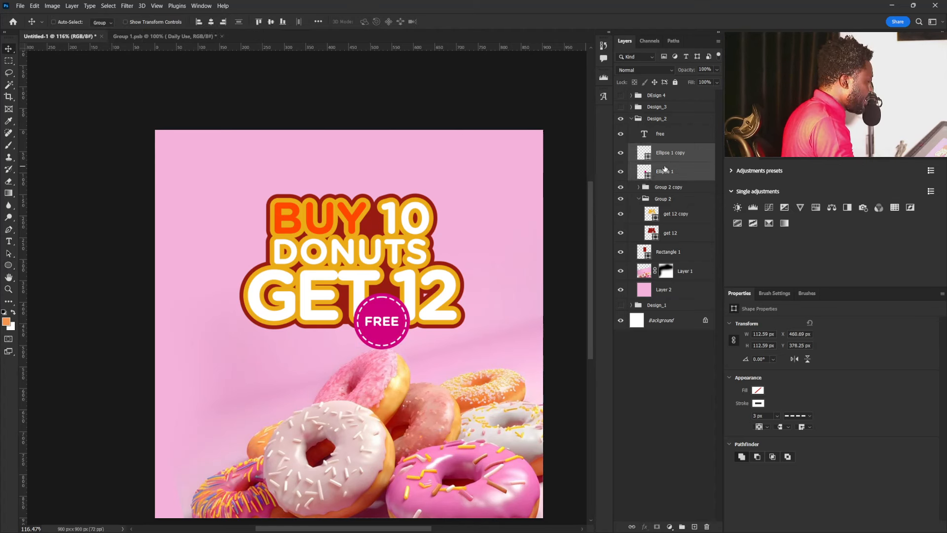
{"action": "left_click", "coordinate": [661, 134], "text": "ctrl"}
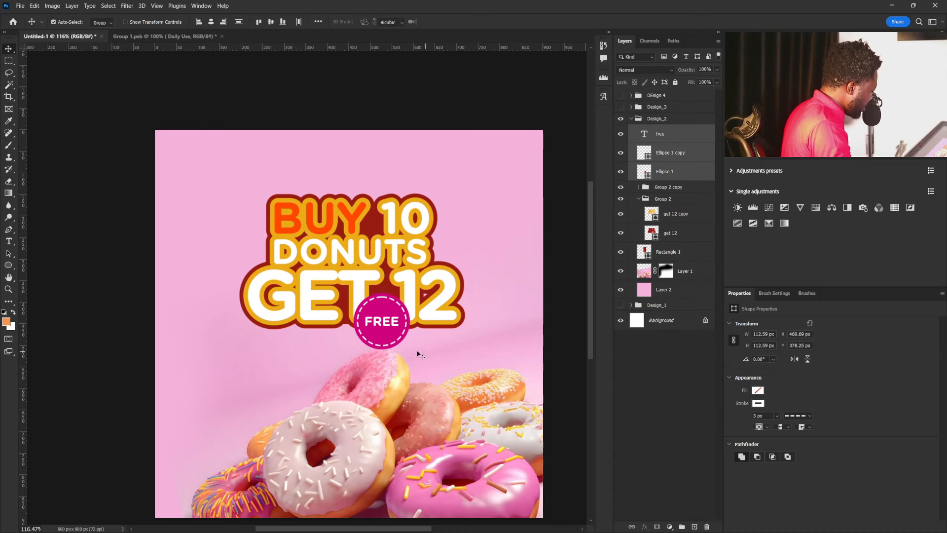
{"action": "key", "text": "ctrl+t"}
{"action": "left_click_drag", "start_coordinate": [410, 293], "coordinate": [385, 307]}
{"action": "key", "text": "Return"}
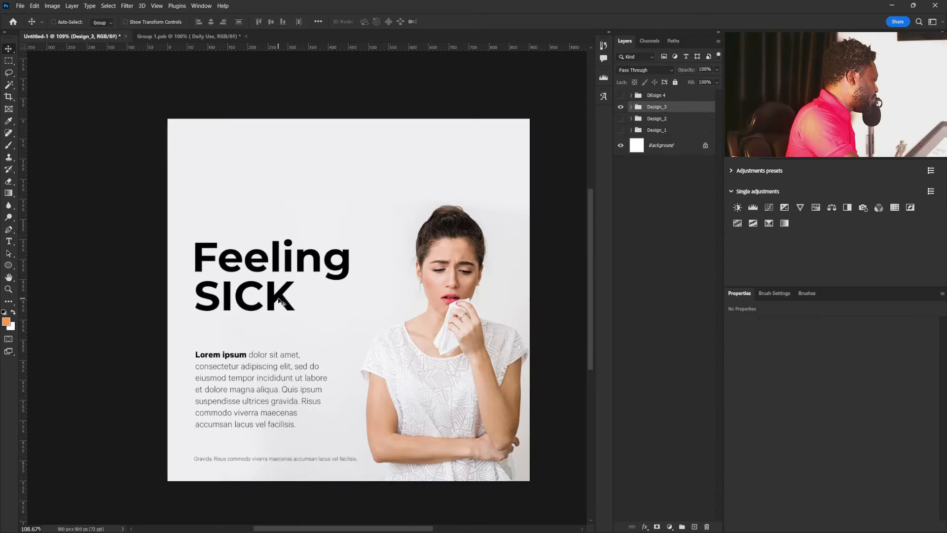
Set the "Feeling" and "SICK" text layers in Design_3 in all caps and align their left edges.
{"action": "left_click", "coordinate": [630, 107]}
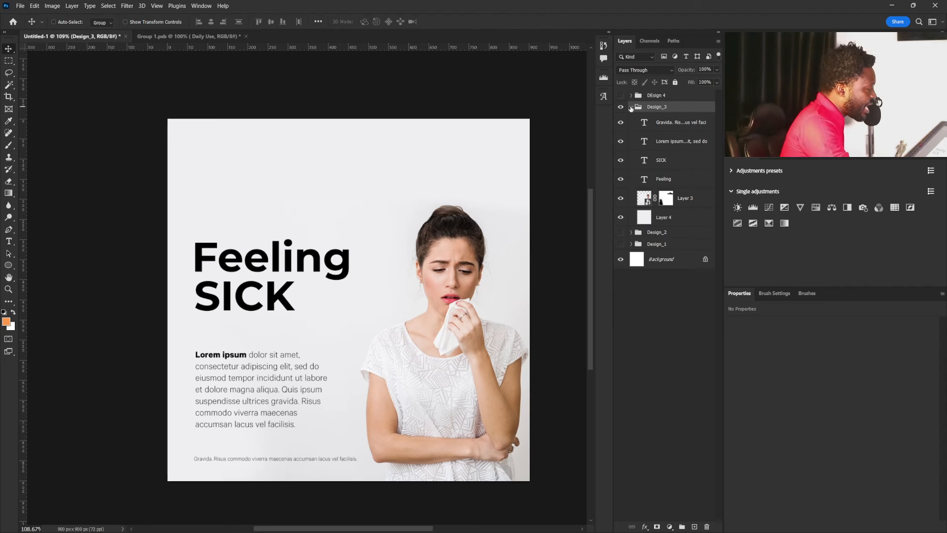
{"action": "left_click", "coordinate": [659, 172]}
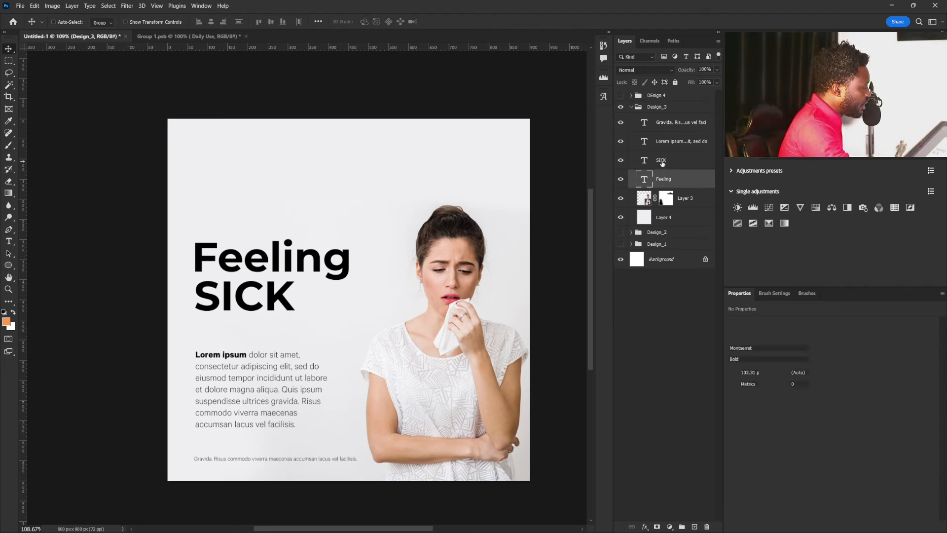
{"action": "left_click", "coordinate": [661, 161]}
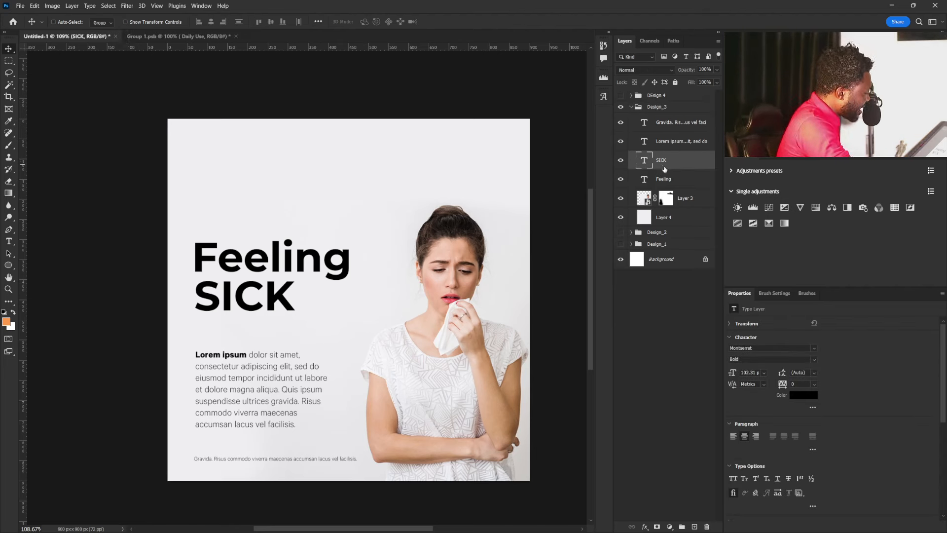
{"action": "left_click", "coordinate": [669, 181], "text": "shift"}
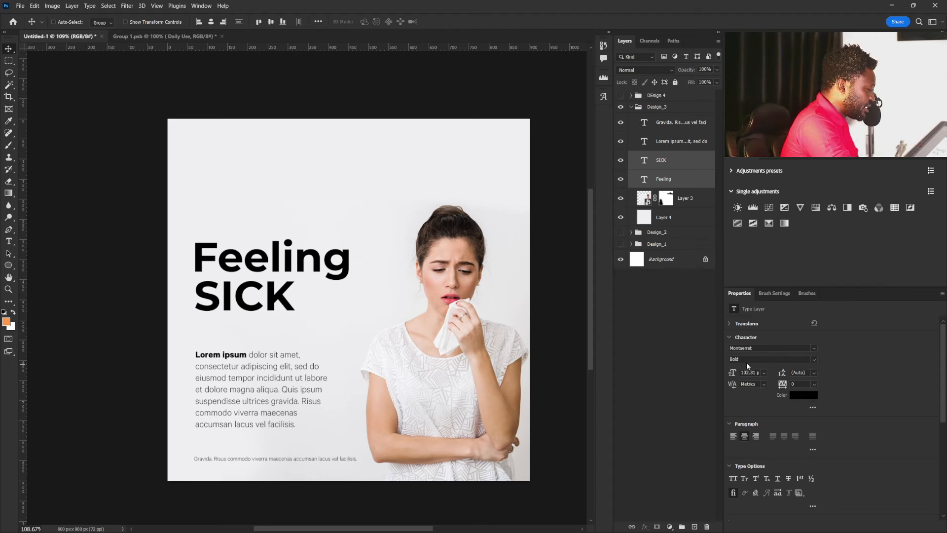
{"action": "left_click", "coordinate": [733, 478]}
{"action": "left_click", "coordinate": [198, 22]}
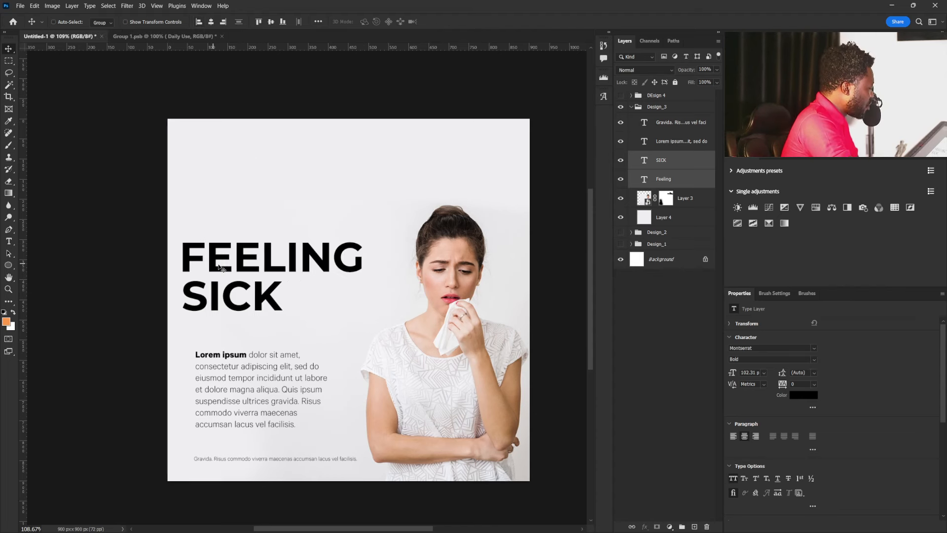
Move the "FEELING SICK" headline in line with the body text's left edge and set its weight to ExtraBold.
{"action": "mouse_move", "coordinate": [220, 268]}
{"action": "left_mouse_down"}
{"action": "mouse_move", "coordinate": [232, 265]}
{"action": "mouse_move", "coordinate": [234, 277]}
{"action": "left_mouse_up"}
{"action": "left_click", "coordinate": [813, 359]}
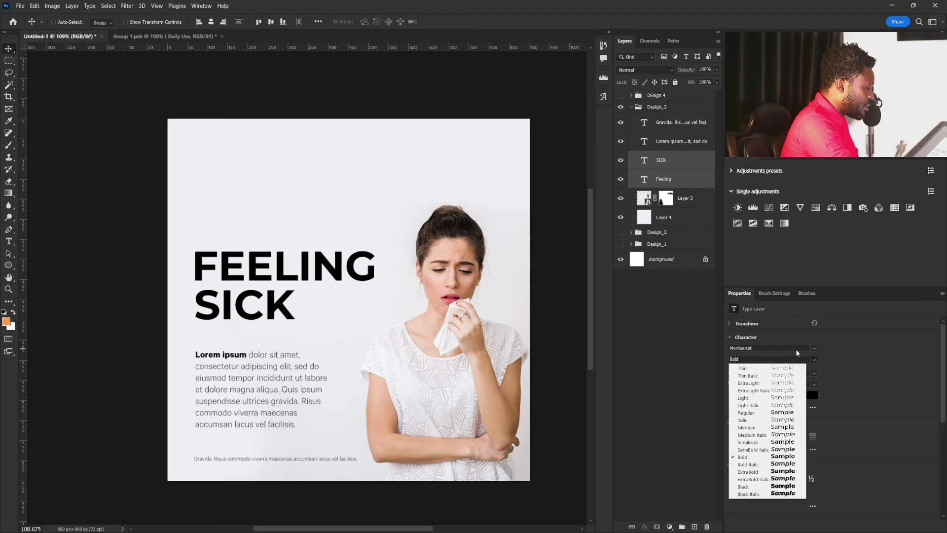
{"action": "left_click", "coordinate": [784, 472]}
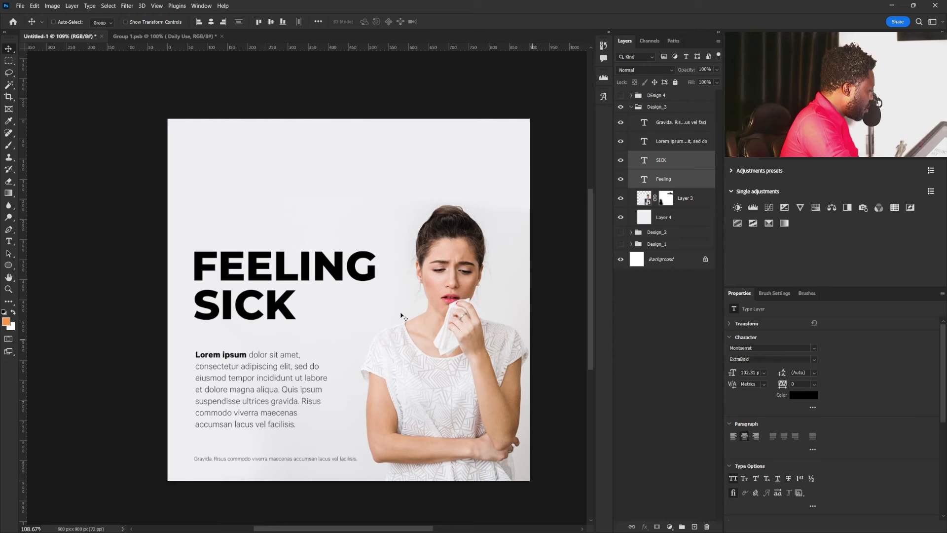
Move the "FEELING SICK" headline slightly closer to the body text and colour "SICK" light gray b0afaf.
{"action": "left_click_drag", "start_coordinate": [249, 309], "coordinate": [249, 314]}
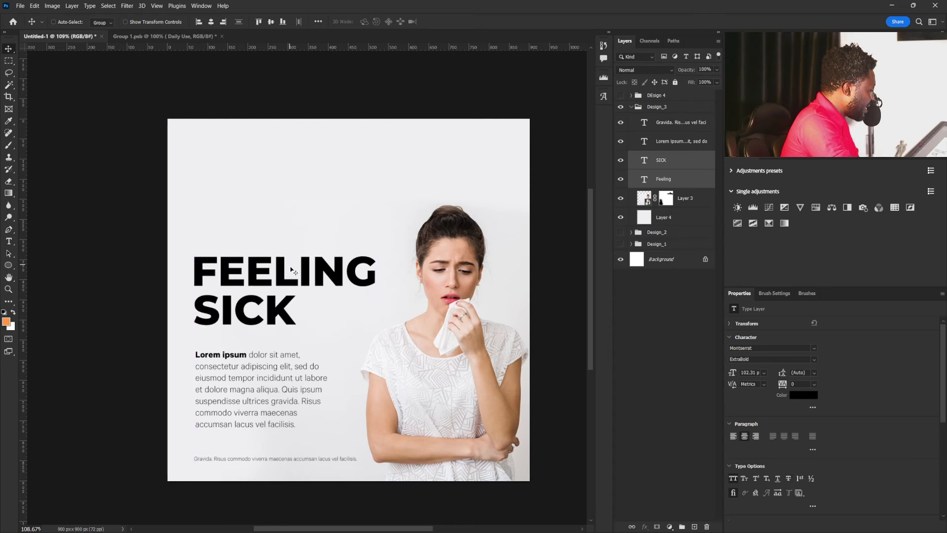
{"action": "left_click", "coordinate": [659, 164]}
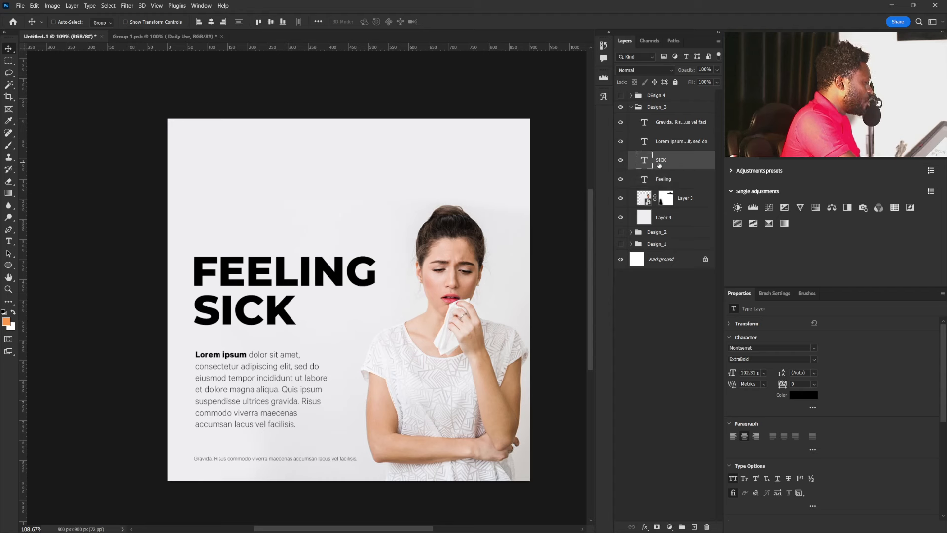
{"action": "left_click", "coordinate": [804, 395]}
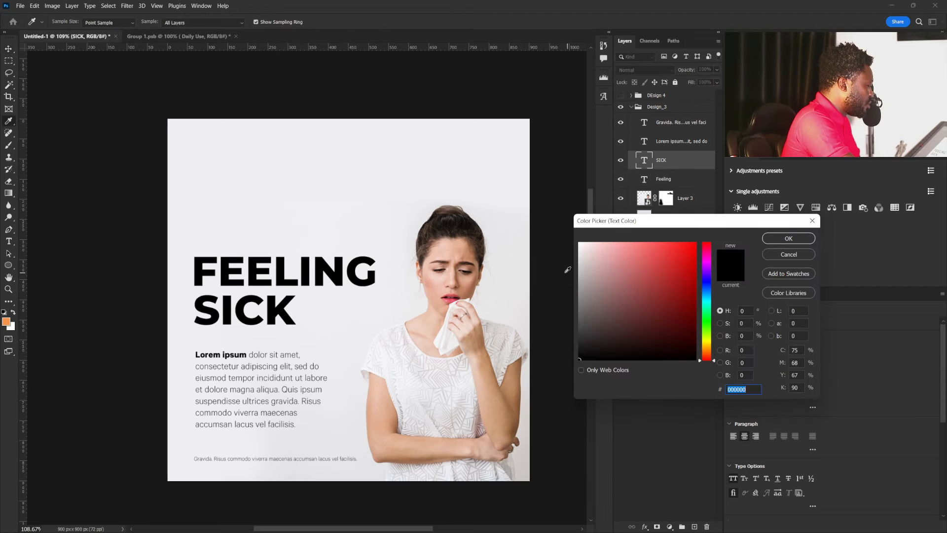
{"action": "left_click_drag", "start_coordinate": [581, 293], "coordinate": [575, 280]}
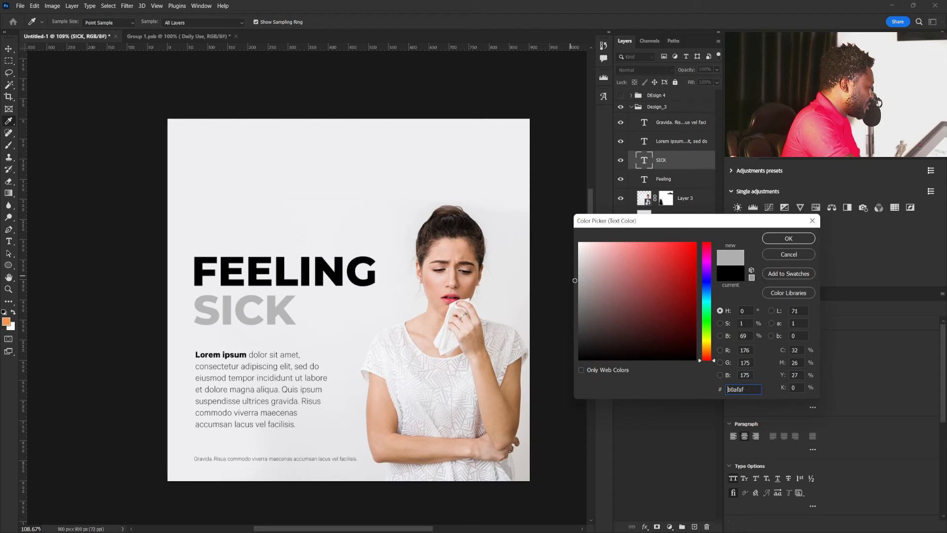
{"action": "left_click", "coordinate": [779, 240]}
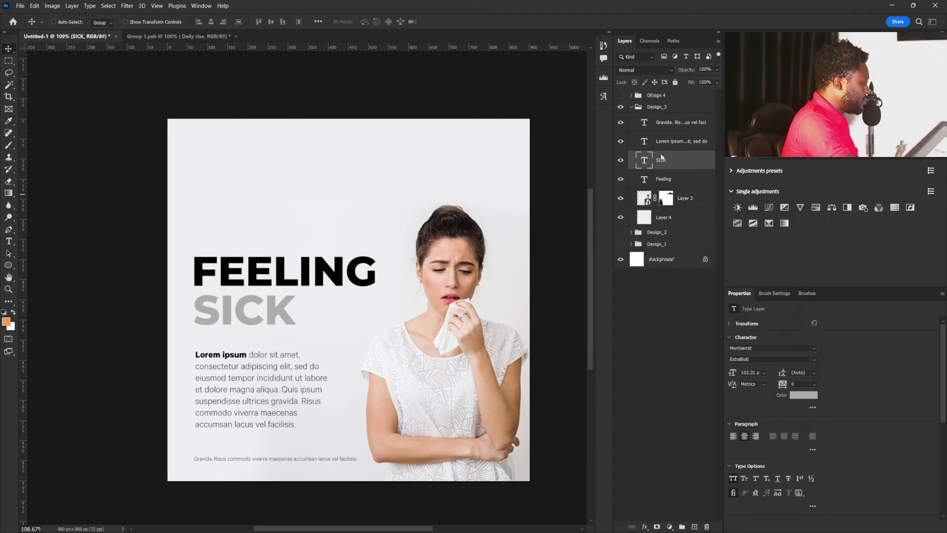
{"action": "left_click", "coordinate": [666, 179], "text": "shift"}
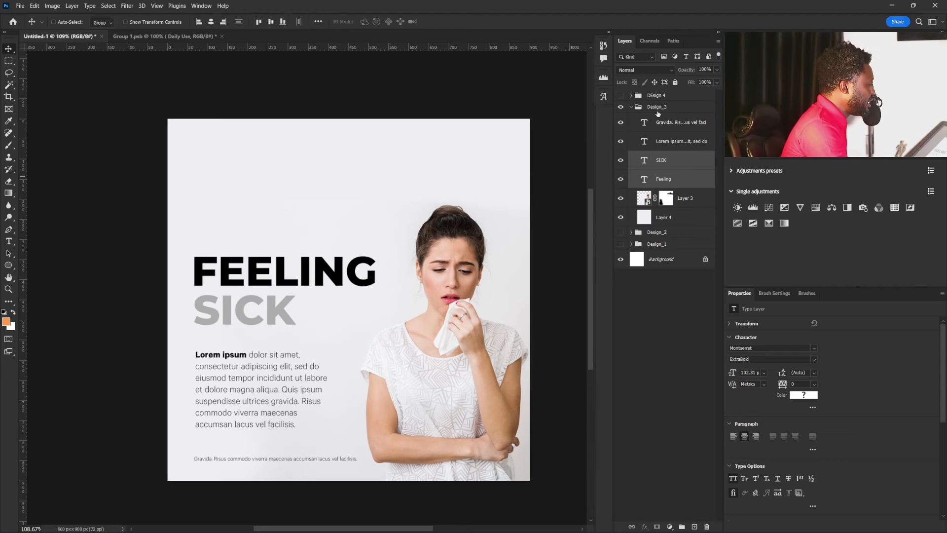
Collapse and hide the Design_3 group, then show the DEsign 4 group and expand its contents.
{"action": "left_click", "coordinate": [631, 109]}
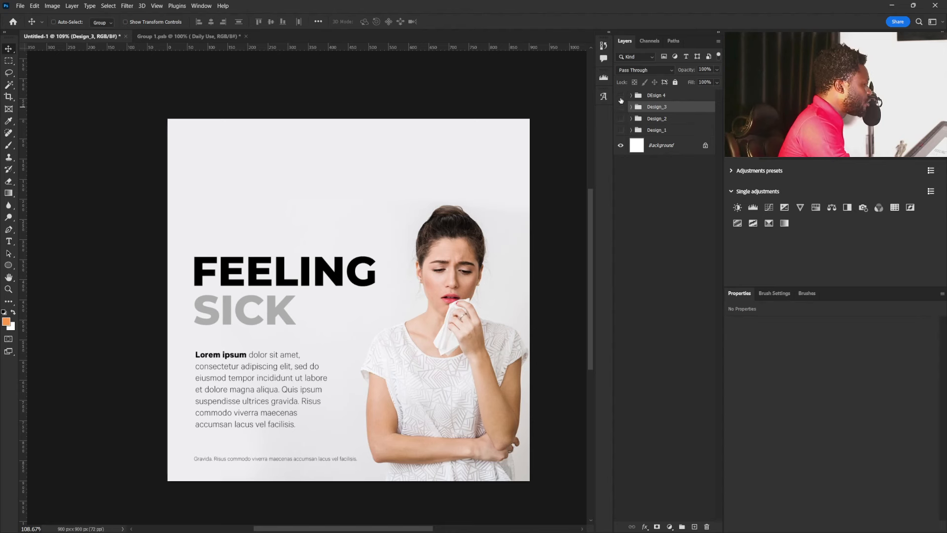
{"action": "left_click", "coordinate": [621, 96]}
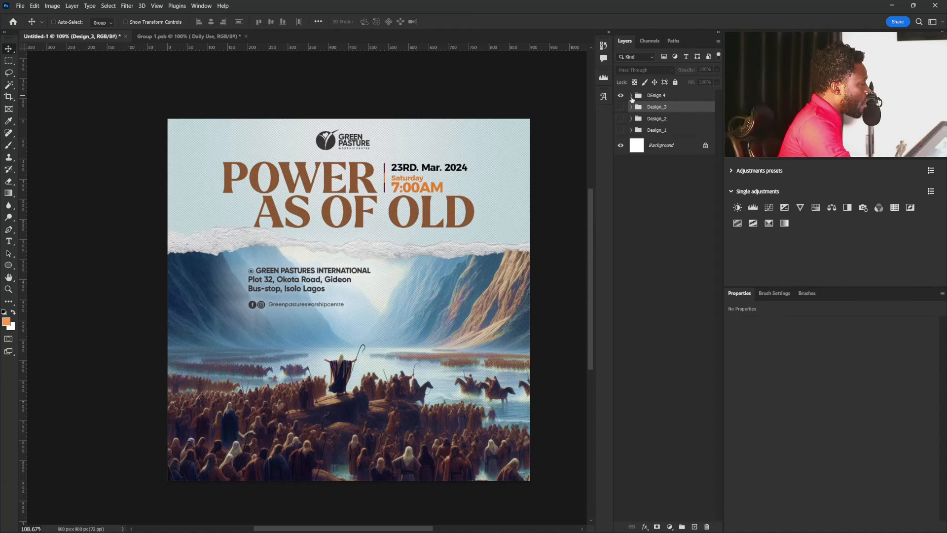
{"action": "left_click", "coordinate": [631, 95]}
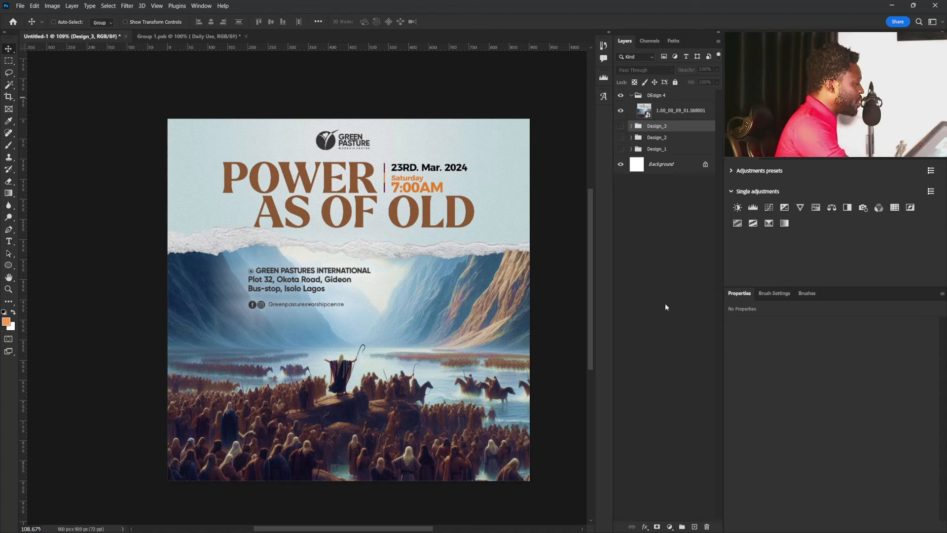
Duplicate the church flyer image layer in DEsign 4 and move the copy down about 146 px.
{"action": "left_click", "coordinate": [666, 96]}
{"action": "left_click", "coordinate": [669, 109]}
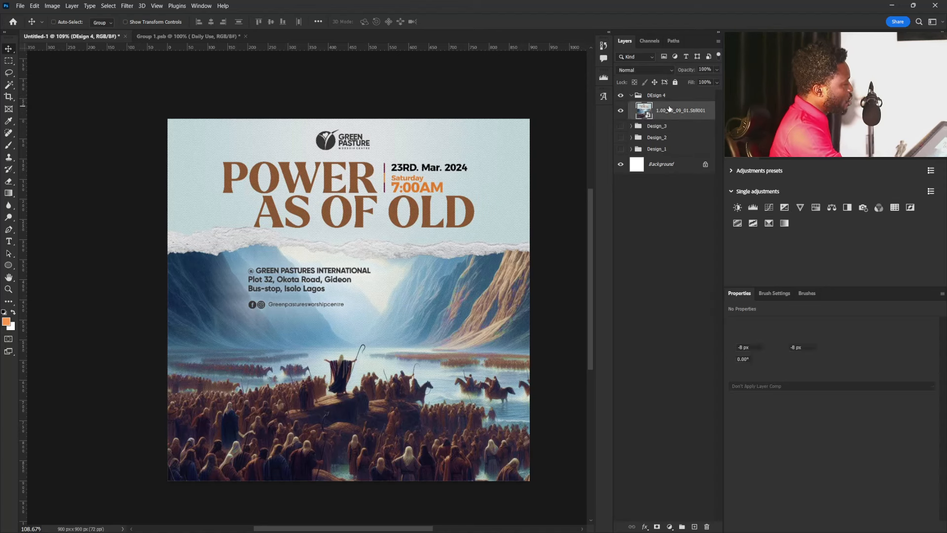
{"action": "key", "text": "ctrl+j"}
{"action": "left_click_drag", "start_coordinate": [396, 327], "coordinate": [395, 387]}
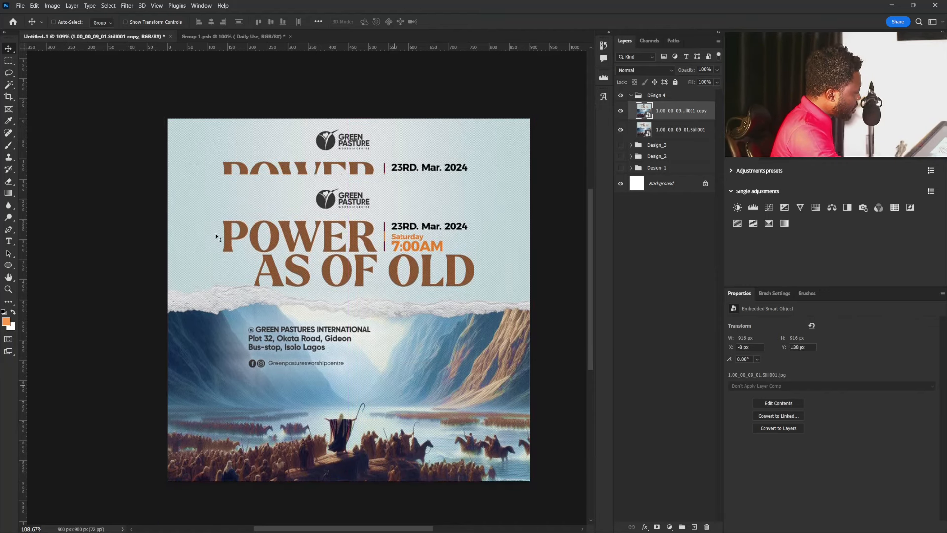
Marquee-select the top strip of the copied flyer image and stretch it up to the canvas's upper edge.
{"action": "left_click", "coordinate": [8, 60]}
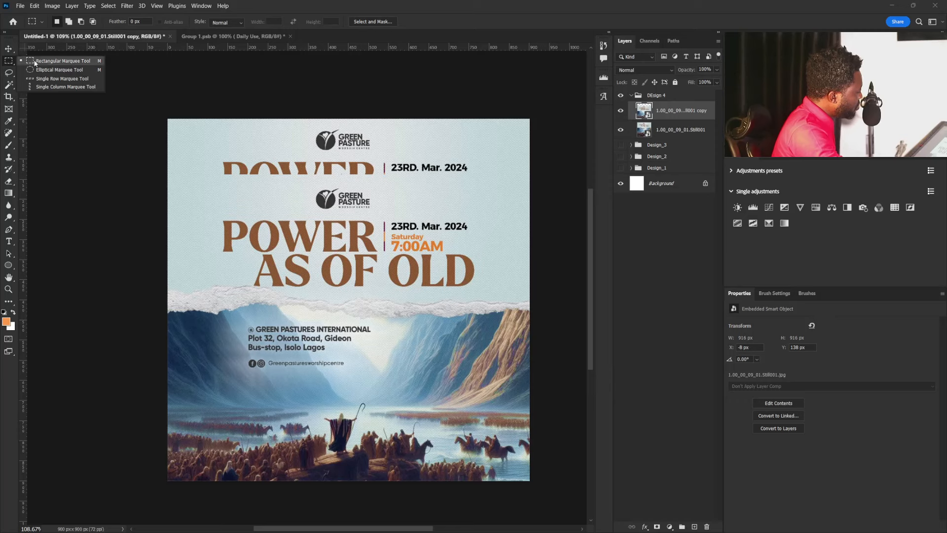
{"action": "left_click", "coordinate": [63, 79]}
{"action": "left_click_drag", "start_coordinate": [321, 185], "coordinate": [340, 118]}
{"action": "left_click", "coordinate": [8, 60]}
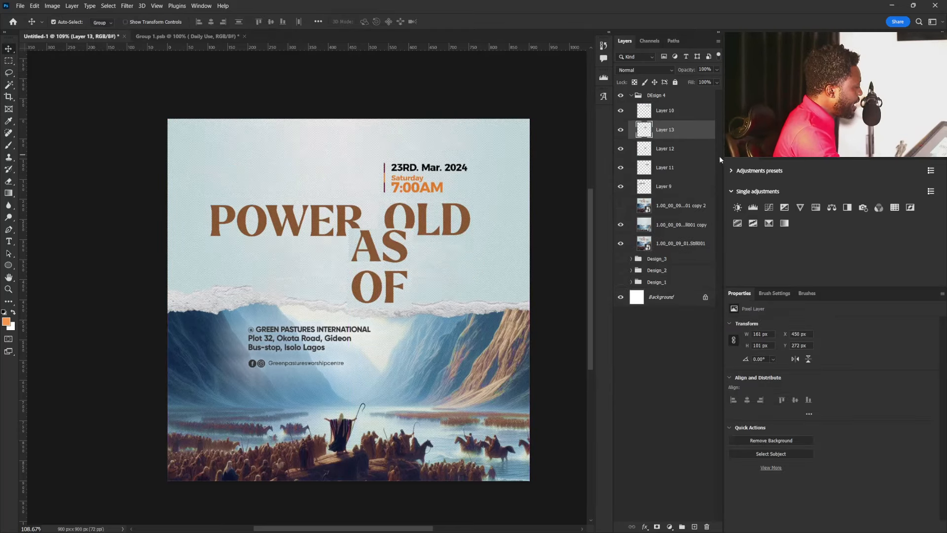
Scale the "AS" and "OF" layers together to 43.87% and fit them stacked between "POWER" and "OLD".
{"action": "left_click", "coordinate": [664, 148], "text": "ctrl"}
{"action": "key", "text": "ctrl+t"}
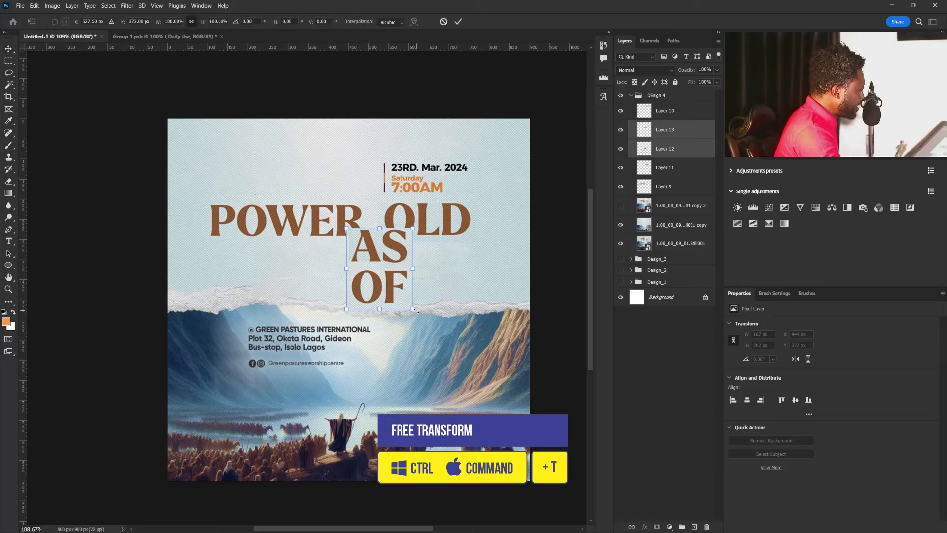
{"action": "left_click_drag", "start_coordinate": [409, 304], "coordinate": [385, 240]}
{"action": "key", "text": "Return"}
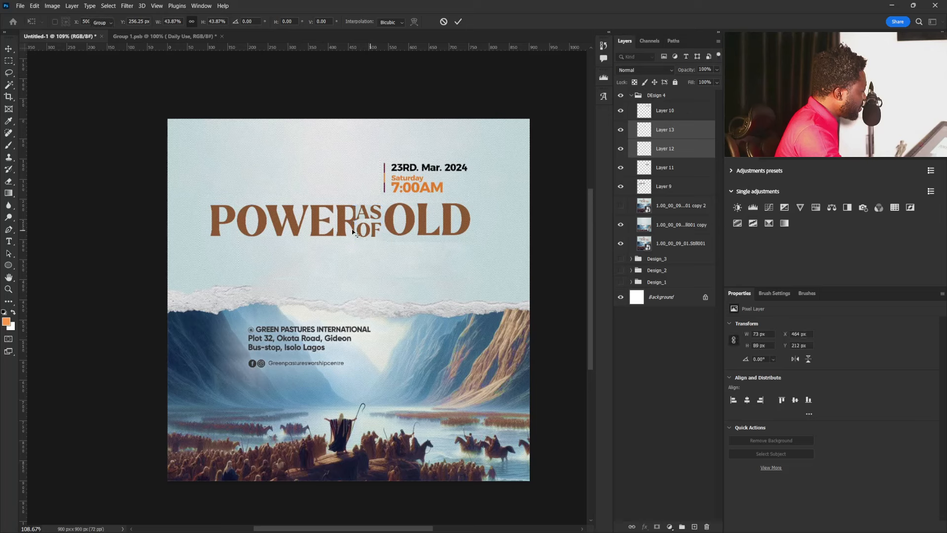
Select the "POWER" layer and move it left about 39 px, clear of the small "AS OF" text.
{"action": "right_click", "coordinate": [353, 231]}
{"action": "left_click", "coordinate": [352, 226]}
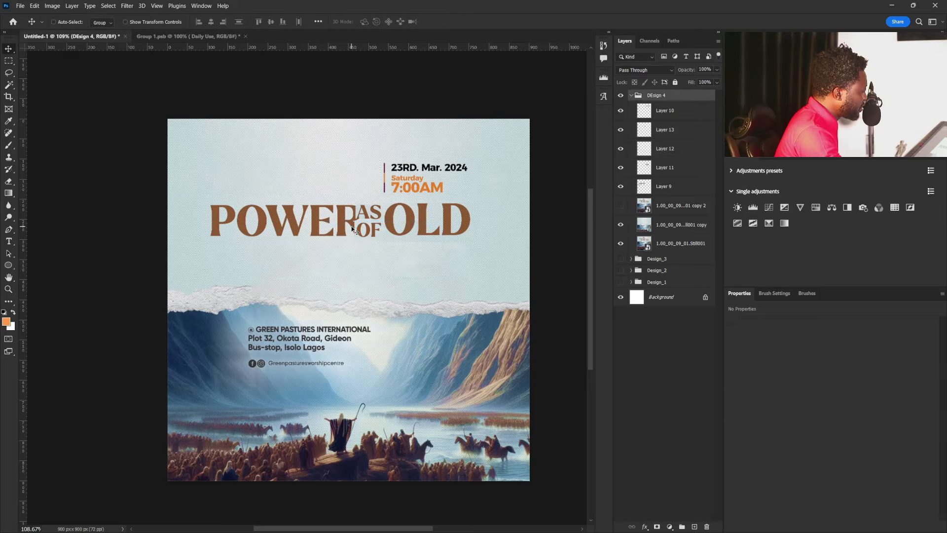
{"action": "right_click", "coordinate": [353, 229]}
{"action": "right_click", "coordinate": [344, 227]}
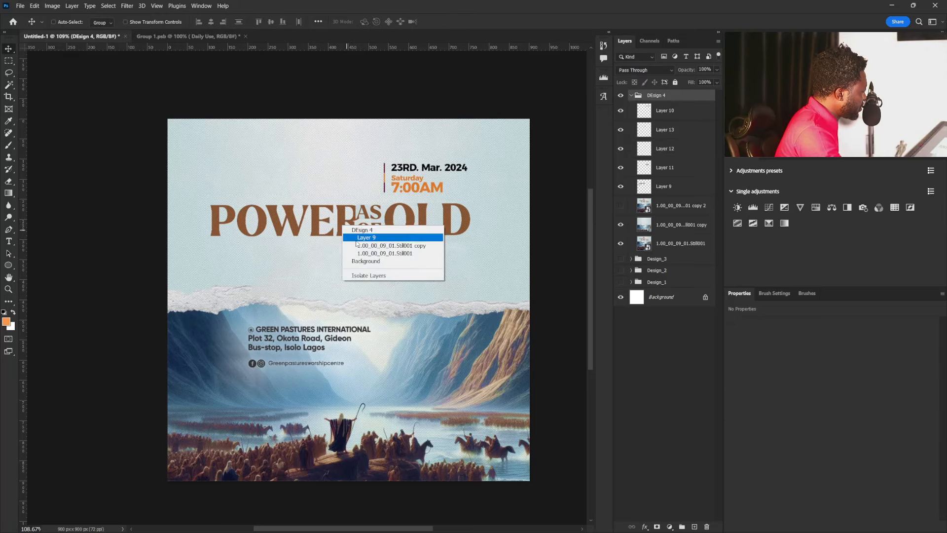
{"action": "left_click", "coordinate": [357, 239]}
{"action": "left_click_drag", "start_coordinate": [352, 235], "coordinate": [332, 234]}
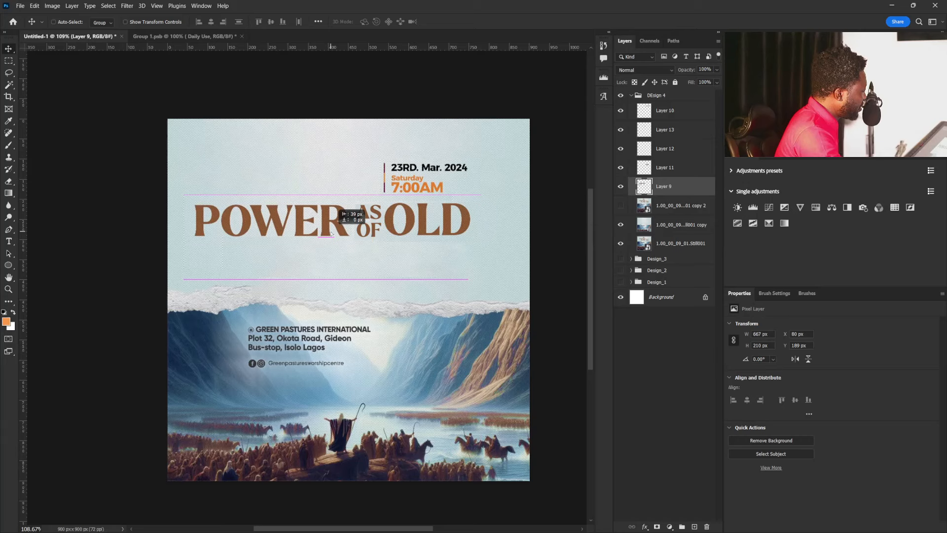
Nudge "OLD" slightly away from "AS OF", then shift all title and date layers together slightly right and down.
{"action": "right_click", "coordinate": [397, 223]}
{"action": "left_click", "coordinate": [406, 231]}
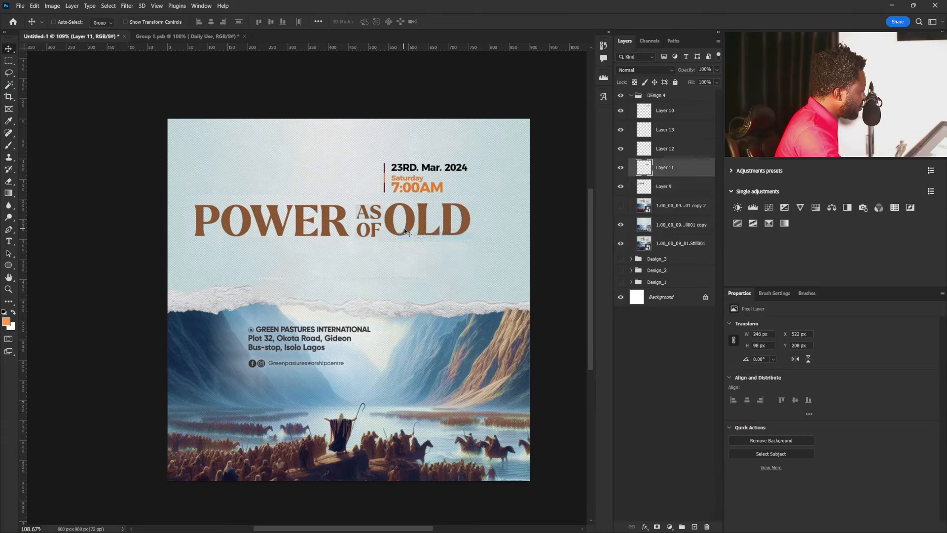
{"action": "left_click_drag", "start_coordinate": [406, 232], "coordinate": [437, 242]}
{"action": "left_click", "coordinate": [660, 191], "text": "ctrl"}
{"action": "left_click", "coordinate": [663, 149], "text": "ctrl"}
{"action": "left_click", "coordinate": [663, 130], "text": "ctrl"}
{"action": "left_click", "coordinate": [663, 110], "text": "ctrl"}
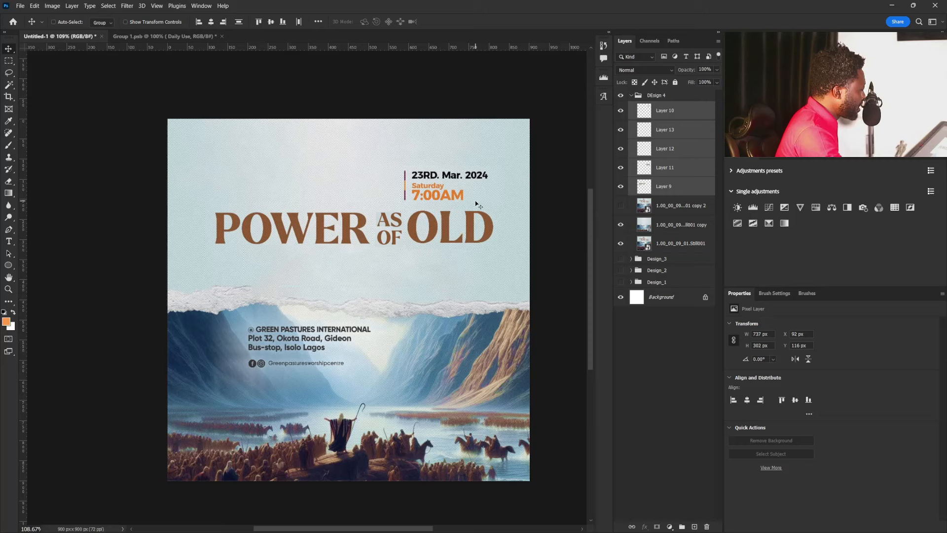
Select the date-and-time block's layer and move it slightly up and to the right above "OLD".
{"action": "right_click", "coordinate": [441, 177]}
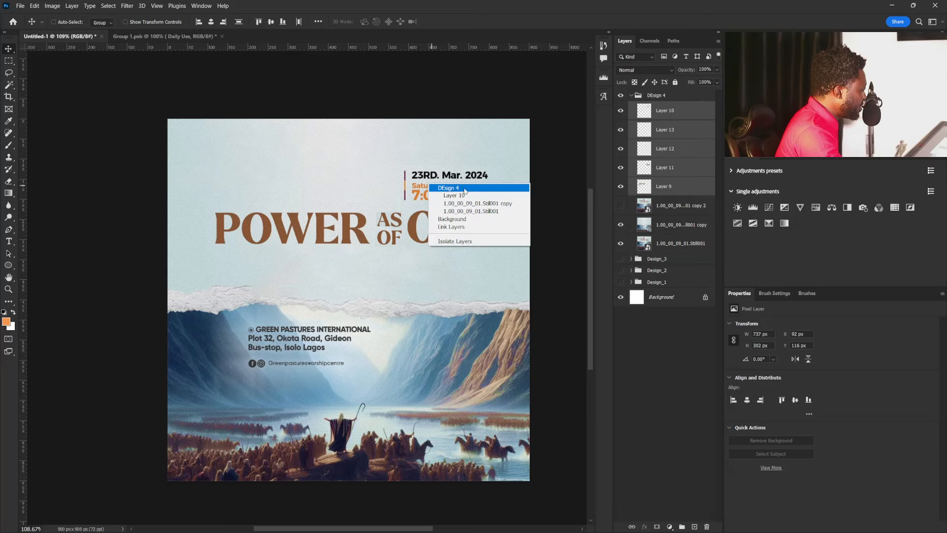
{"action": "left_click", "coordinate": [454, 195]}
{"action": "left_click_drag", "start_coordinate": [421, 196], "coordinate": [430, 189]}
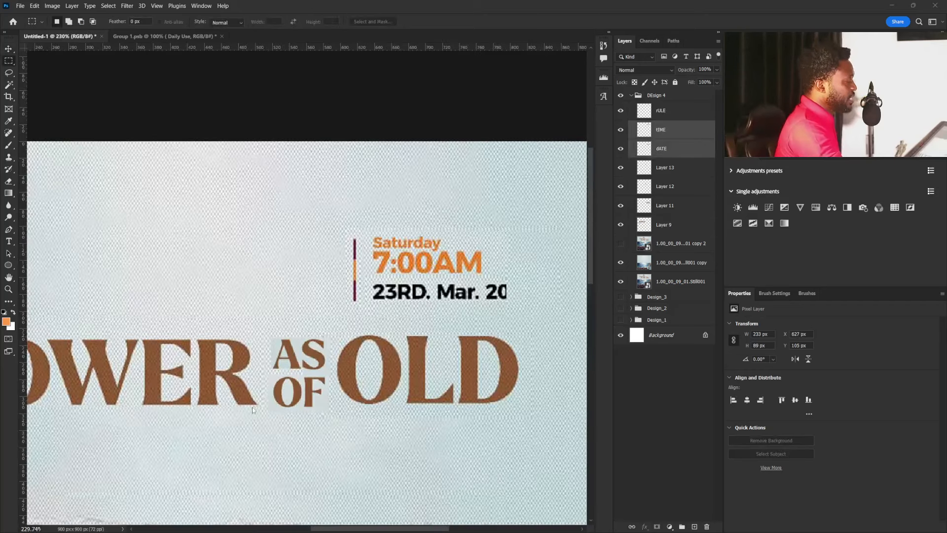
Outline the word "Saturday" with a marquee selection that includes the descender of its "y".
{"action": "left_click_drag", "start_coordinate": [450, 231], "coordinate": [368, 247]}
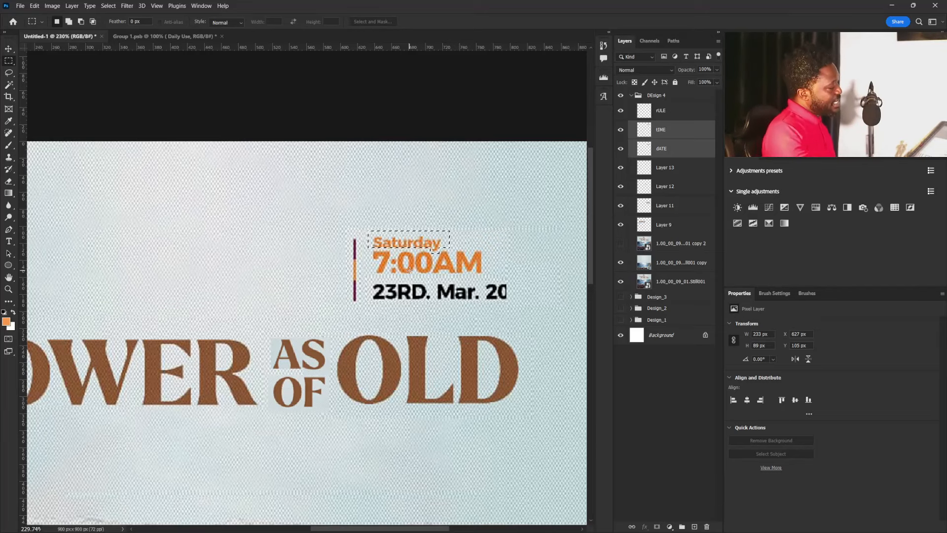
{"action": "left_click_drag", "start_coordinate": [466, 235], "coordinate": [418, 274]}
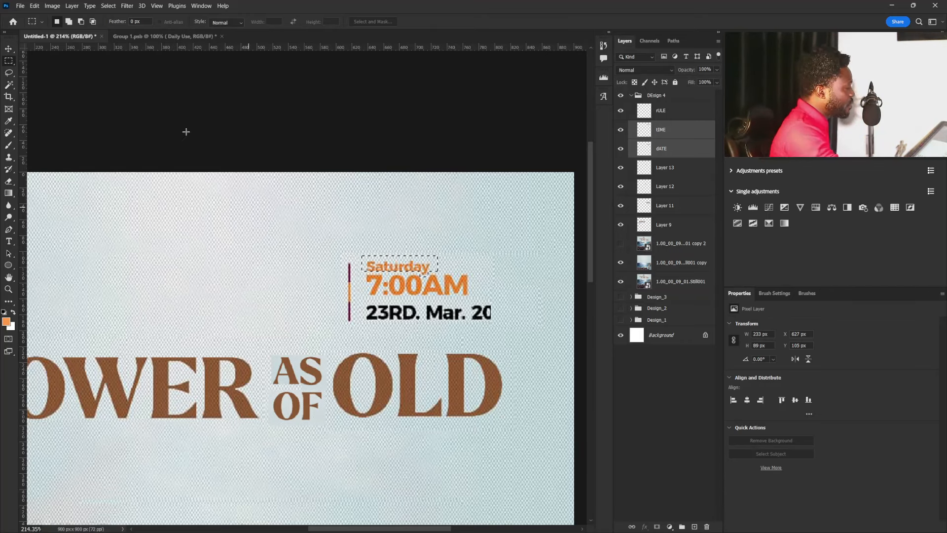
{"action": "left_click_drag", "start_coordinate": [399, 270], "coordinate": [416, 284]}
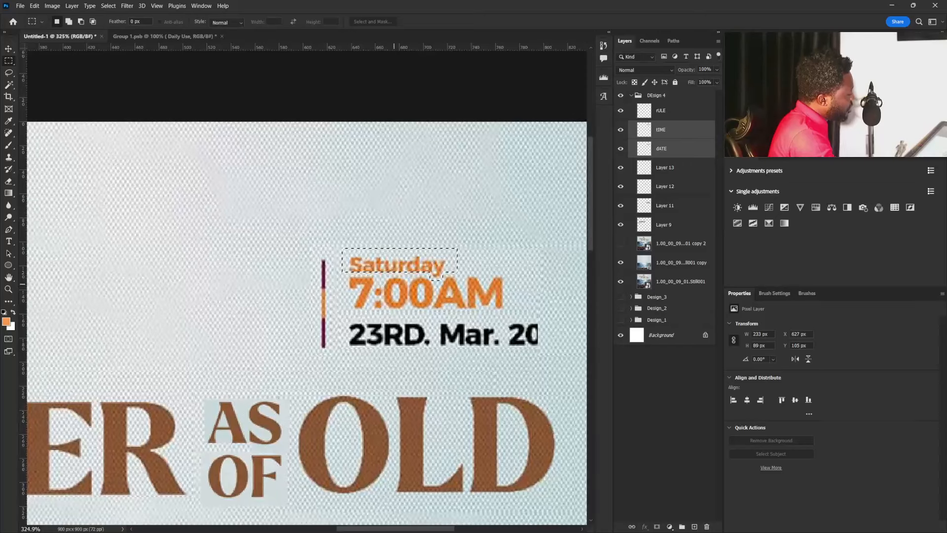
Desaturate the selected "Saturday" on the tIME layer and darken it to dark gray with Levels.
{"action": "left_click", "coordinate": [667, 147]}
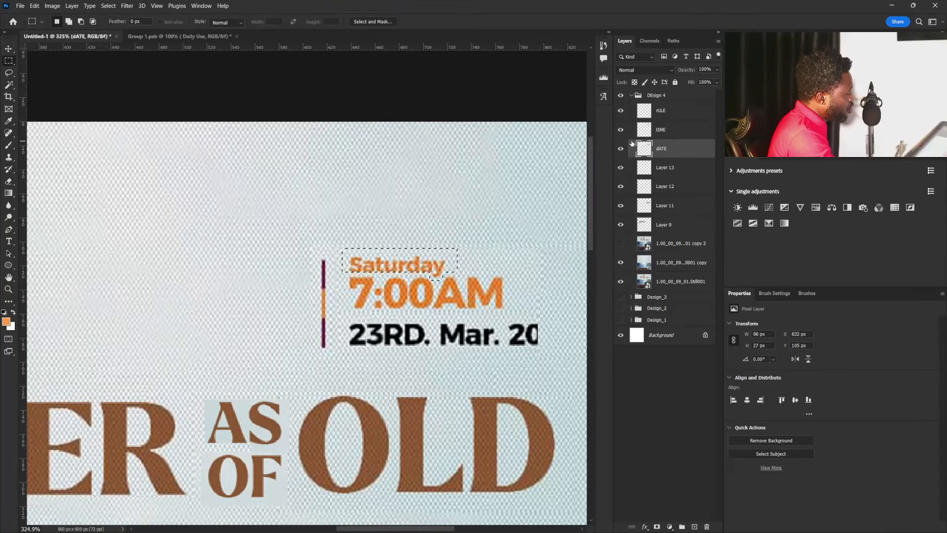
{"action": "left_click", "coordinate": [659, 130]}
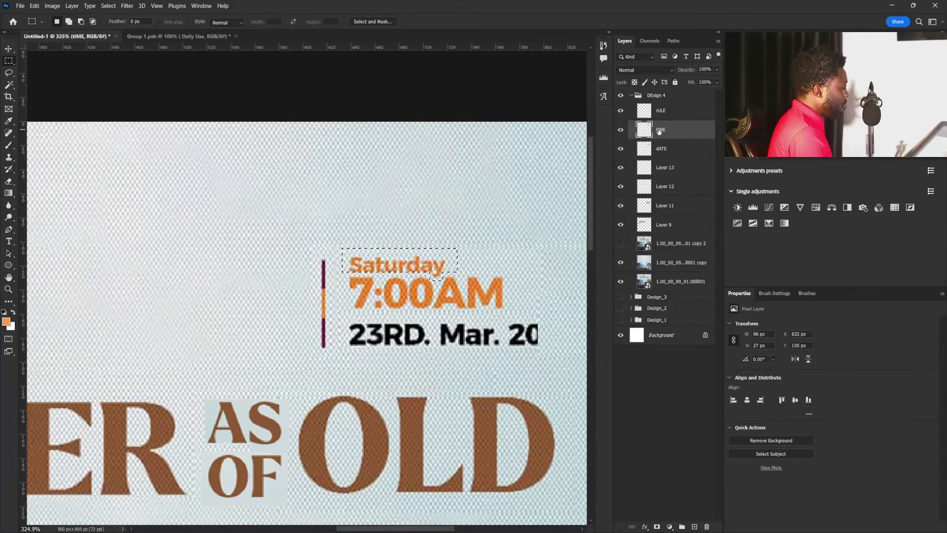
{"action": "key", "text": "ctrl+l"}
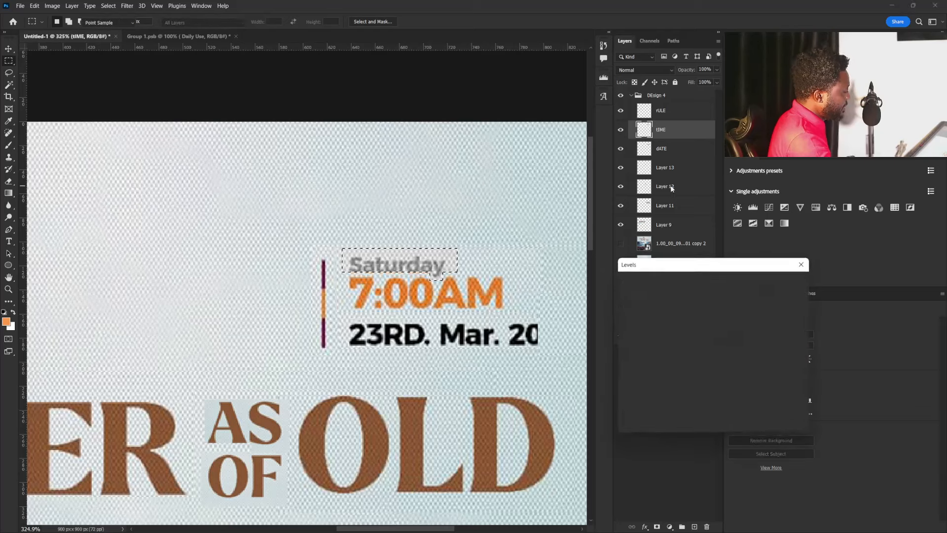
{"action": "left_click_drag", "start_coordinate": [688, 368], "coordinate": [734, 369]}
{"action": "left_click_drag", "start_coordinate": [629, 368], "coordinate": [707, 369]}
{"action": "left_click", "coordinate": [789, 282]}
{"action": "key", "text": "m"}
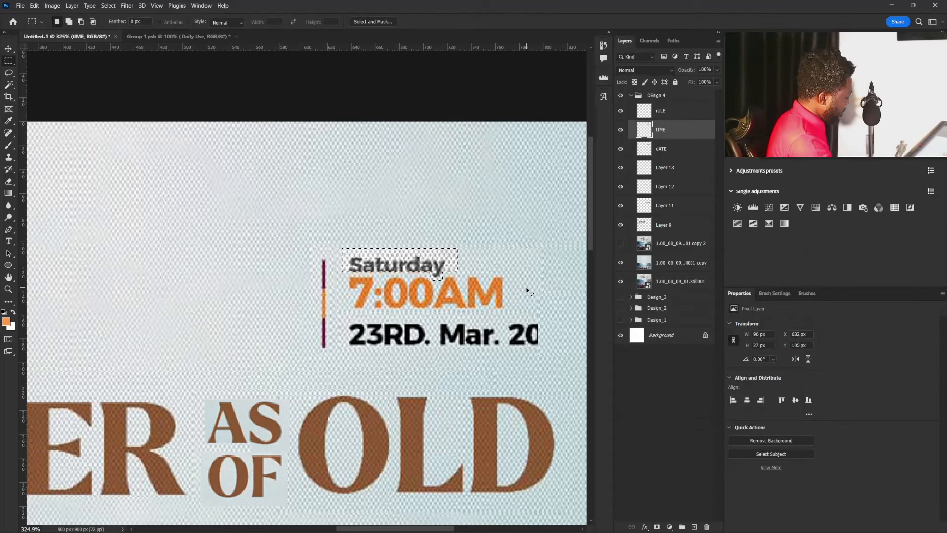
Move the dATE layer to the top of the DEsign 4 group, above the rULE and tIME layers.
{"action": "scroll", "coordinate": [478, 287], "scroll_direction": "down", "scroll_amount": 6}
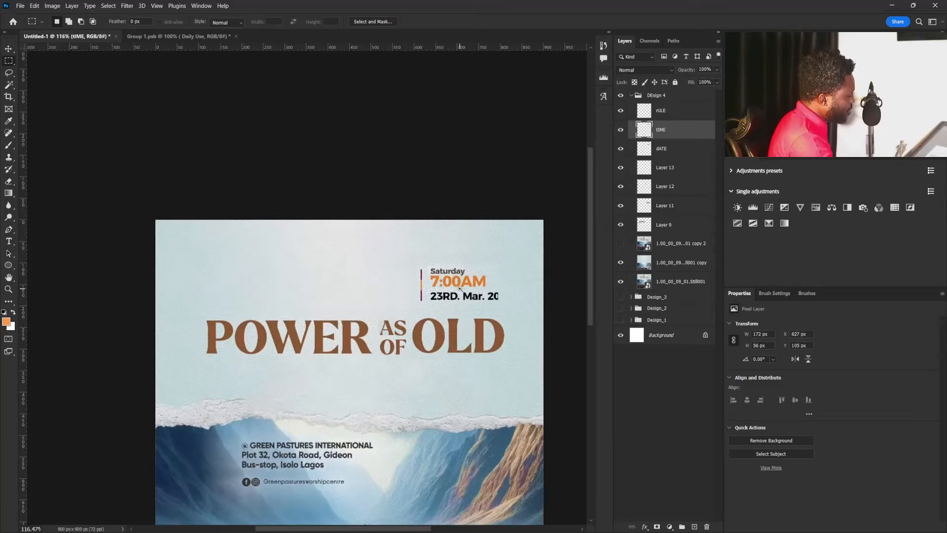
{"action": "scroll", "coordinate": [456, 287], "scroll_direction": "up", "scroll_amount": 2}
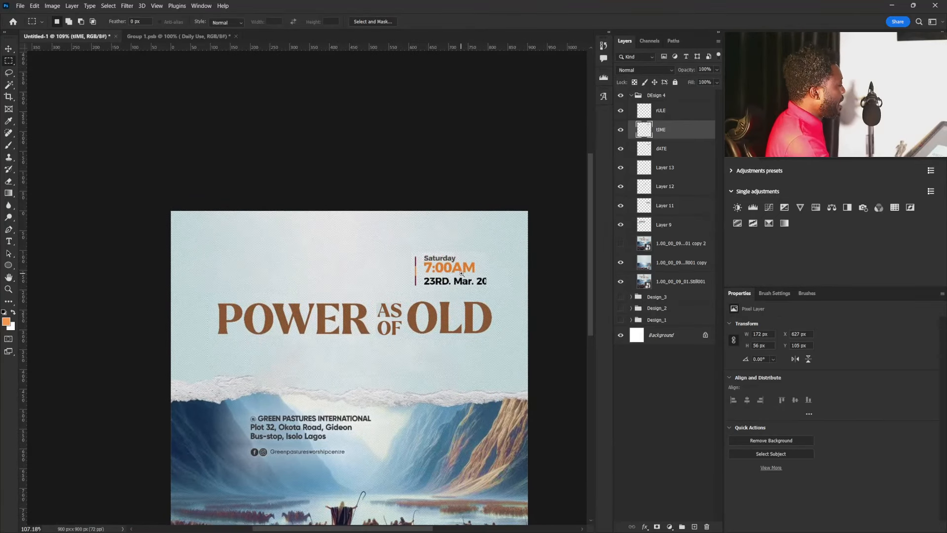
{"action": "key", "text": "v"}
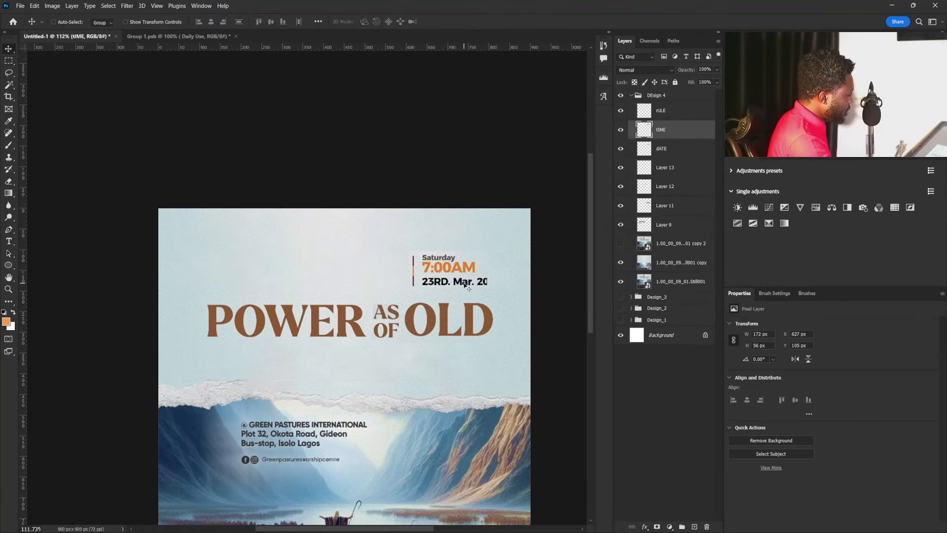
{"action": "right_click", "coordinate": [464, 283]}
{"action": "left_click", "coordinate": [493, 304]}
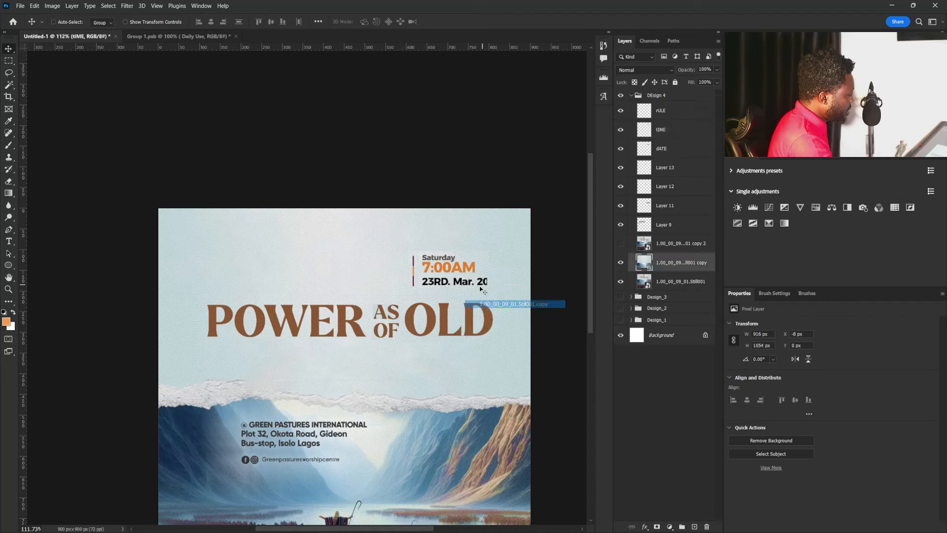
{"action": "key", "text": "ctrl"}
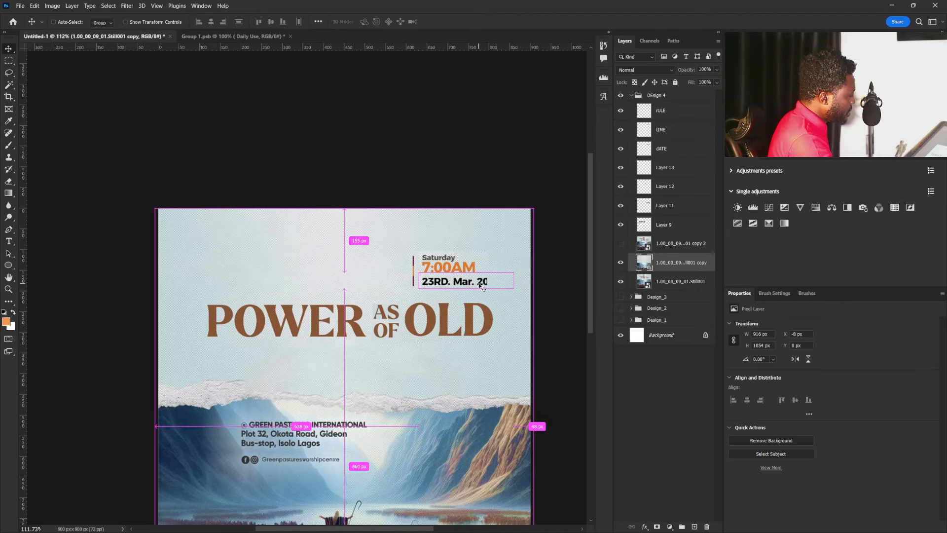
{"action": "right_click", "coordinate": [479, 285]}
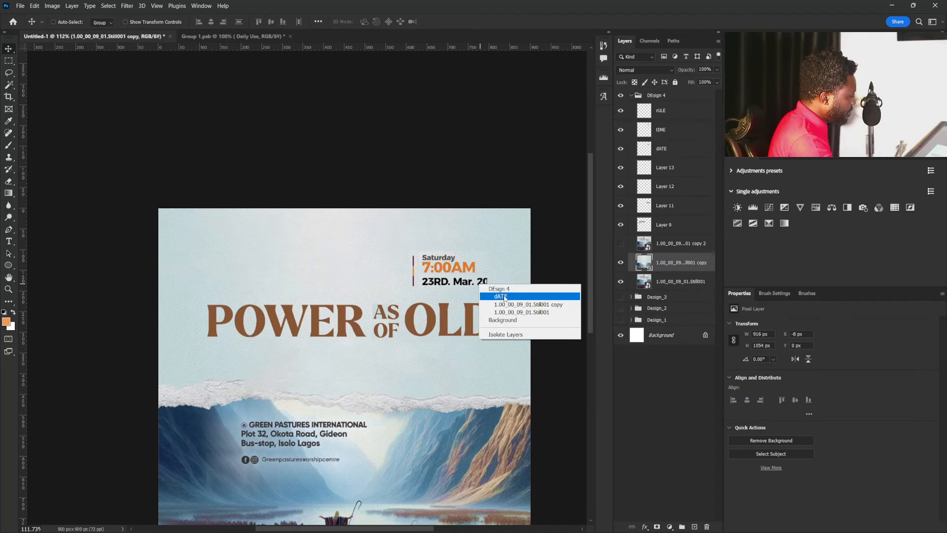
{"action": "left_click", "coordinate": [666, 143]}
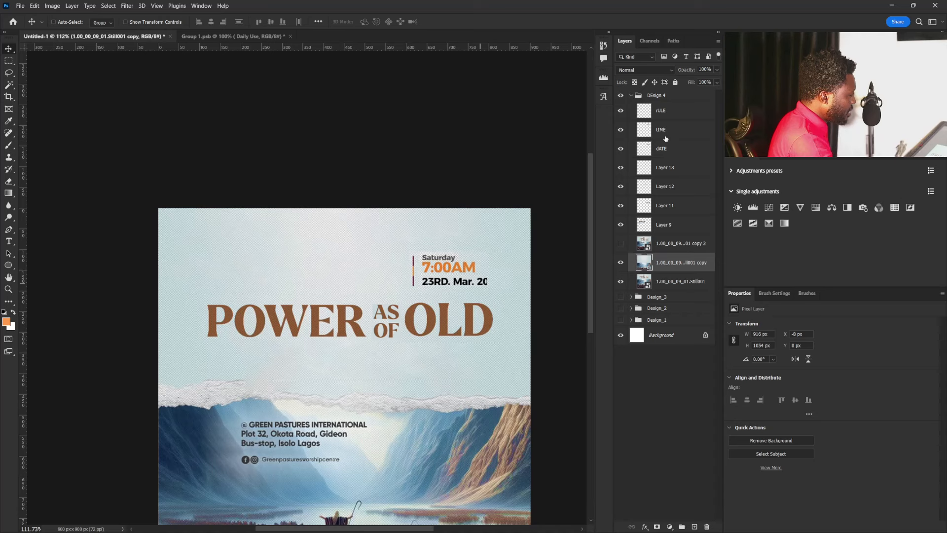
{"action": "left_click", "coordinate": [664, 149]}
{"action": "left_click_drag", "start_coordinate": [665, 152], "coordinate": [675, 111]}
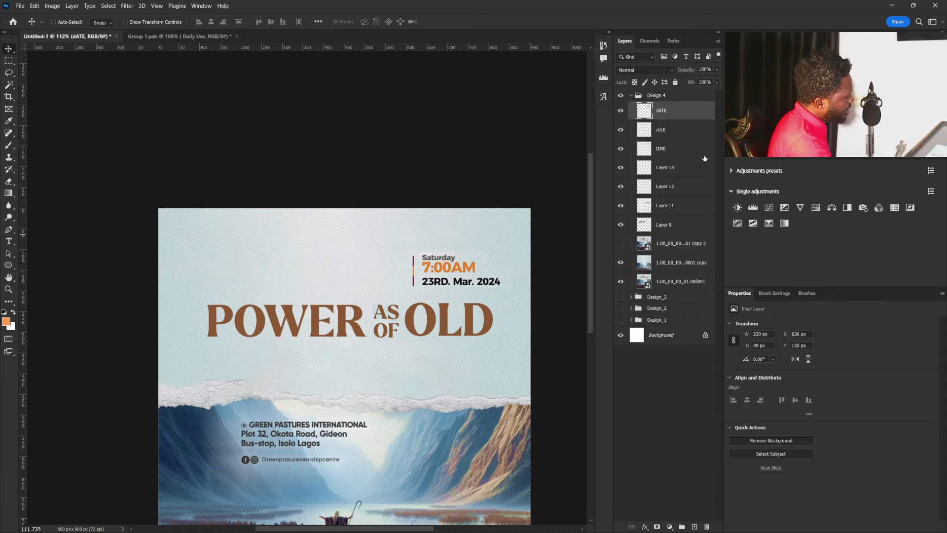
Try to shift the dATE, rULE, tIME and Layer 13 layers together slightly upward.
{"action": "left_click", "coordinate": [671, 169], "text": "shift"}
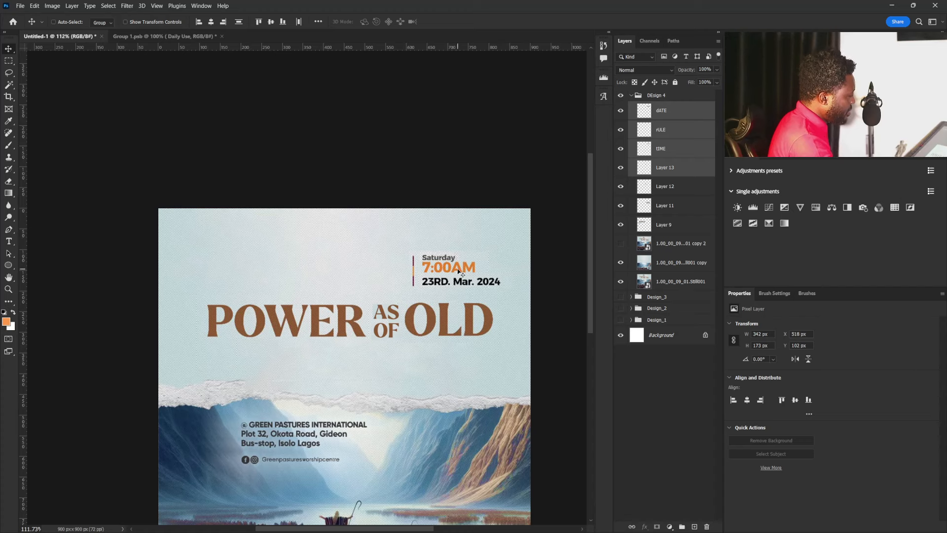
{"action": "left_click_drag", "start_coordinate": [461, 275], "coordinate": [458, 271]}
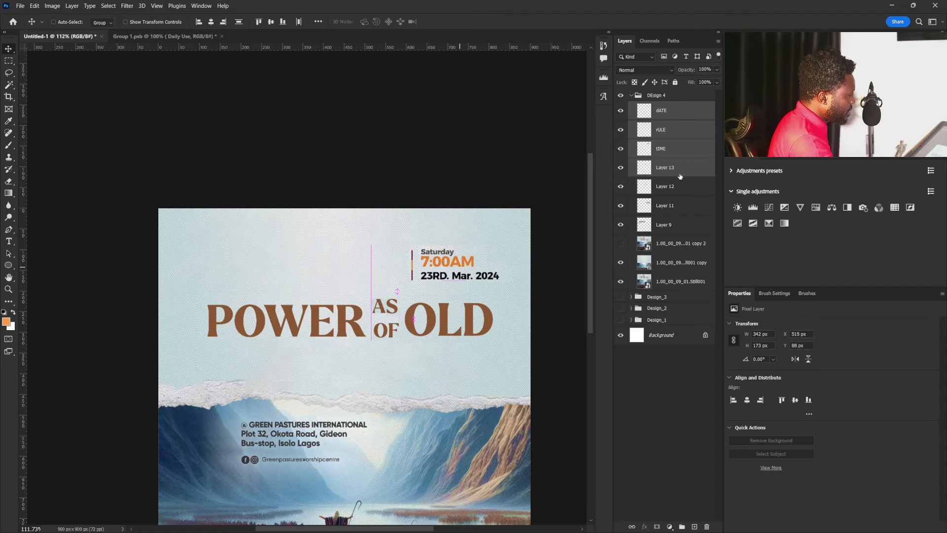
{"action": "key", "text": "ctrl+z"}
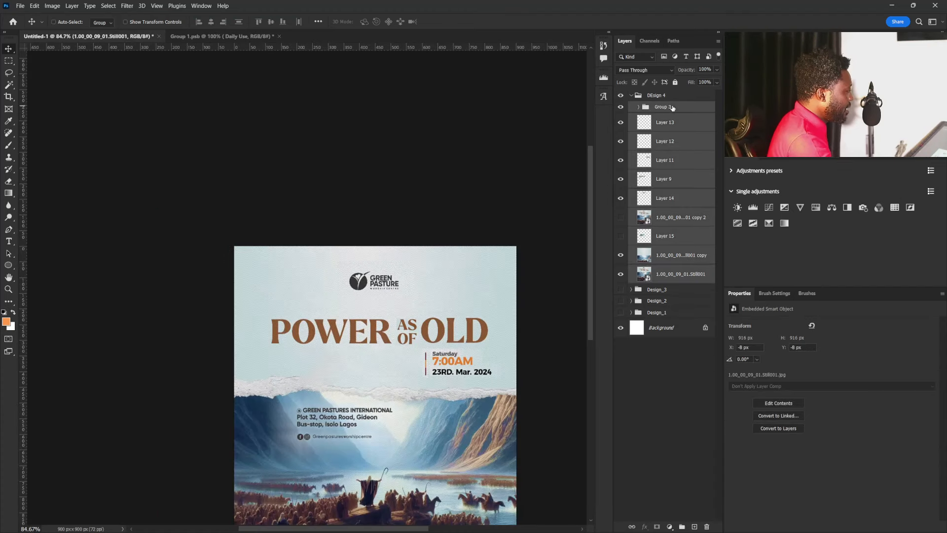
Group all DEsign 4 layers except the base image 1.00_00_09_01.Still001, and toggle the group's visibility to compare the flyer before and after.
{"action": "left_click", "coordinate": [660, 279], "text": "ctrl"}
{"action": "key", "text": "ctrl+g"}
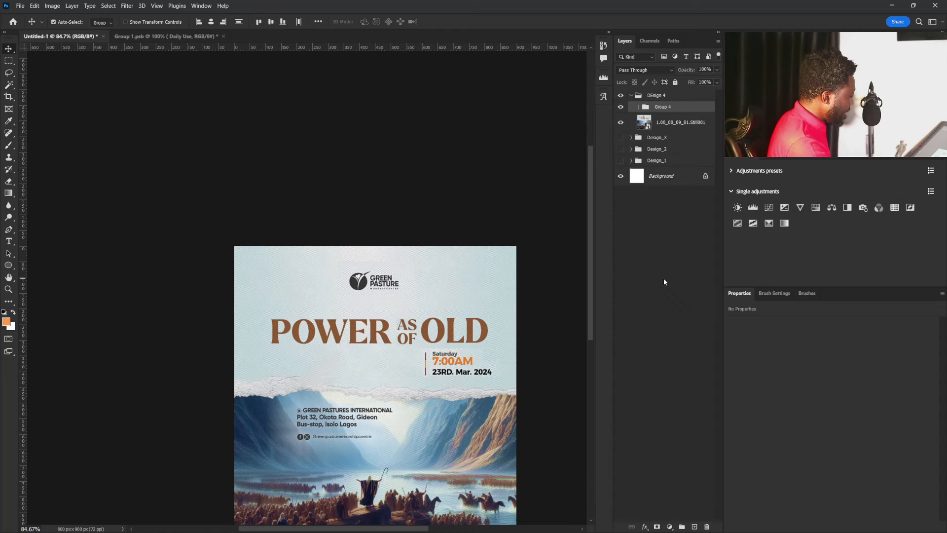
{"action": "left_click", "coordinate": [621, 107]}
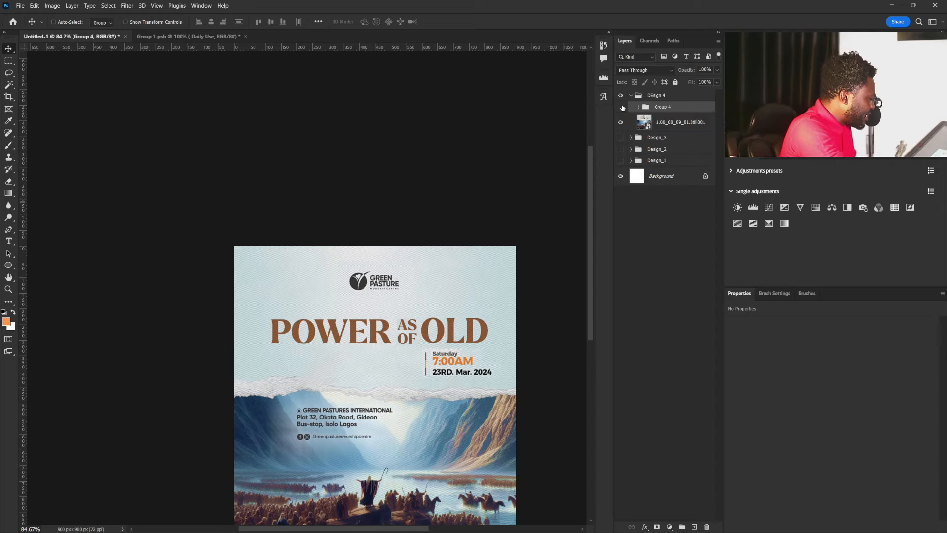
{"action": "left_click", "coordinate": [622, 107]}
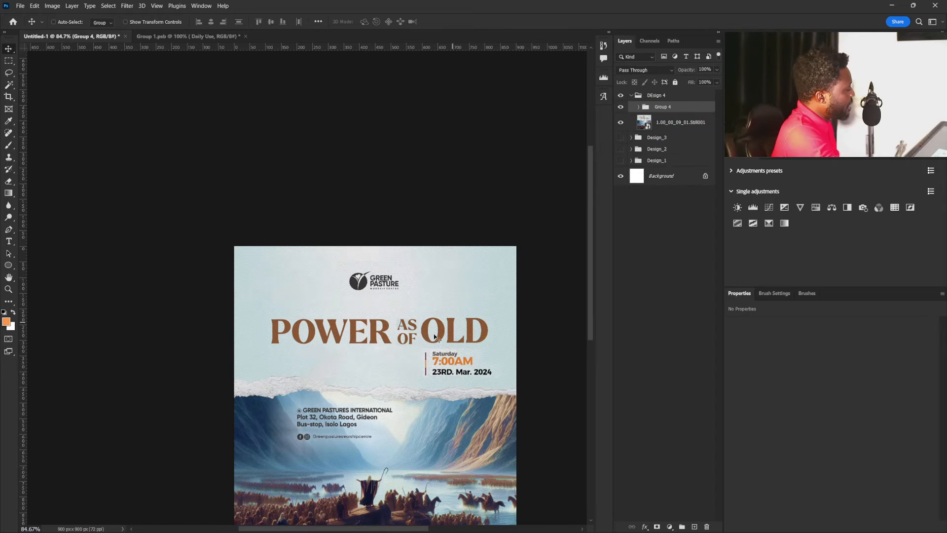
{"action": "scroll", "coordinate": [414, 346], "scroll_direction": "down", "scroll_amount": 2}
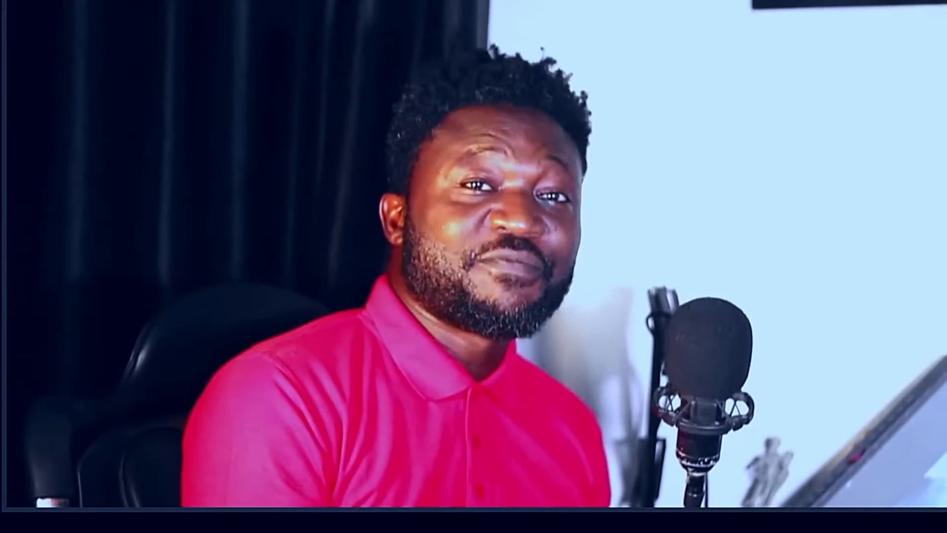